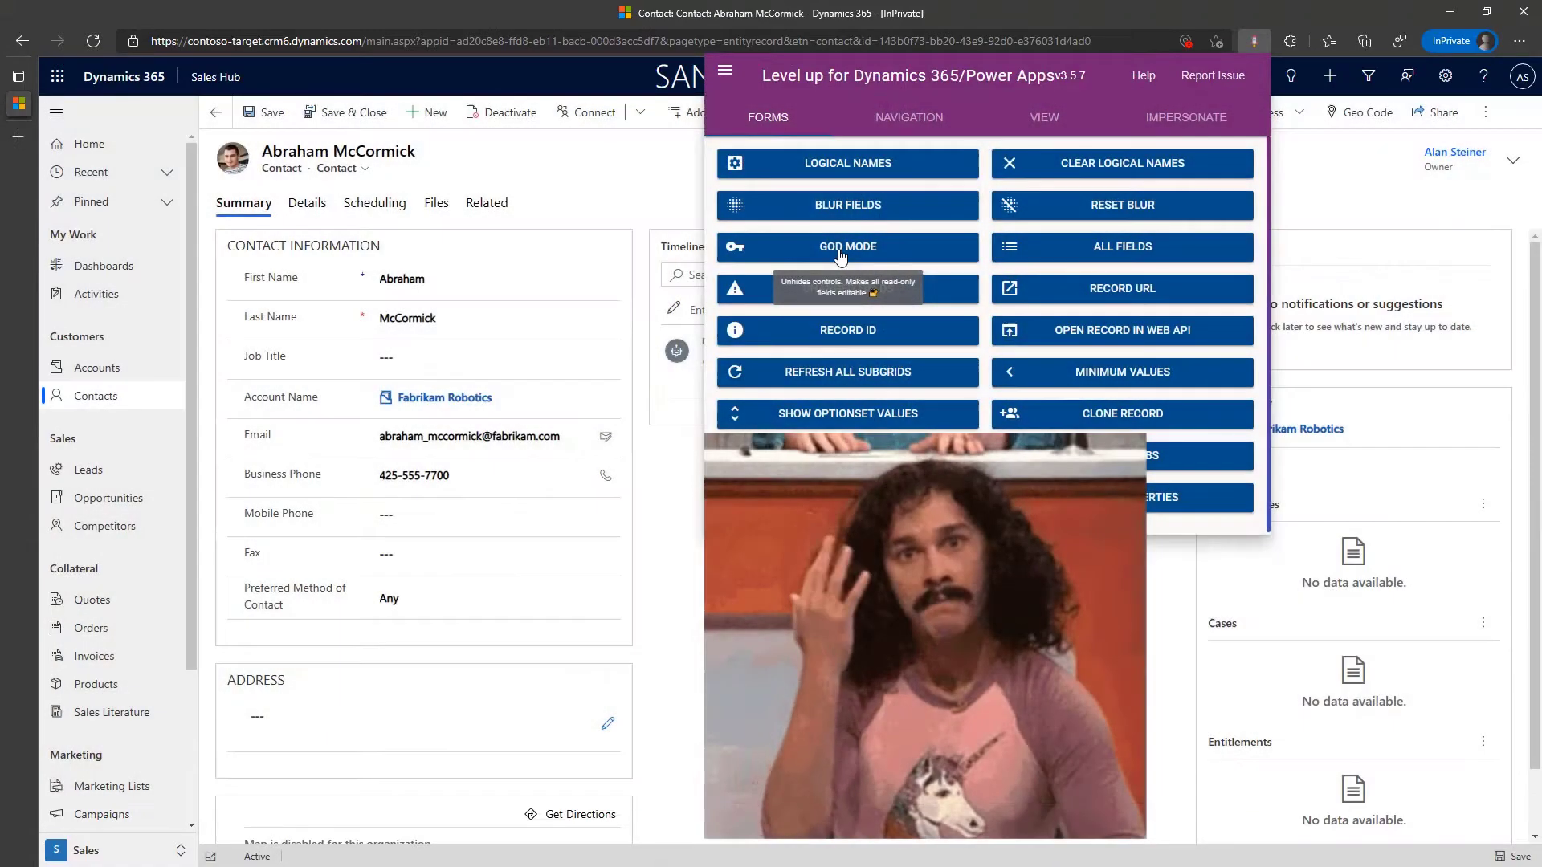
Use Level up God Mode to unhide and unlock all contact fields, revealing Job Title CEO, then close the docs window
{"action": "left_click", "coordinate": [841, 255]}
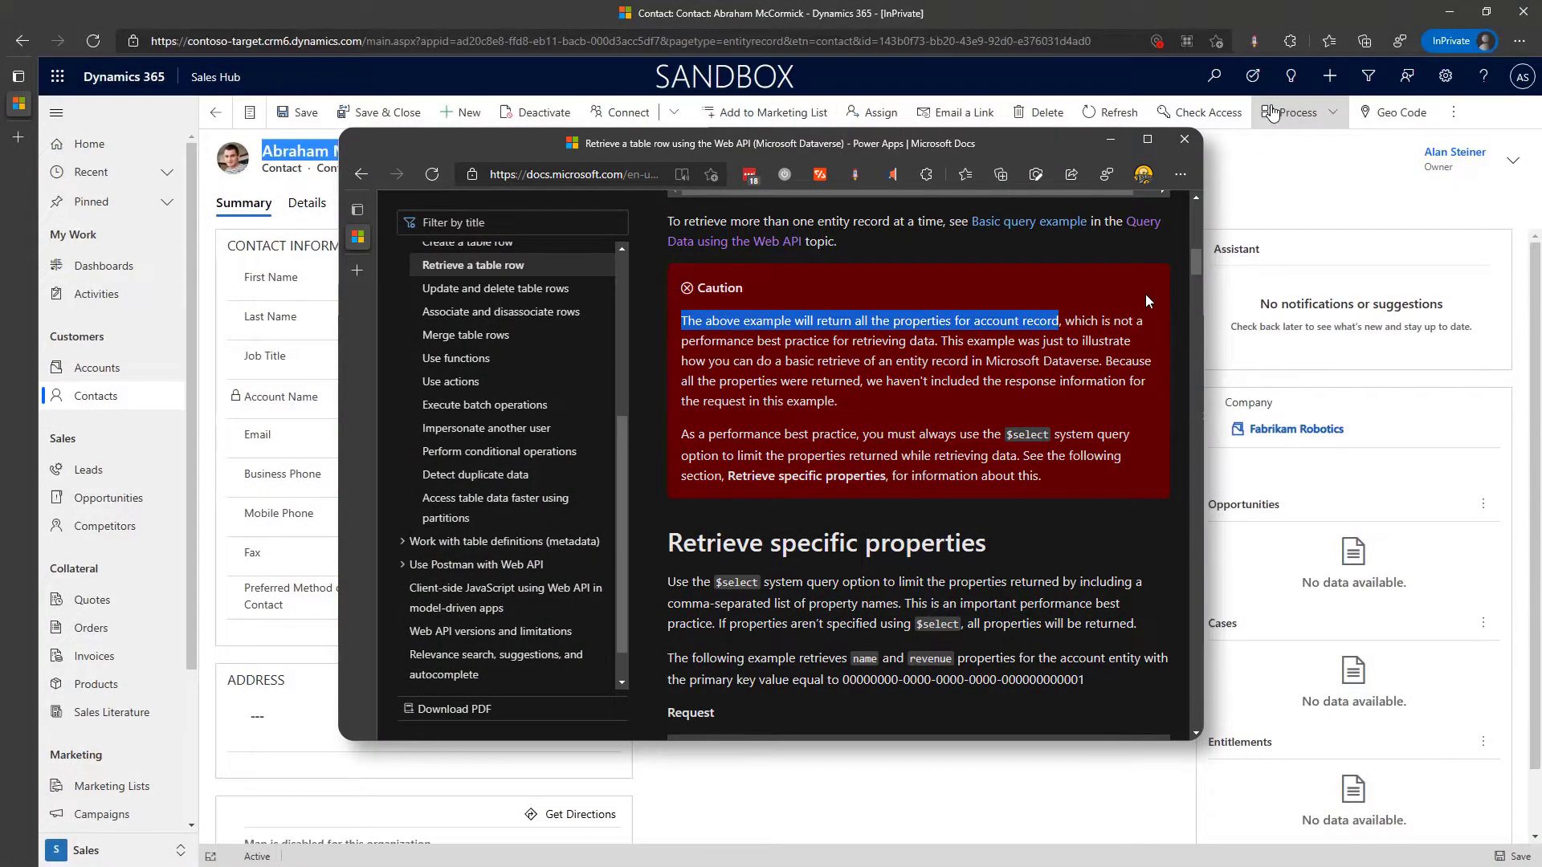
{"action": "key", "text": "alt+Tab"}
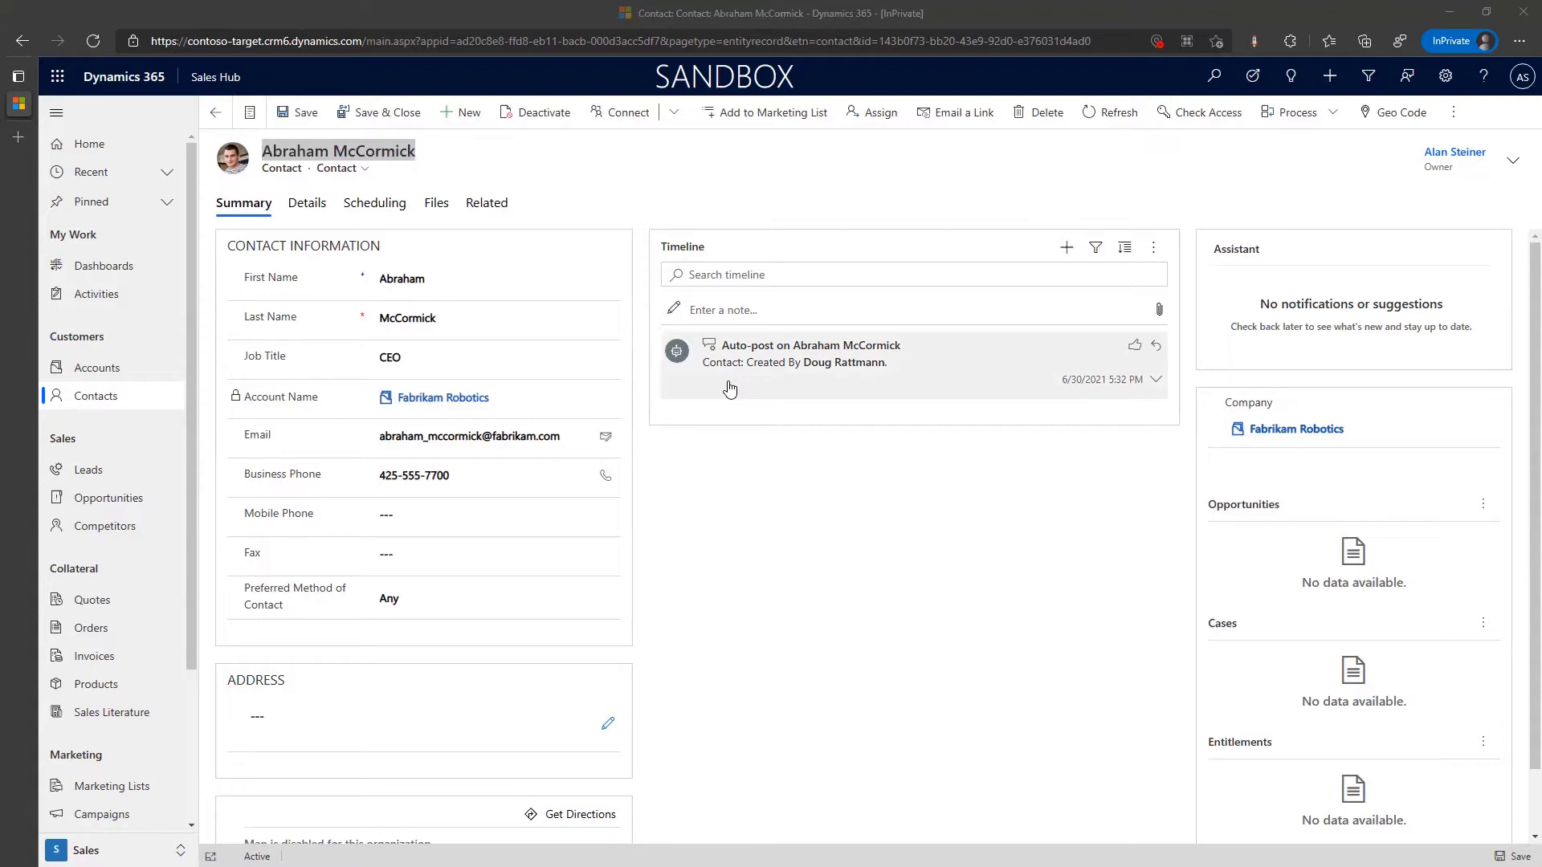
Create a new solution named FieldSec using the CDS Default Publisher
{"action": "key", "text": "alt+Tab"}
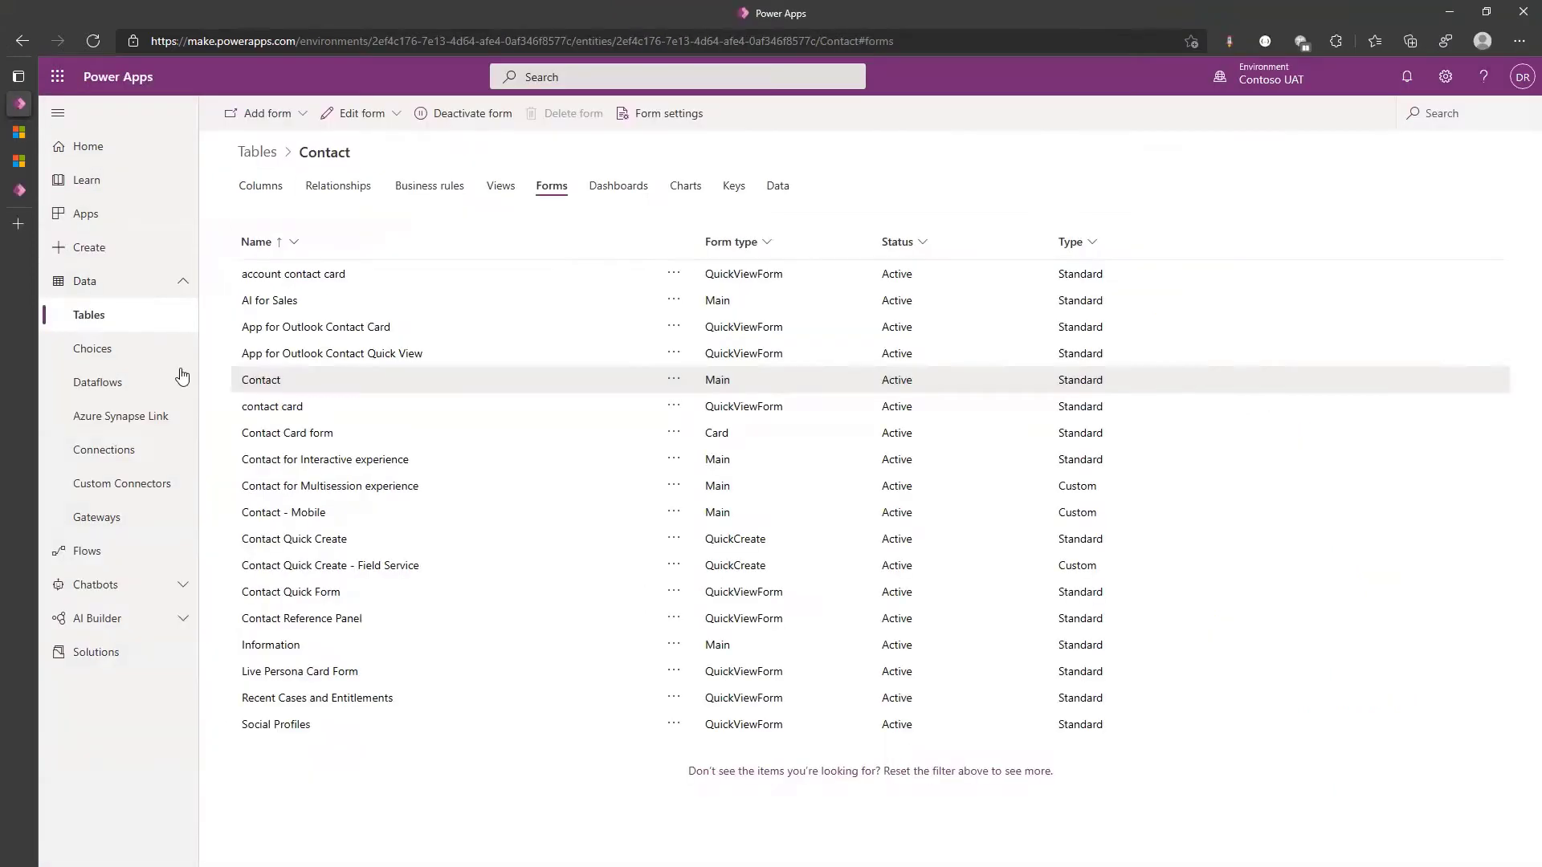
{"action": "left_click", "coordinate": [188, 652]}
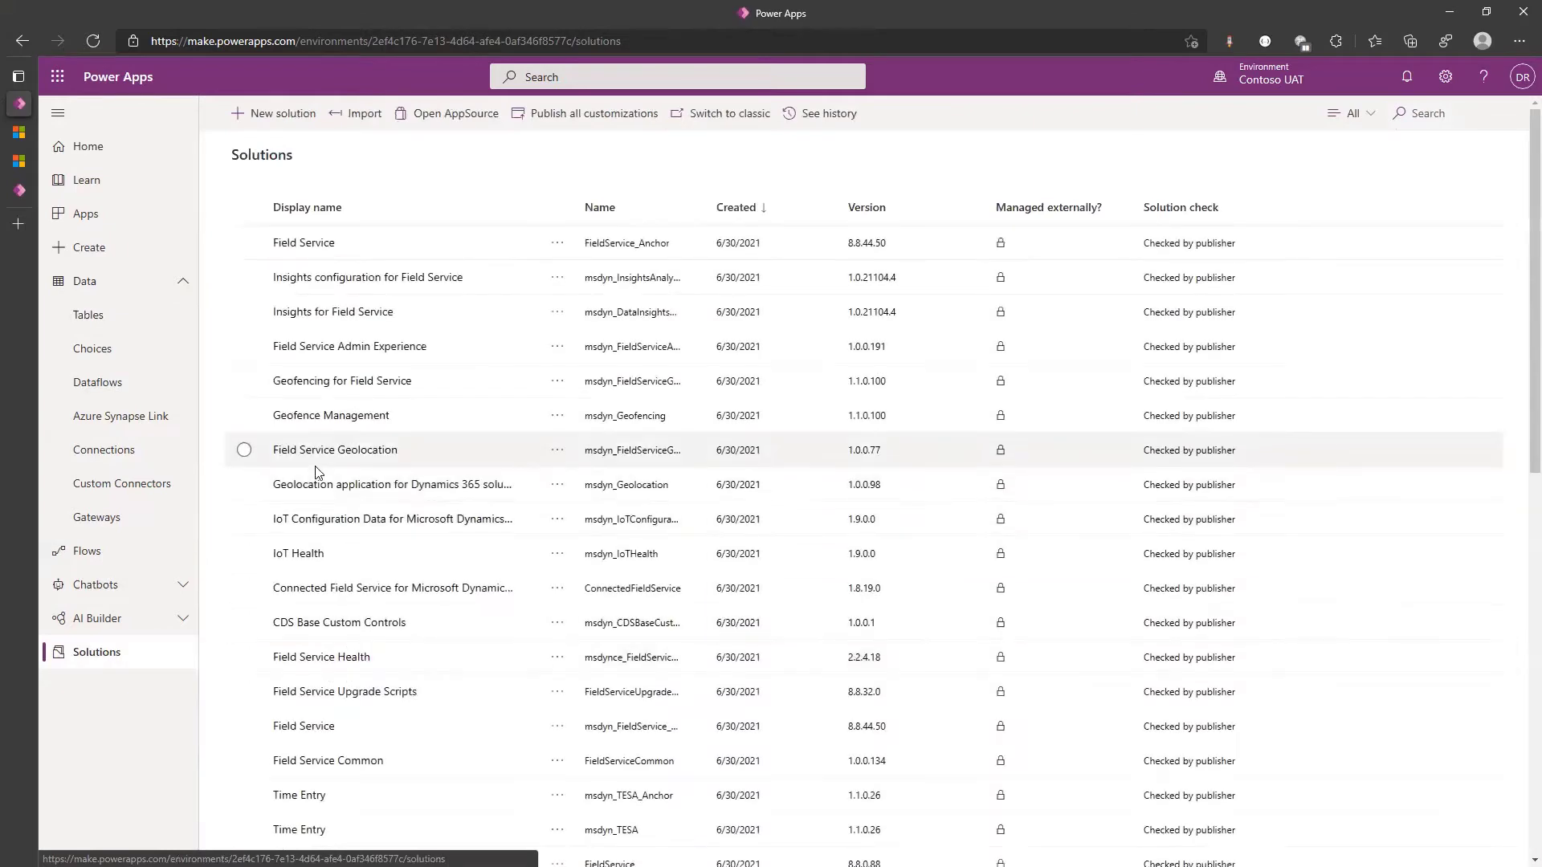
{"action": "left_click", "coordinate": [91, 316]}
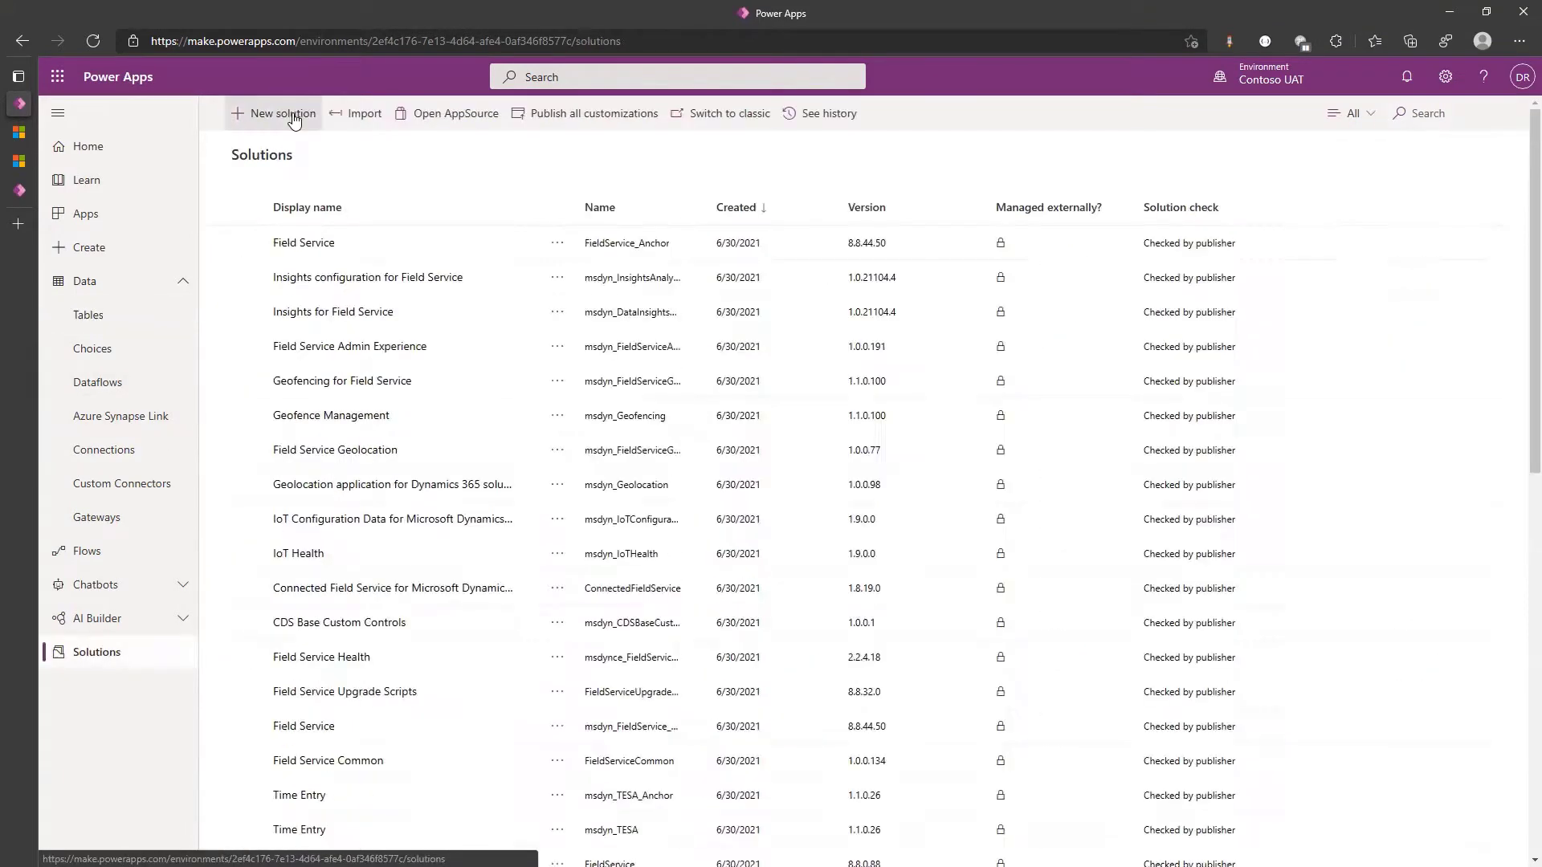
{"action": "left_click", "coordinate": [273, 113]}
{"action": "left_click", "coordinate": [1322, 145]}
{"action": "type", "text": "FieldSec"}
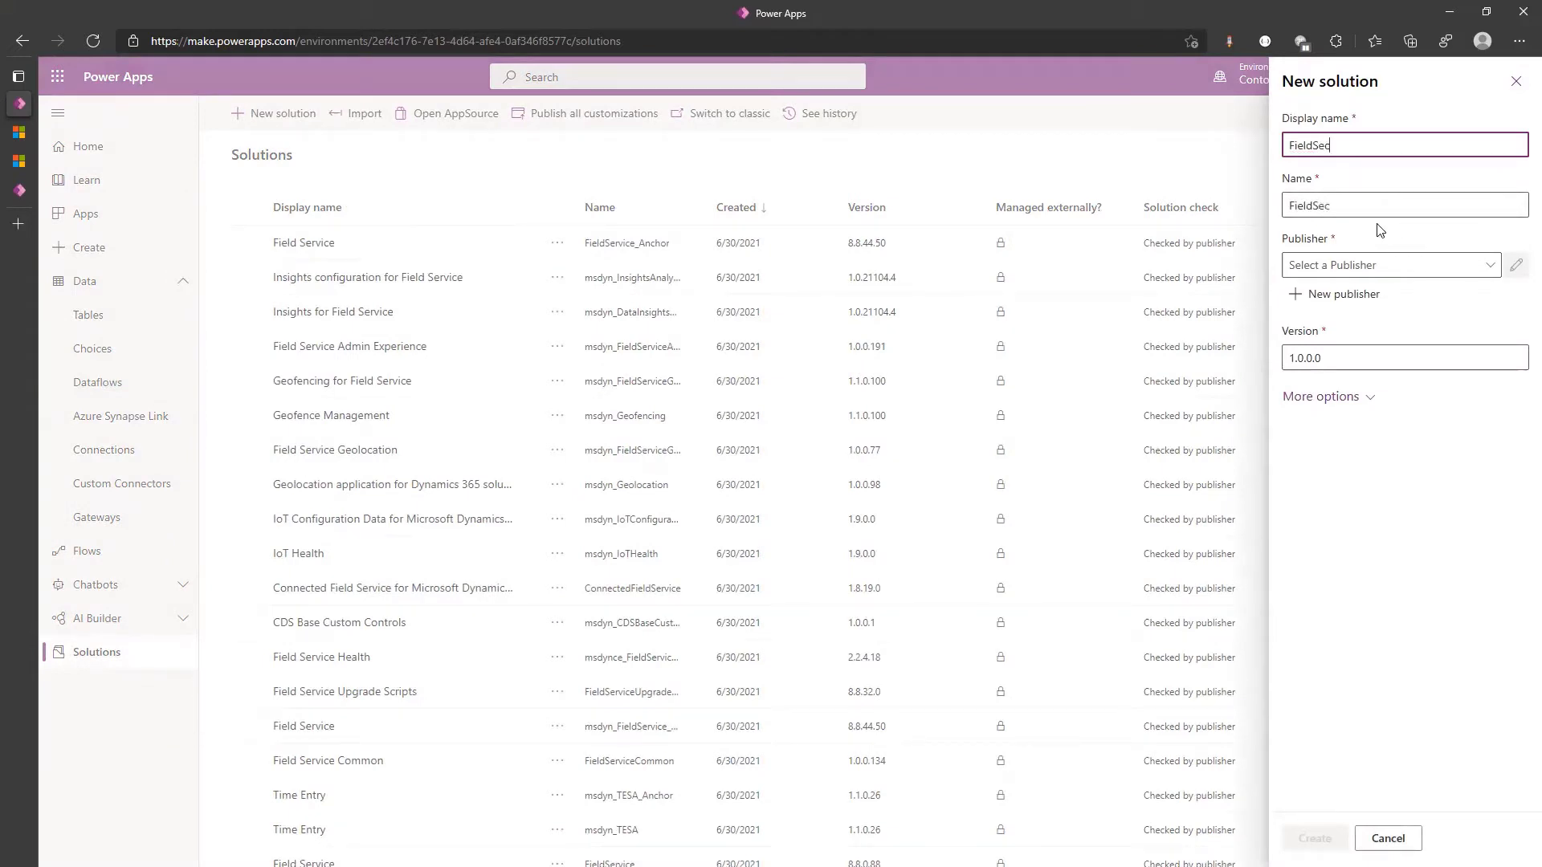
{"action": "left_click", "coordinate": [1404, 265]}
{"action": "left_click", "coordinate": [1401, 291]}
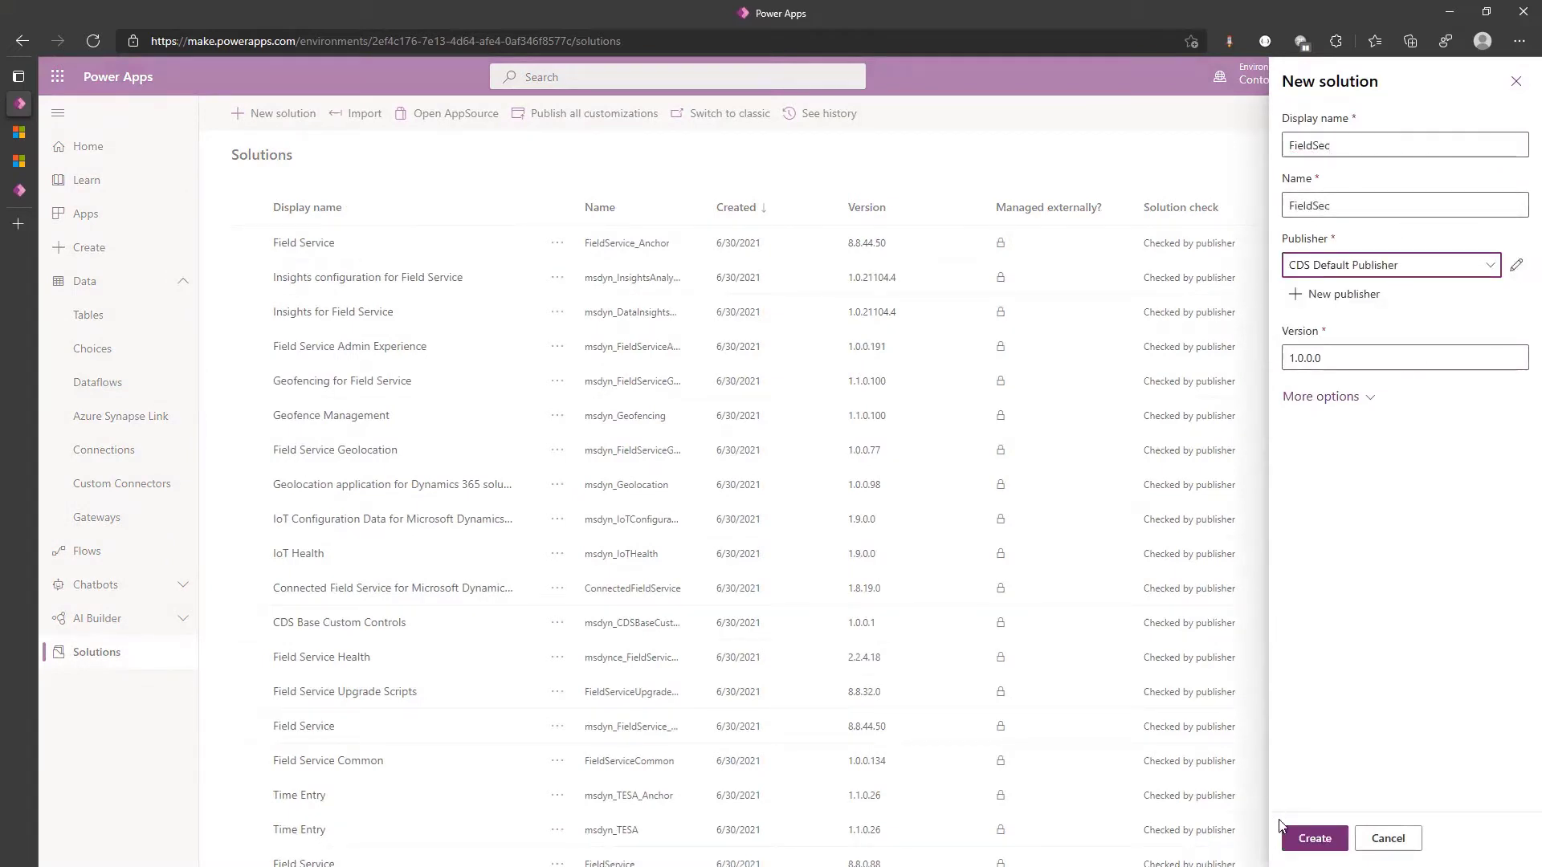
{"action": "left_click", "coordinate": [1313, 837]}
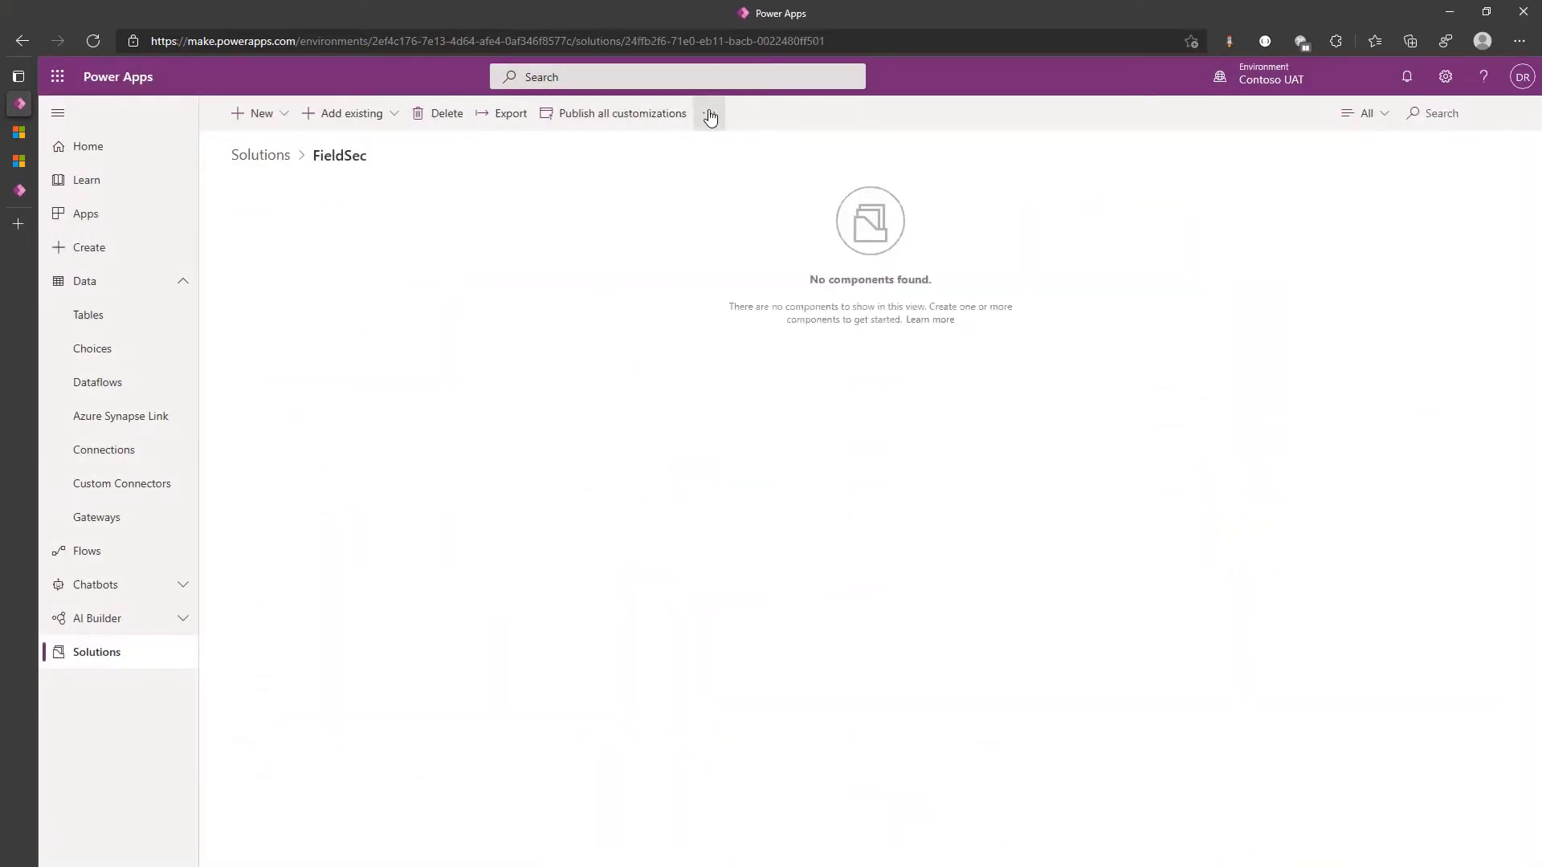
Switch FieldSec to the classic solution editor and list its Field Security Profiles
{"action": "left_click", "coordinate": [711, 117]}
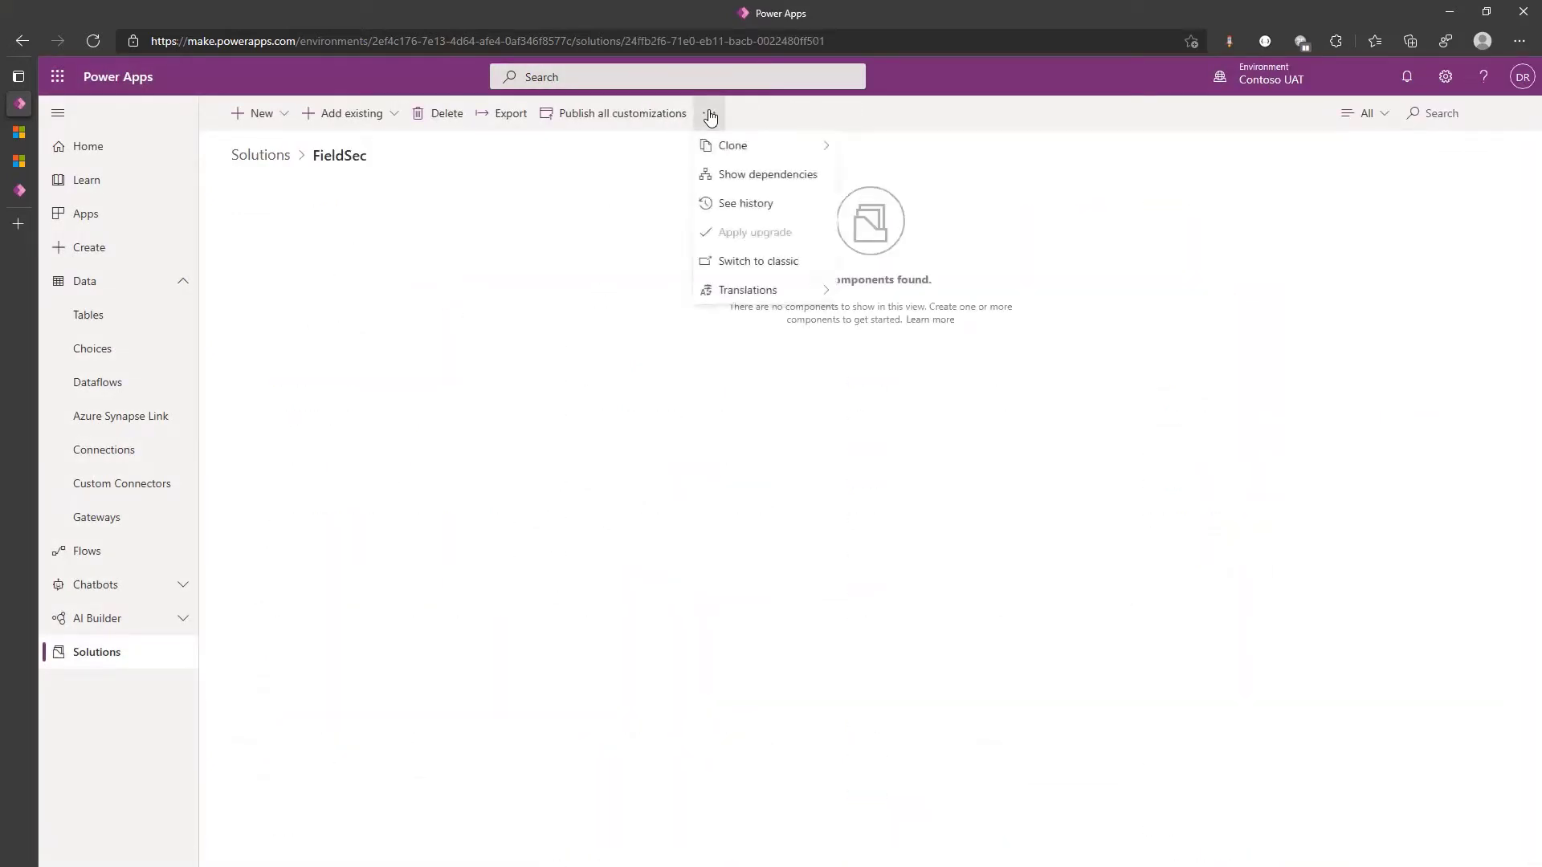
{"action": "left_click", "coordinate": [770, 268]}
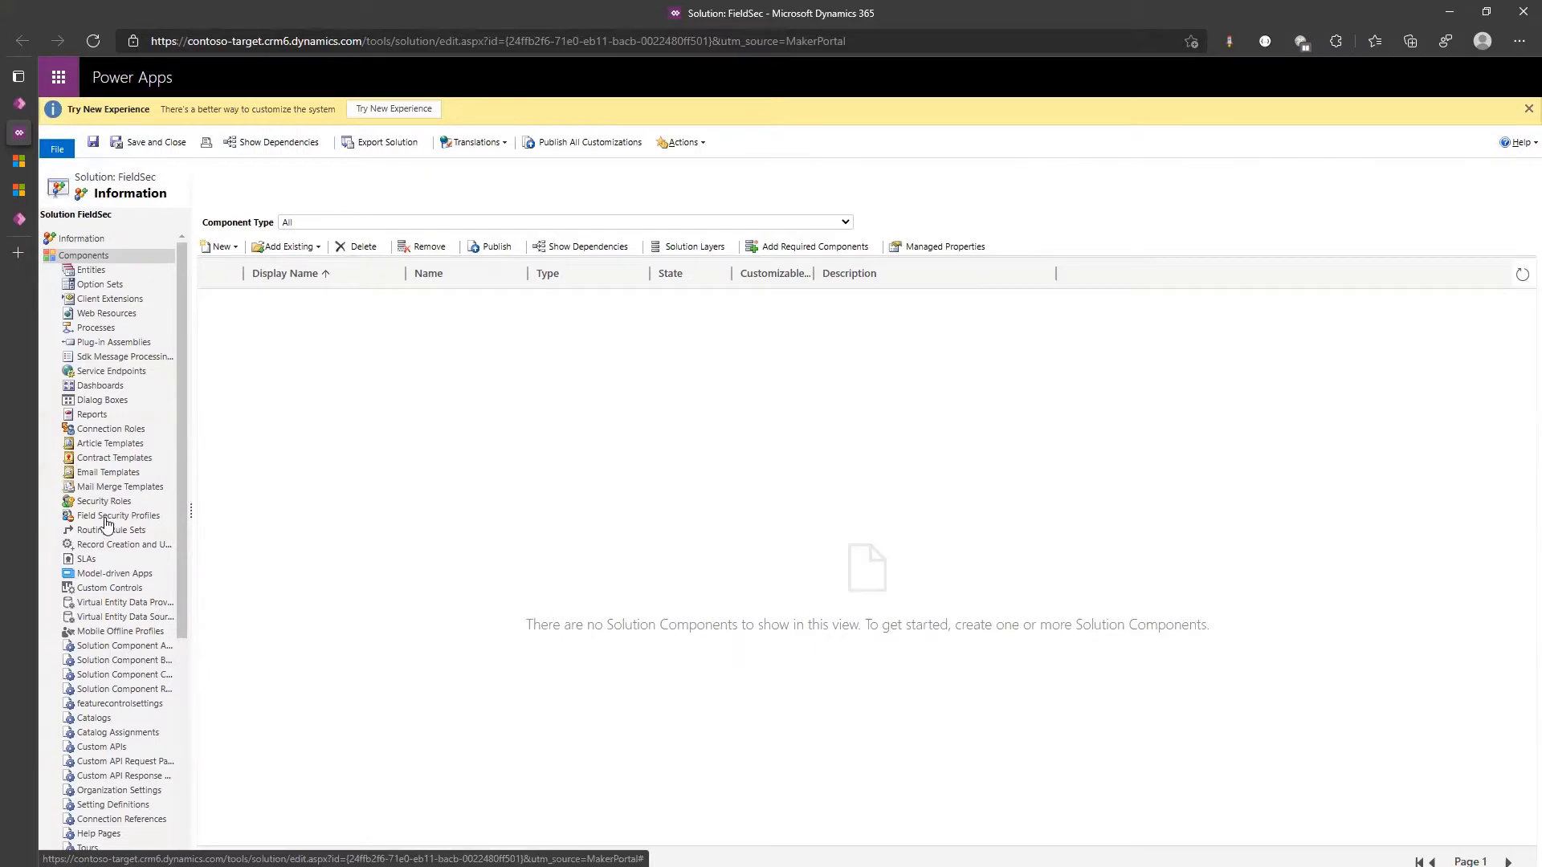
{"action": "left_click", "coordinate": [104, 517]}
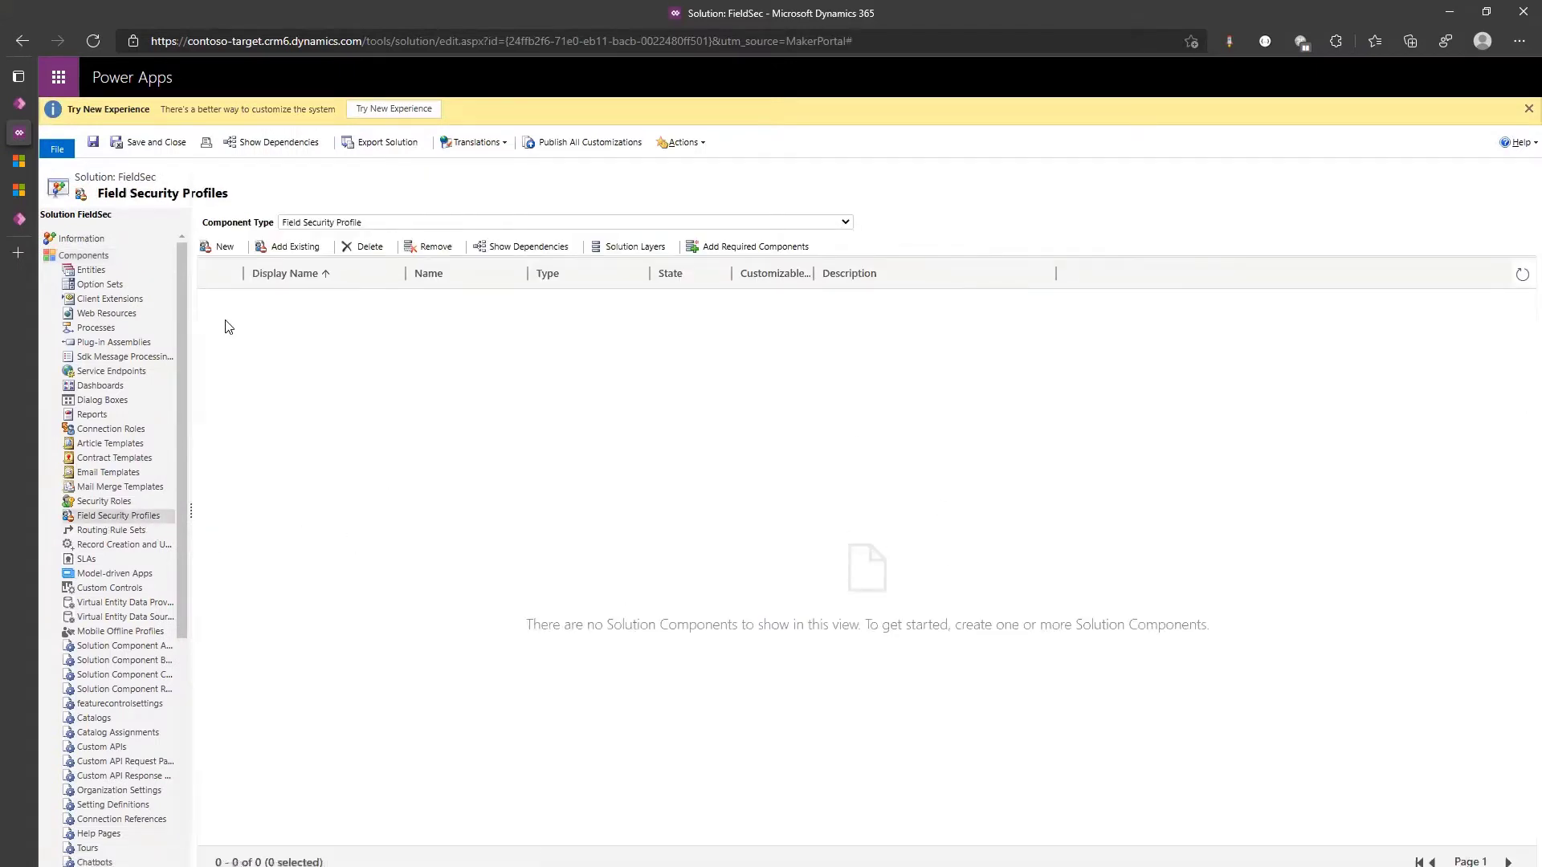
Save a new field security profile named TitleReadersCompanyChangers and view its Users list
{"action": "left_click", "coordinate": [218, 247]}
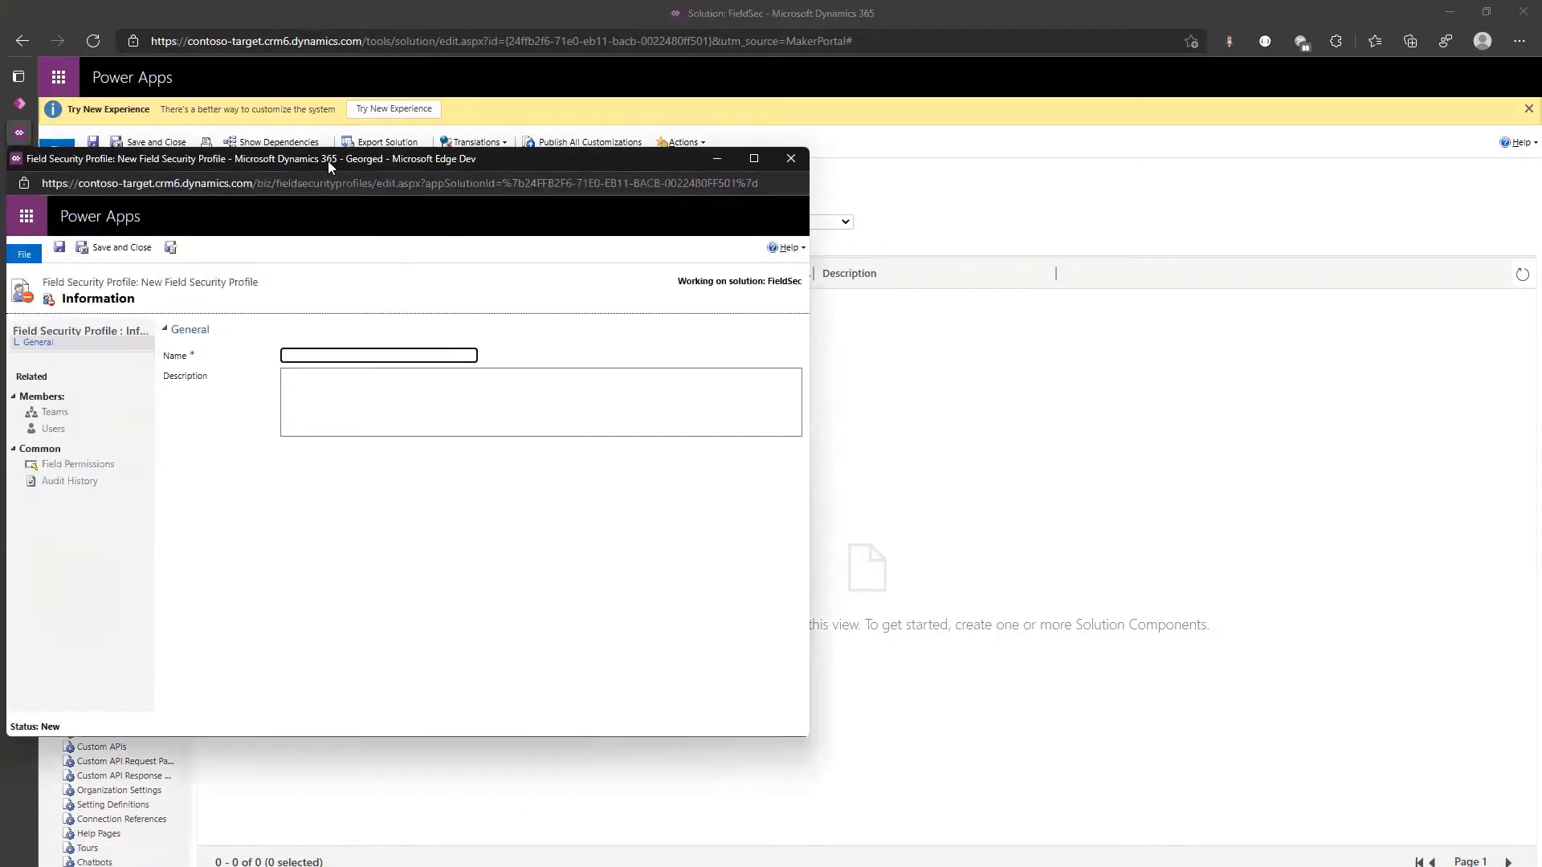
{"action": "left_click_drag", "start_coordinate": [336, 160], "coordinate": [423, 160]}
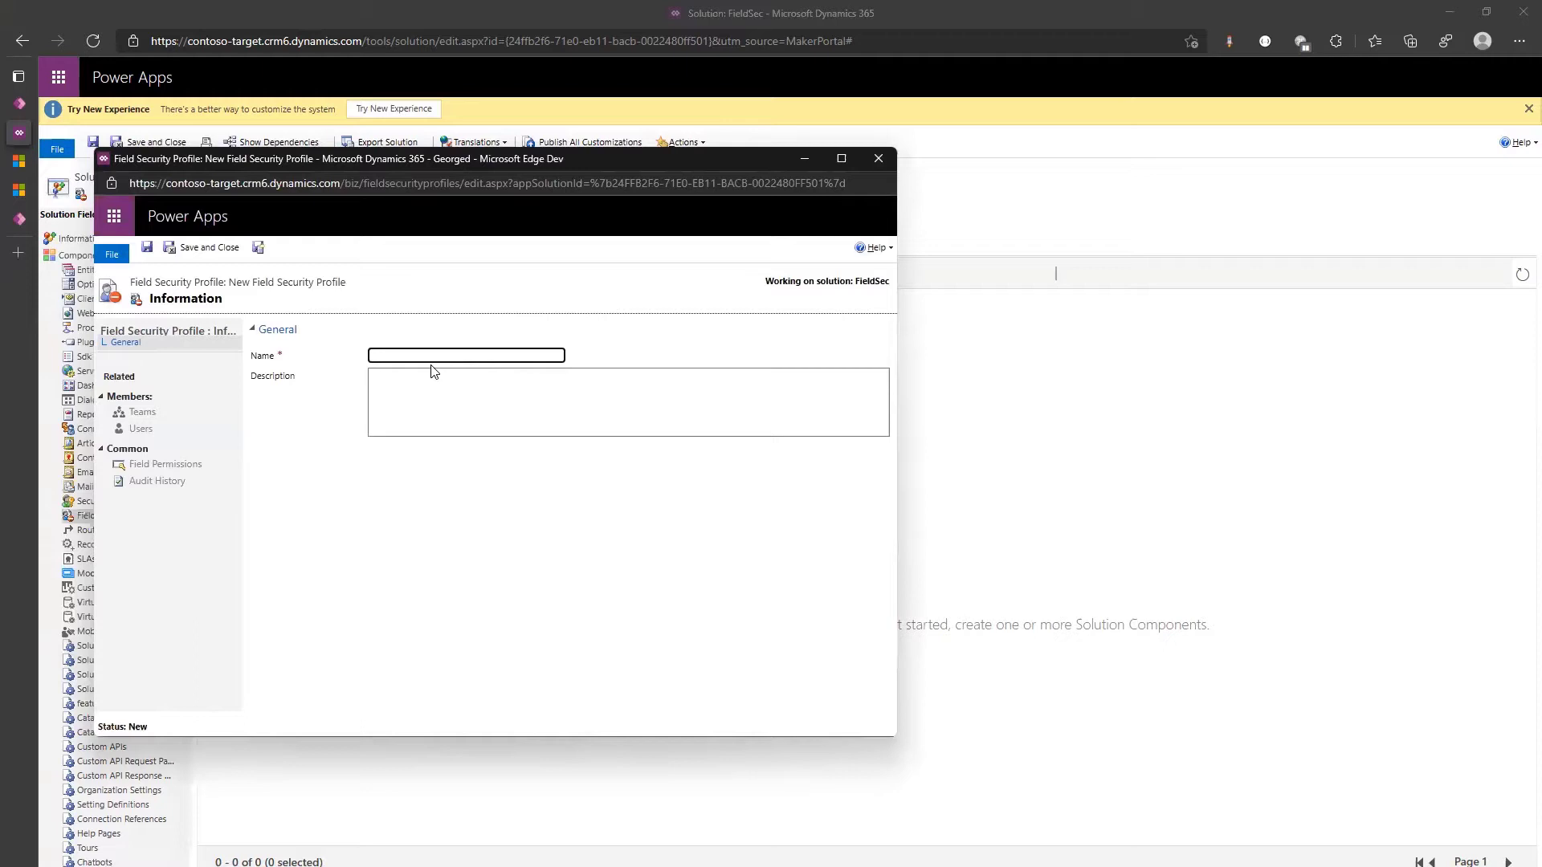
{"action": "type", "text": "TitleReadersCompanyChangers"}
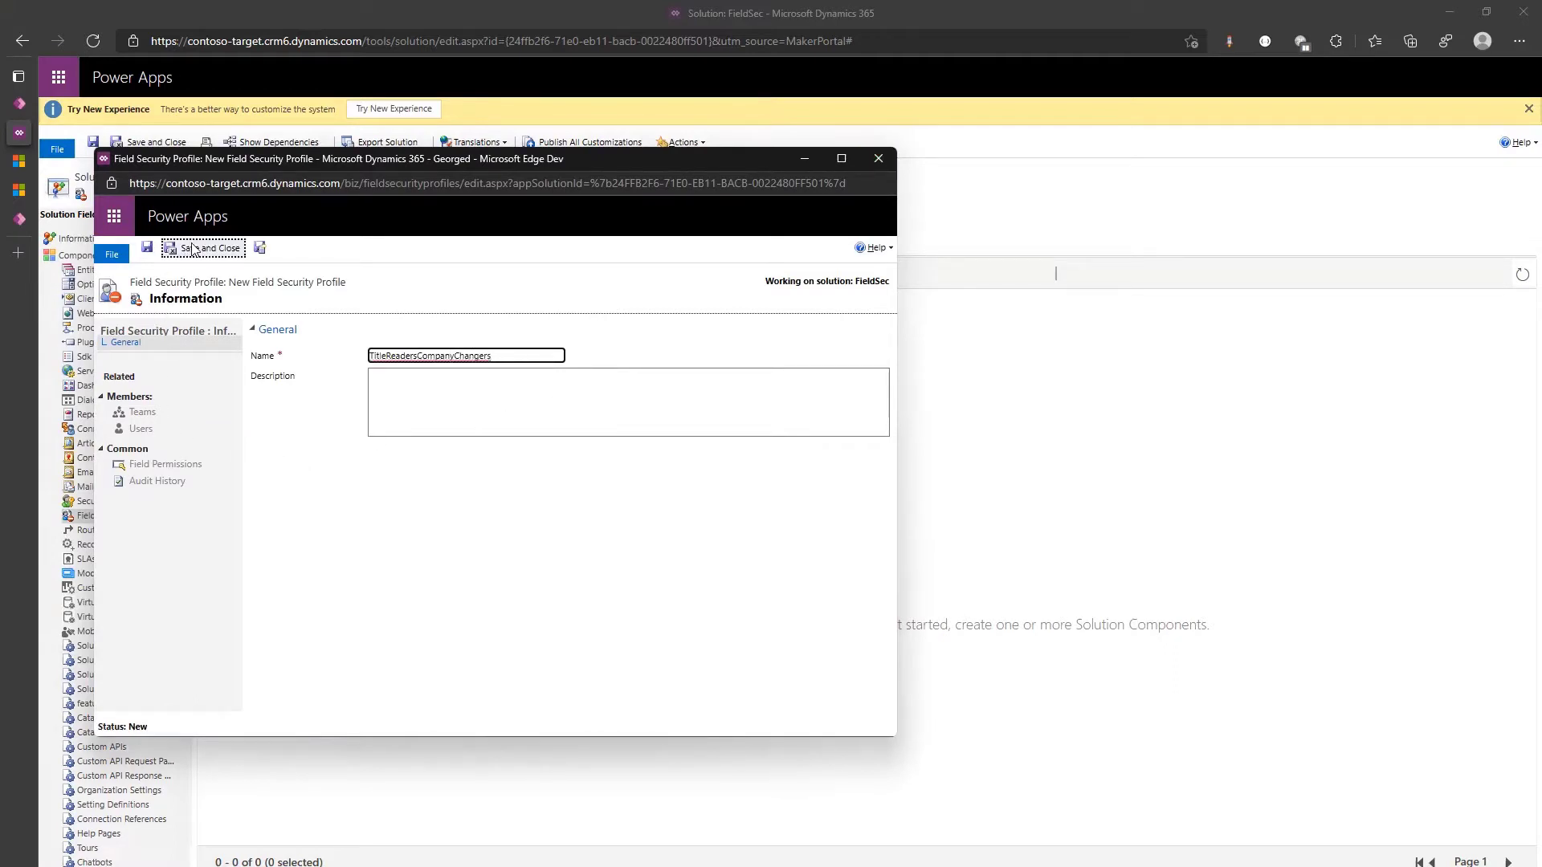
{"action": "left_click", "coordinate": [147, 246]}
{"action": "left_click", "coordinate": [154, 430]}
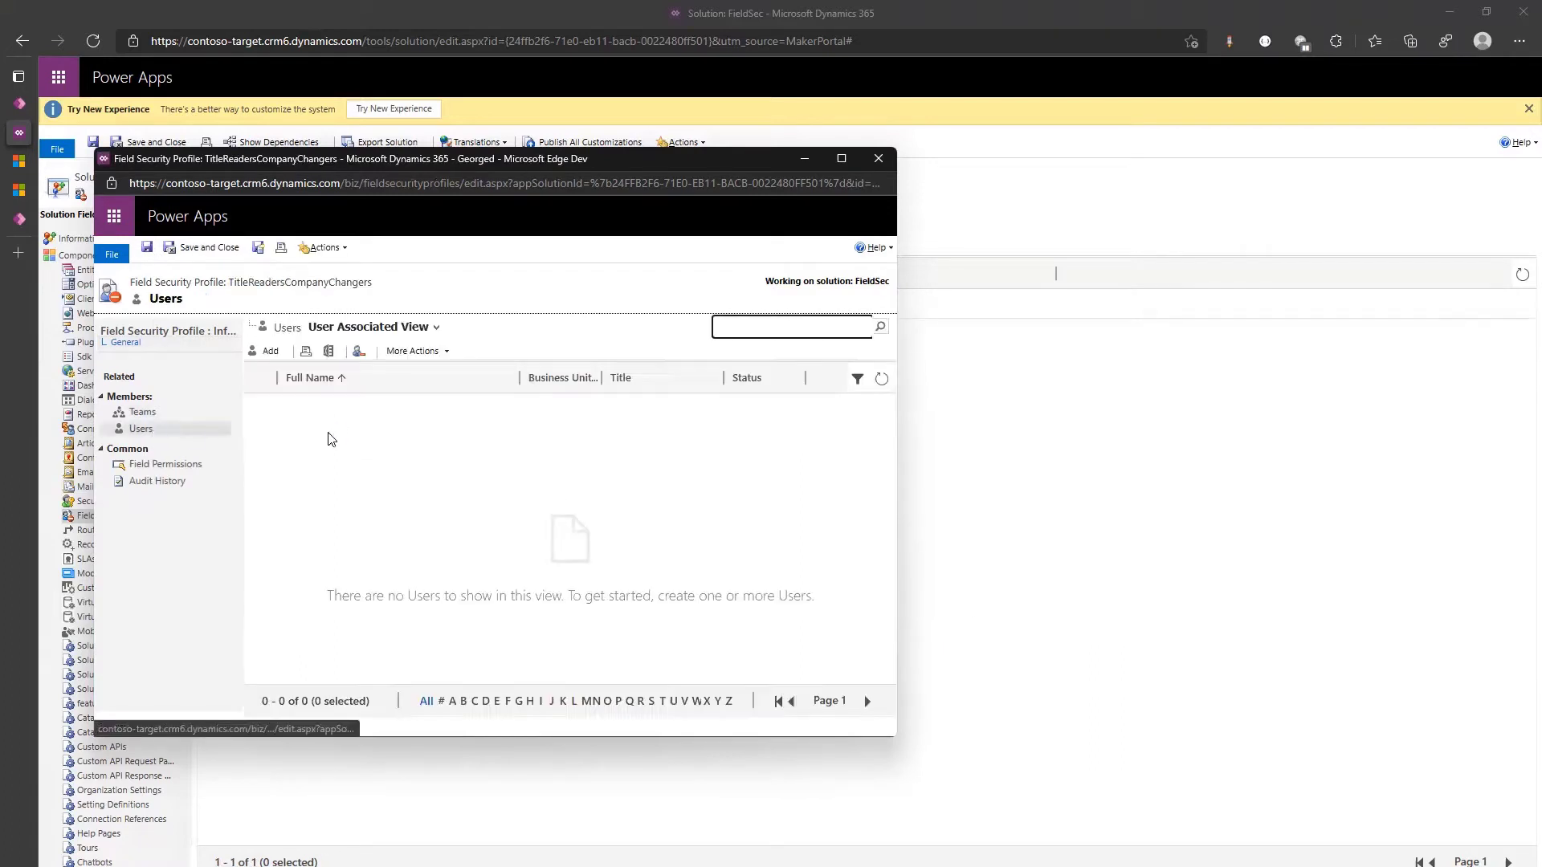
Search for the first user and move them into the selected records
{"action": "left_click", "coordinate": [265, 353]}
{"action": "left_click", "coordinate": [455, 368]}
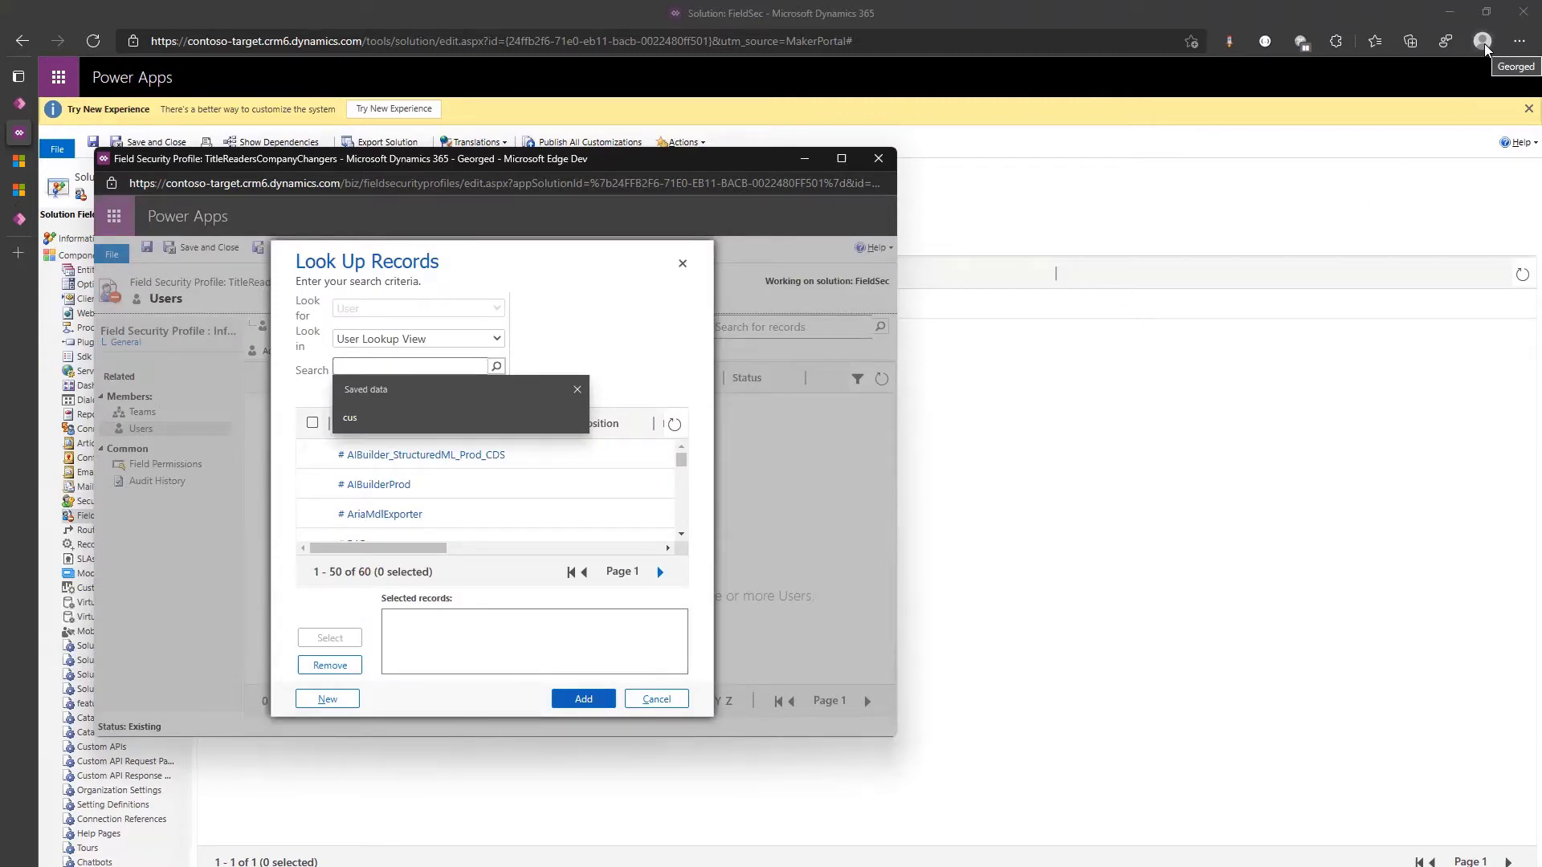
{"action": "scroll", "coordinate": [480, 499], "scroll_direction": "down", "scroll_amount": 3}
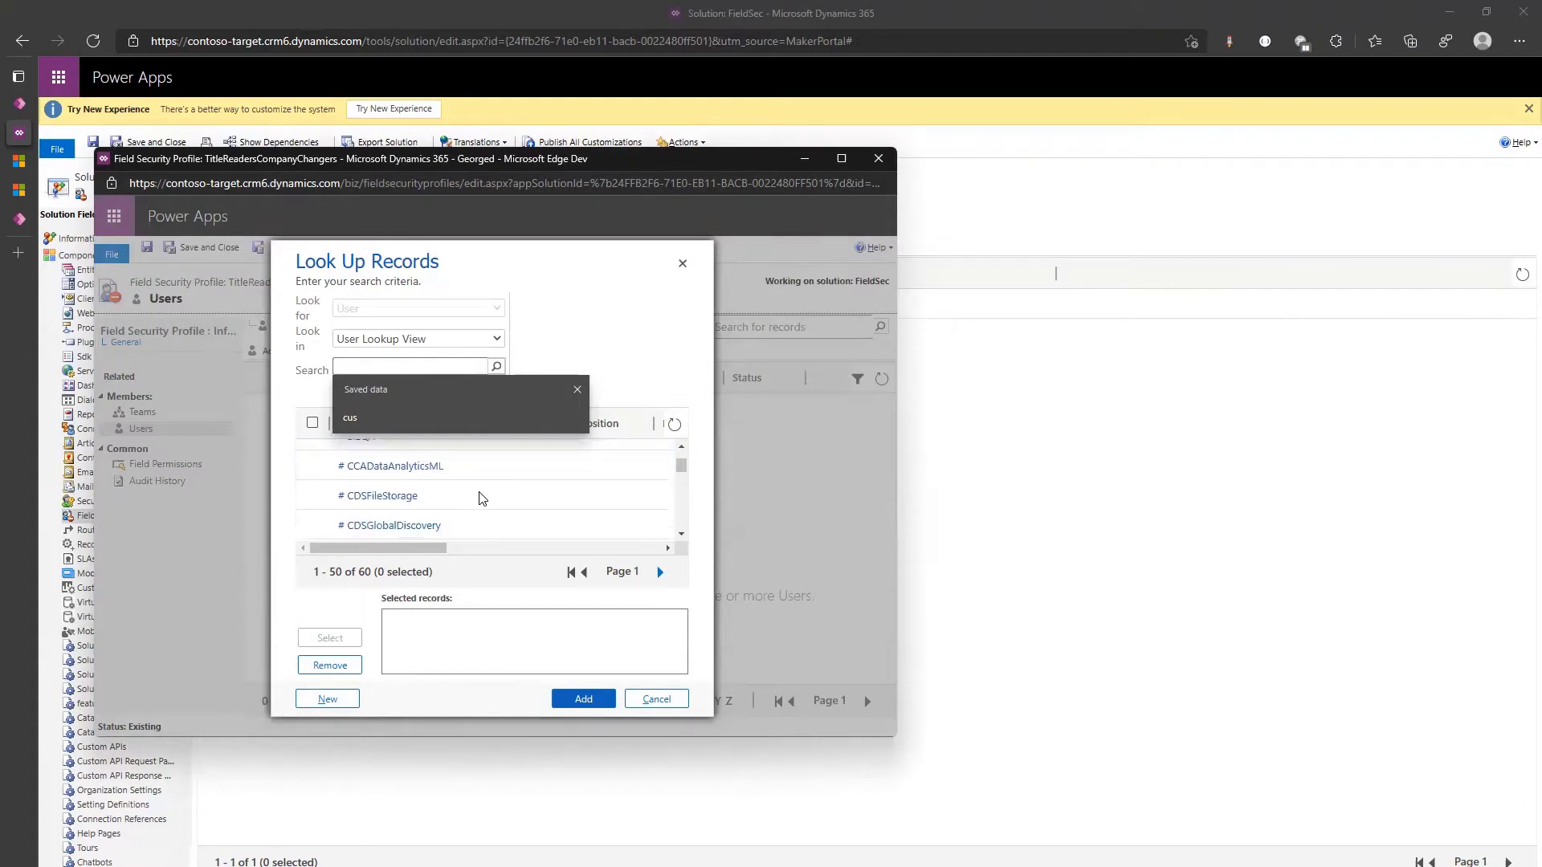
{"action": "scroll", "coordinate": [479, 498], "scroll_direction": "down", "scroll_amount": 1}
{"action": "type", "text": "george"}
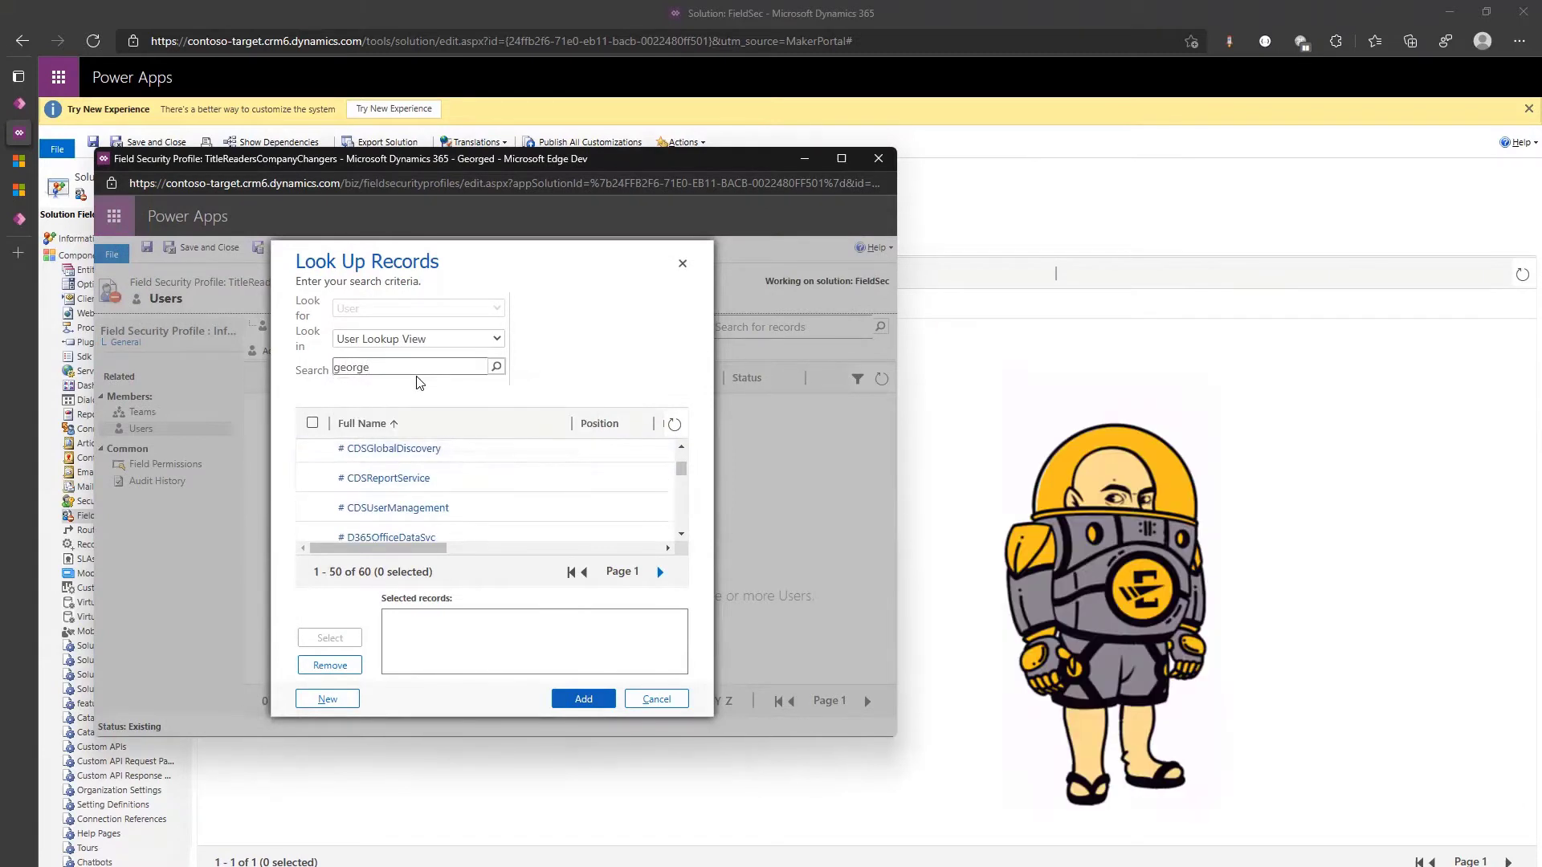
{"action": "key", "text": "Return"}
{"action": "left_click", "coordinate": [313, 483]}
{"action": "left_click", "coordinate": [330, 638]}
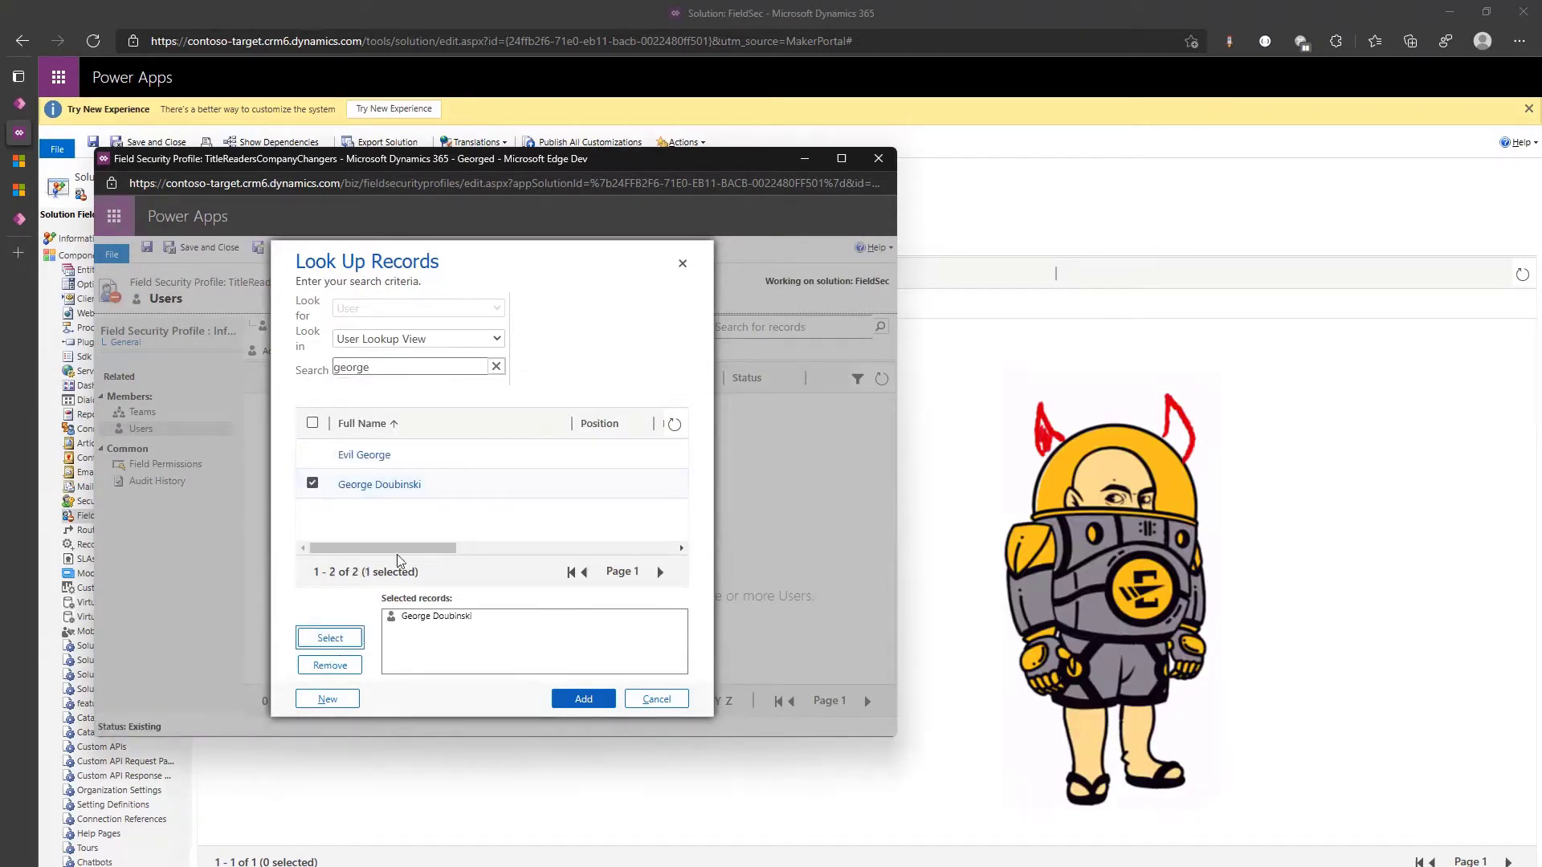
Search for a second user, select them too, and add both to the profile
{"action": "double_click", "coordinate": [390, 367]}
{"action": "type", "text": "do"}
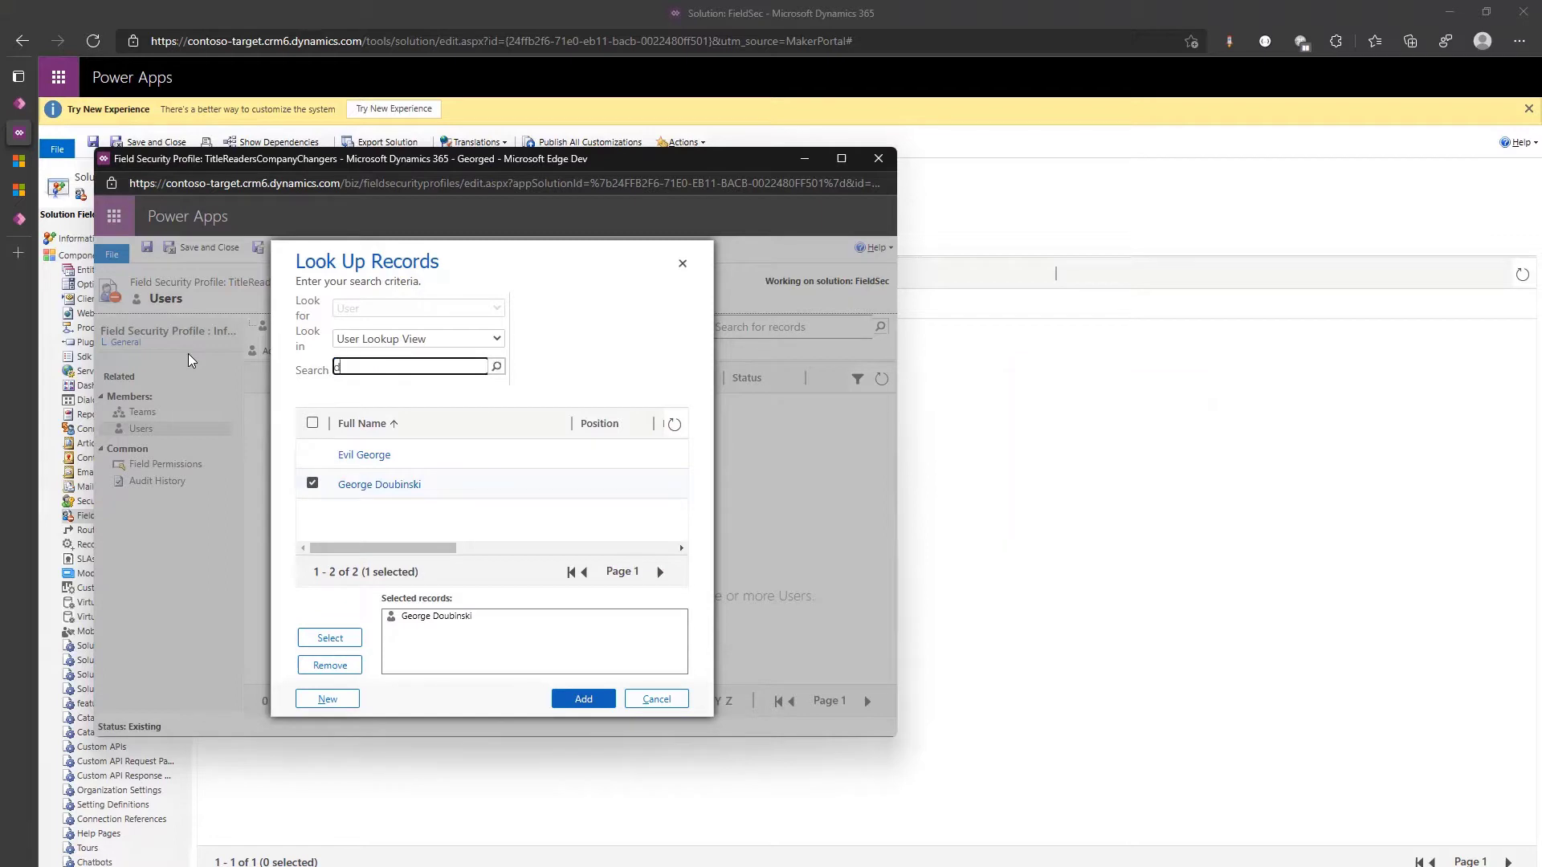
{"action": "key", "text": "Return"}
{"action": "left_click", "coordinate": [313, 454]}
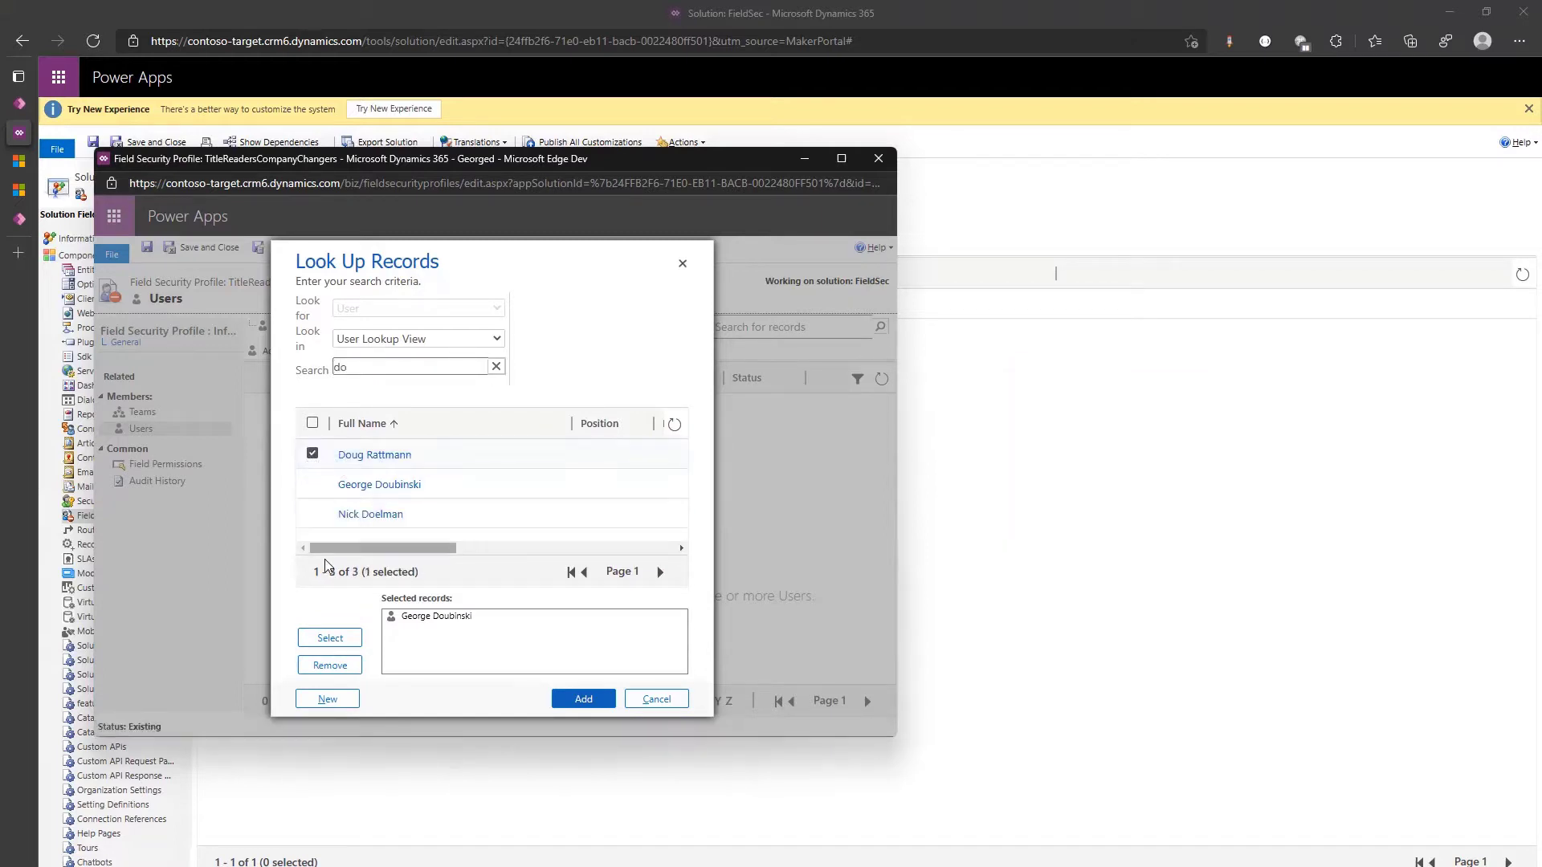
{"action": "left_click", "coordinate": [330, 638]}
{"action": "left_click", "coordinate": [586, 700]}
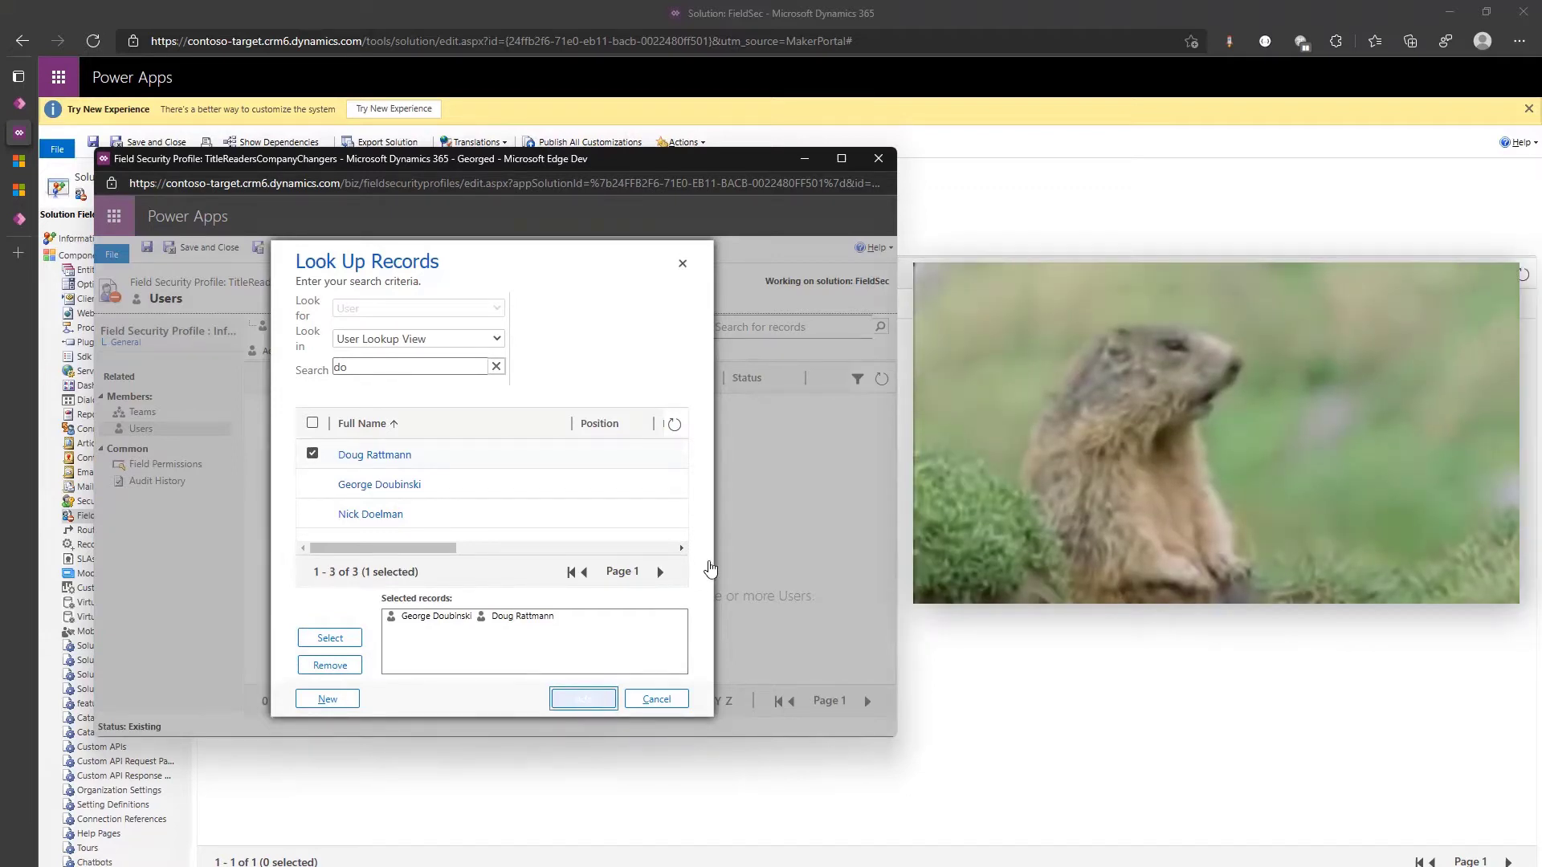
Review the profile's field permissions with a widened Name column, then close the profile window
{"action": "left_click", "coordinate": [583, 697]}
{"action": "left_click", "coordinate": [167, 470]}
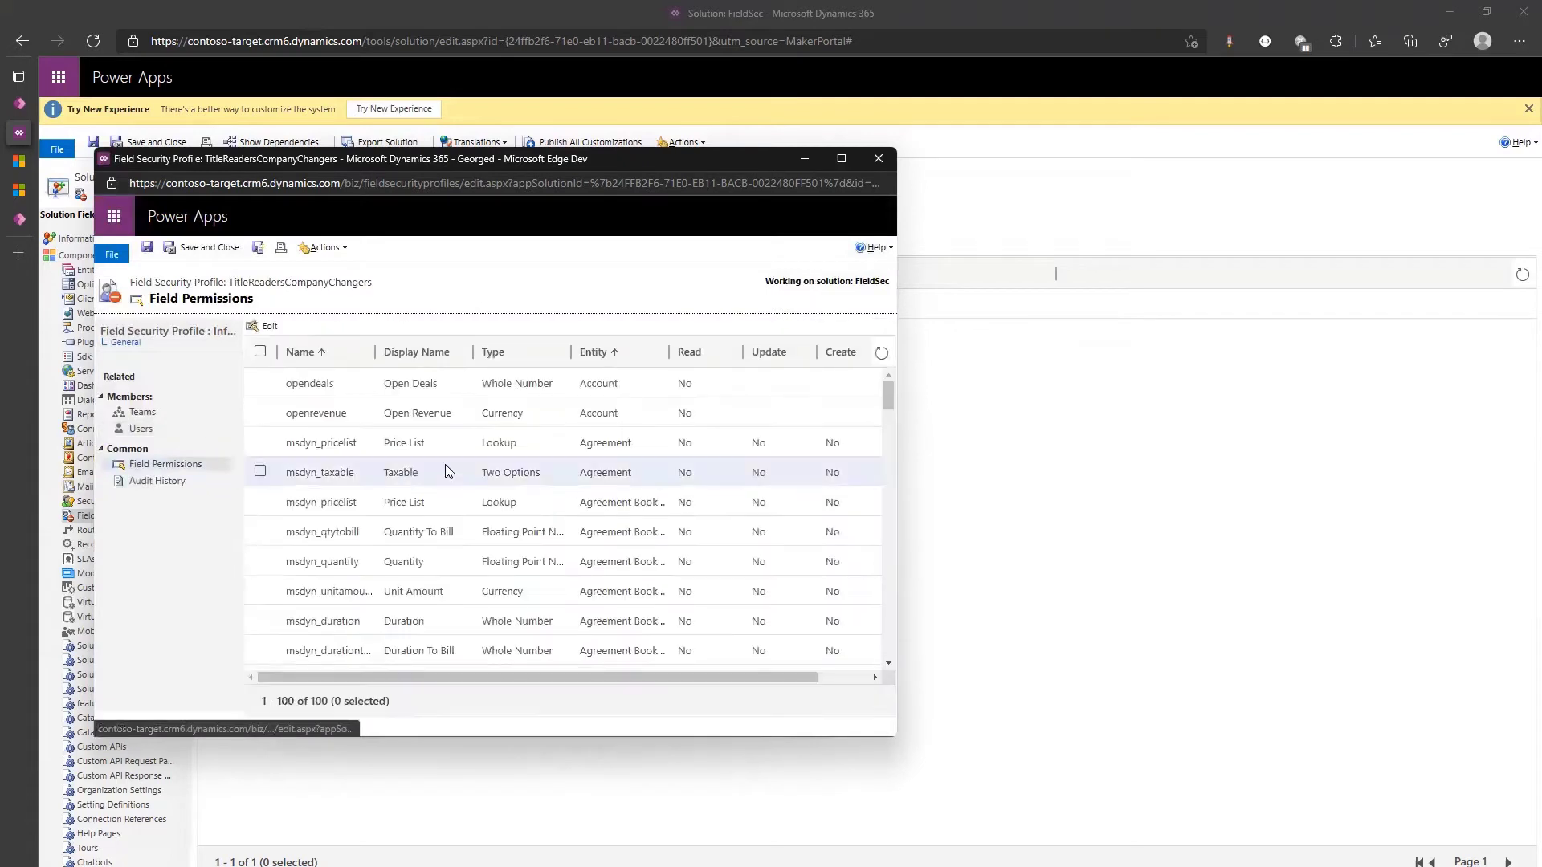
{"action": "left_click_drag", "start_coordinate": [375, 353], "coordinate": [404, 355]}
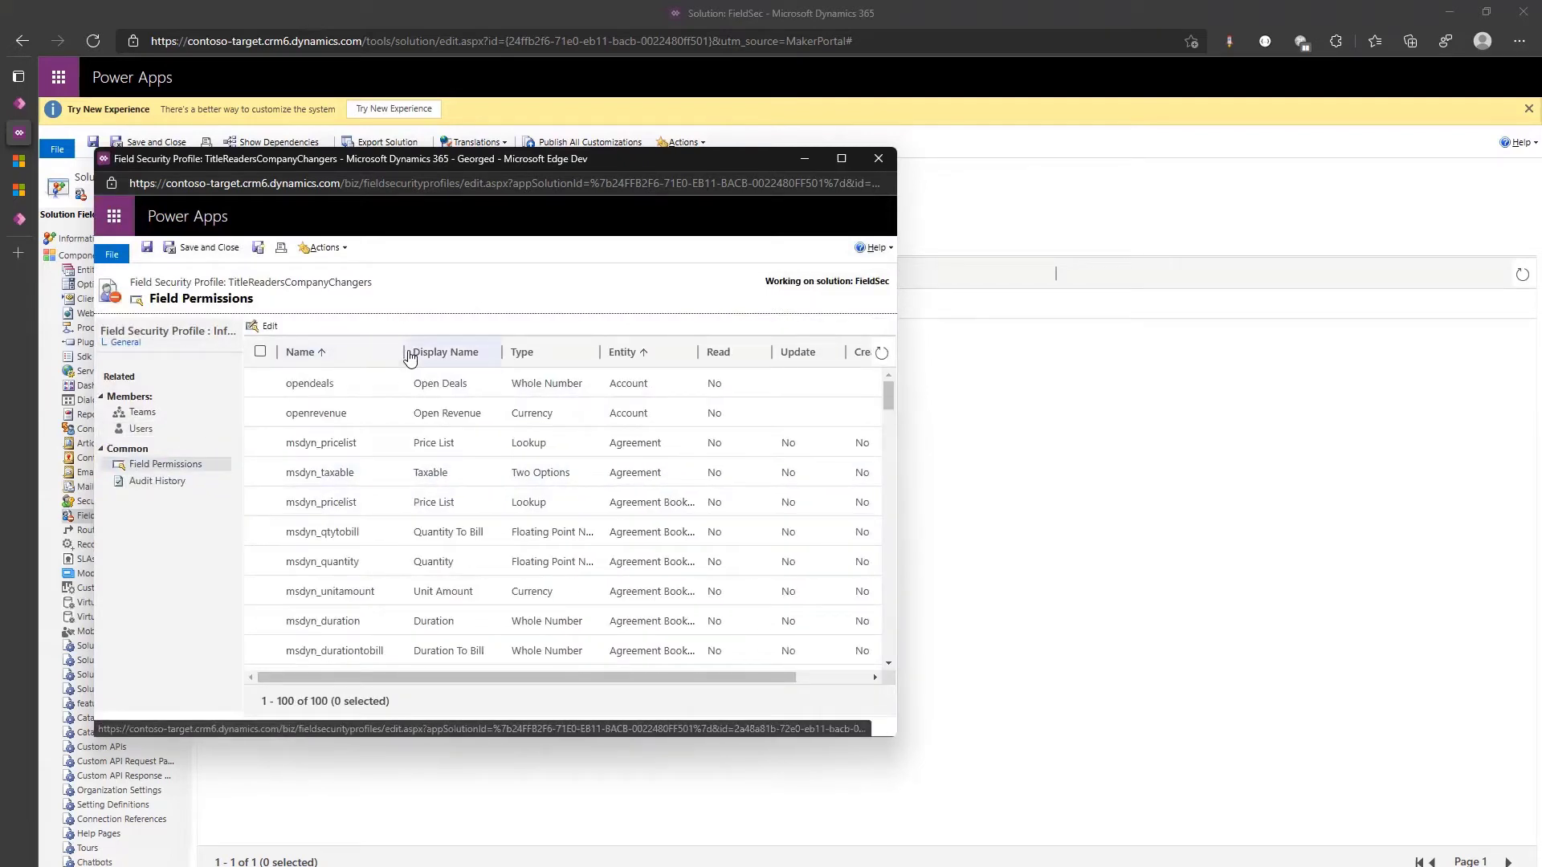
{"action": "scroll", "coordinate": [377, 449], "scroll_direction": "down", "scroll_amount": 20}
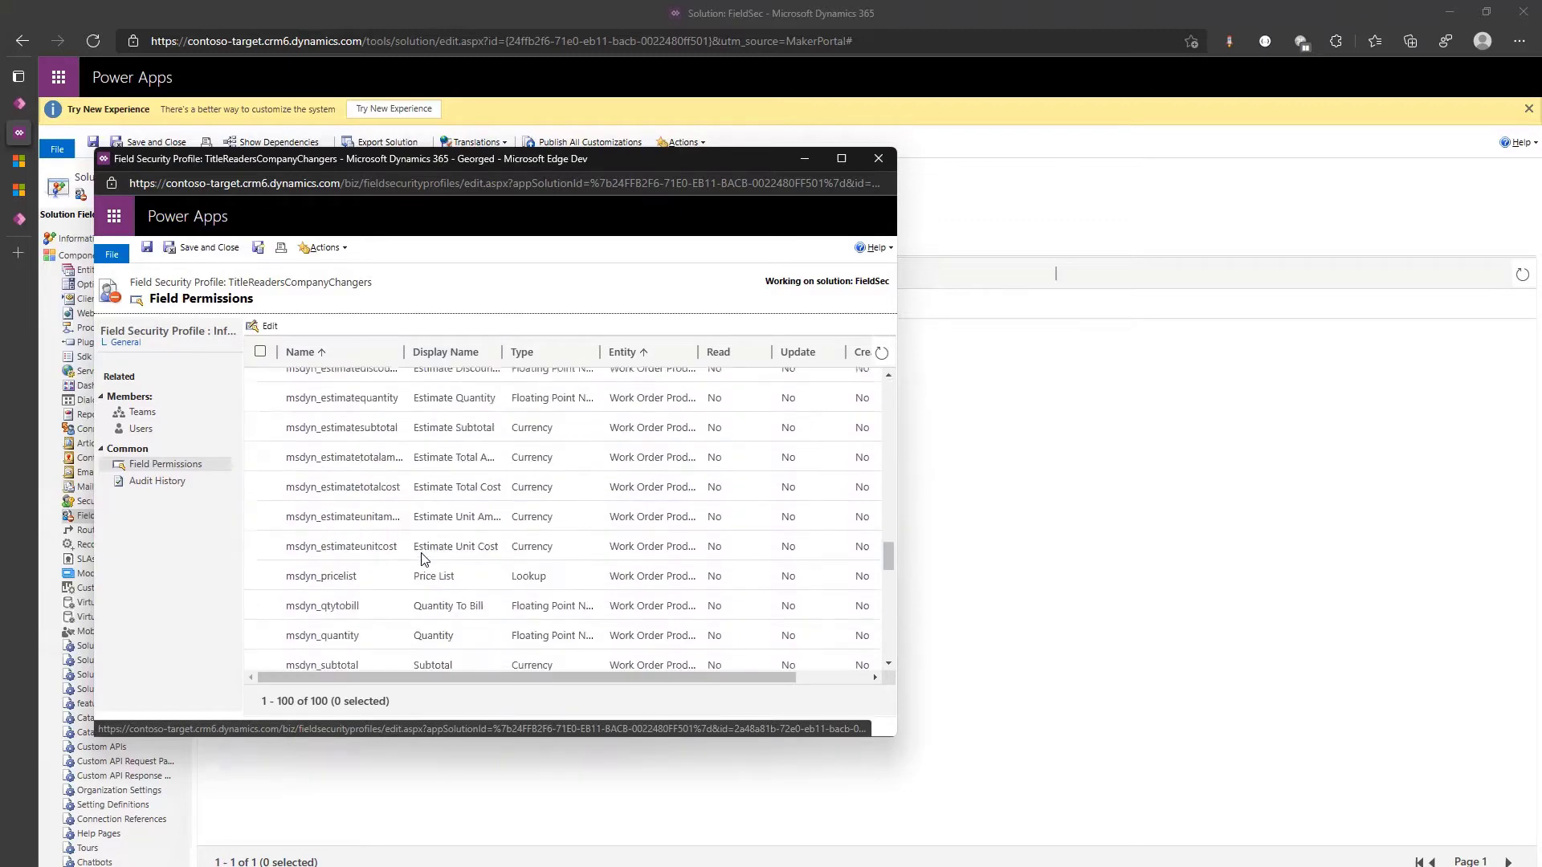
{"action": "scroll", "coordinate": [423, 560], "scroll_direction": "down", "scroll_amount": 3}
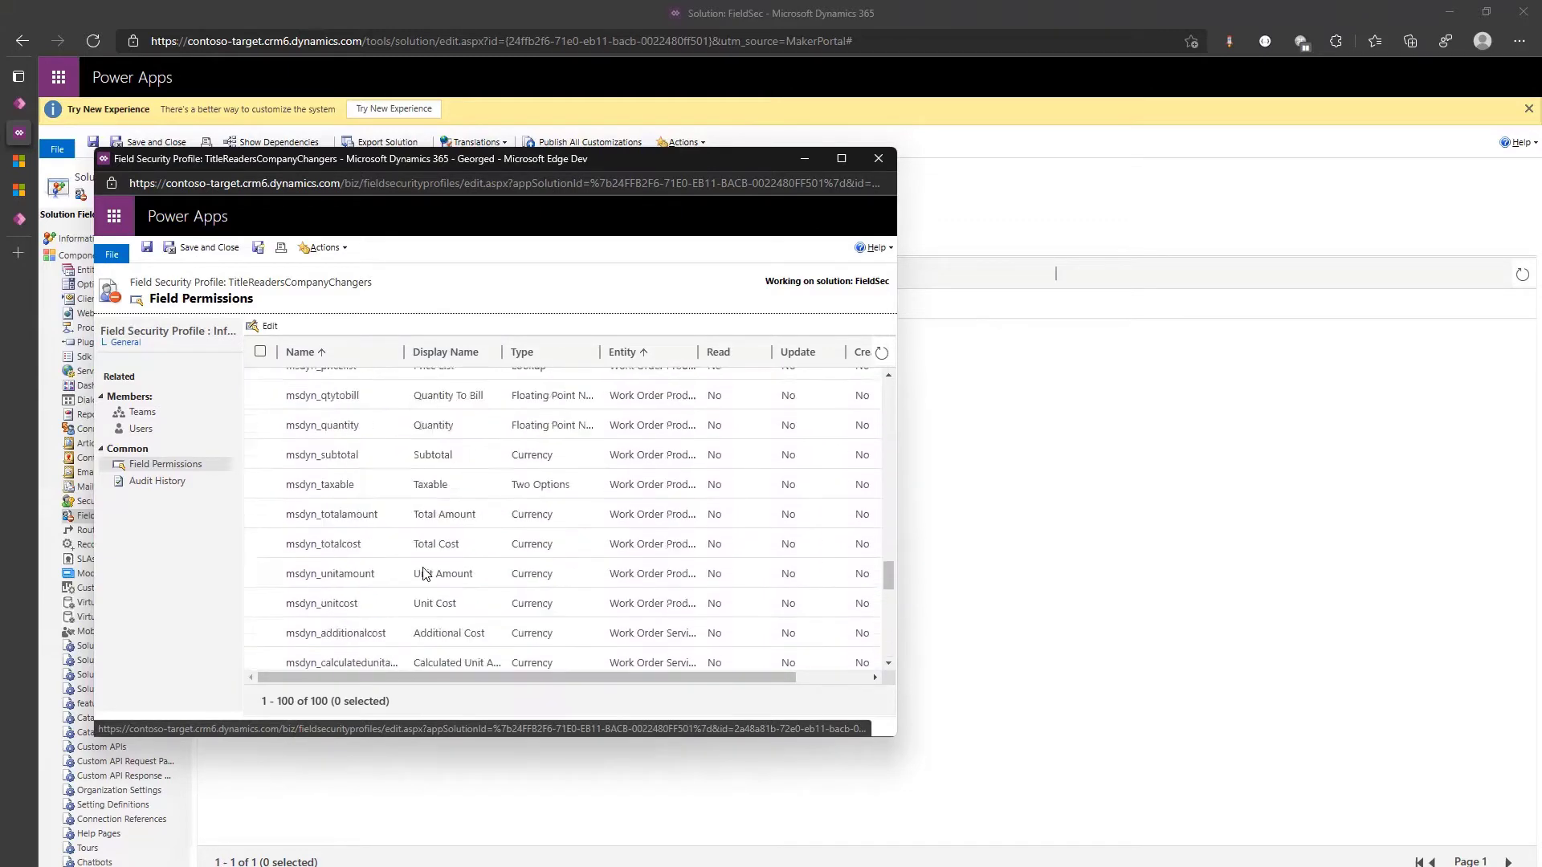
{"action": "scroll", "coordinate": [423, 570], "scroll_direction": "up", "scroll_amount": 20}
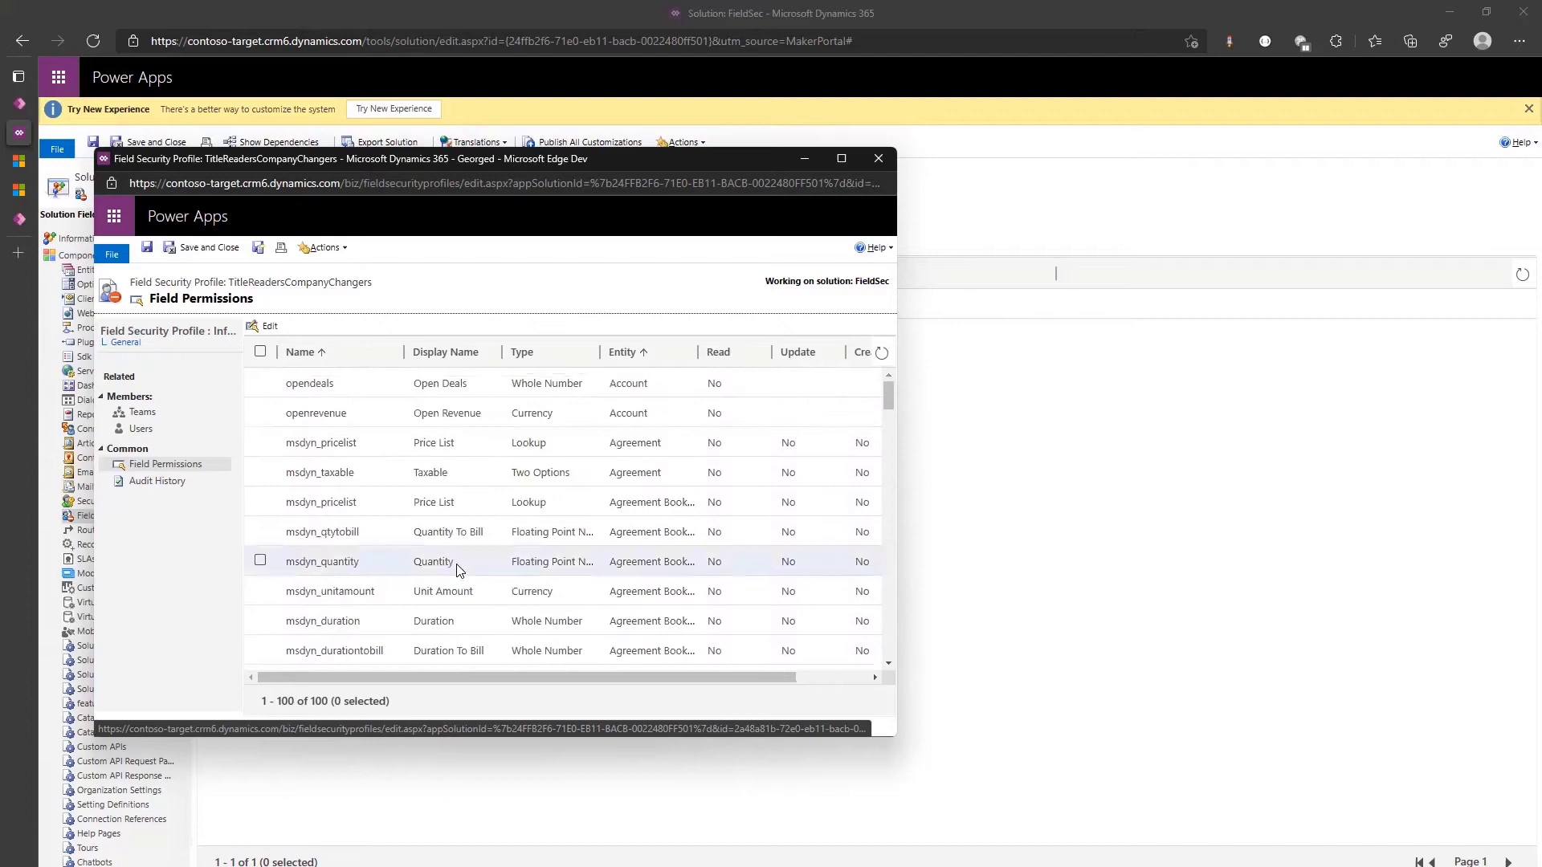
{"action": "key", "text": "alt+F4"}
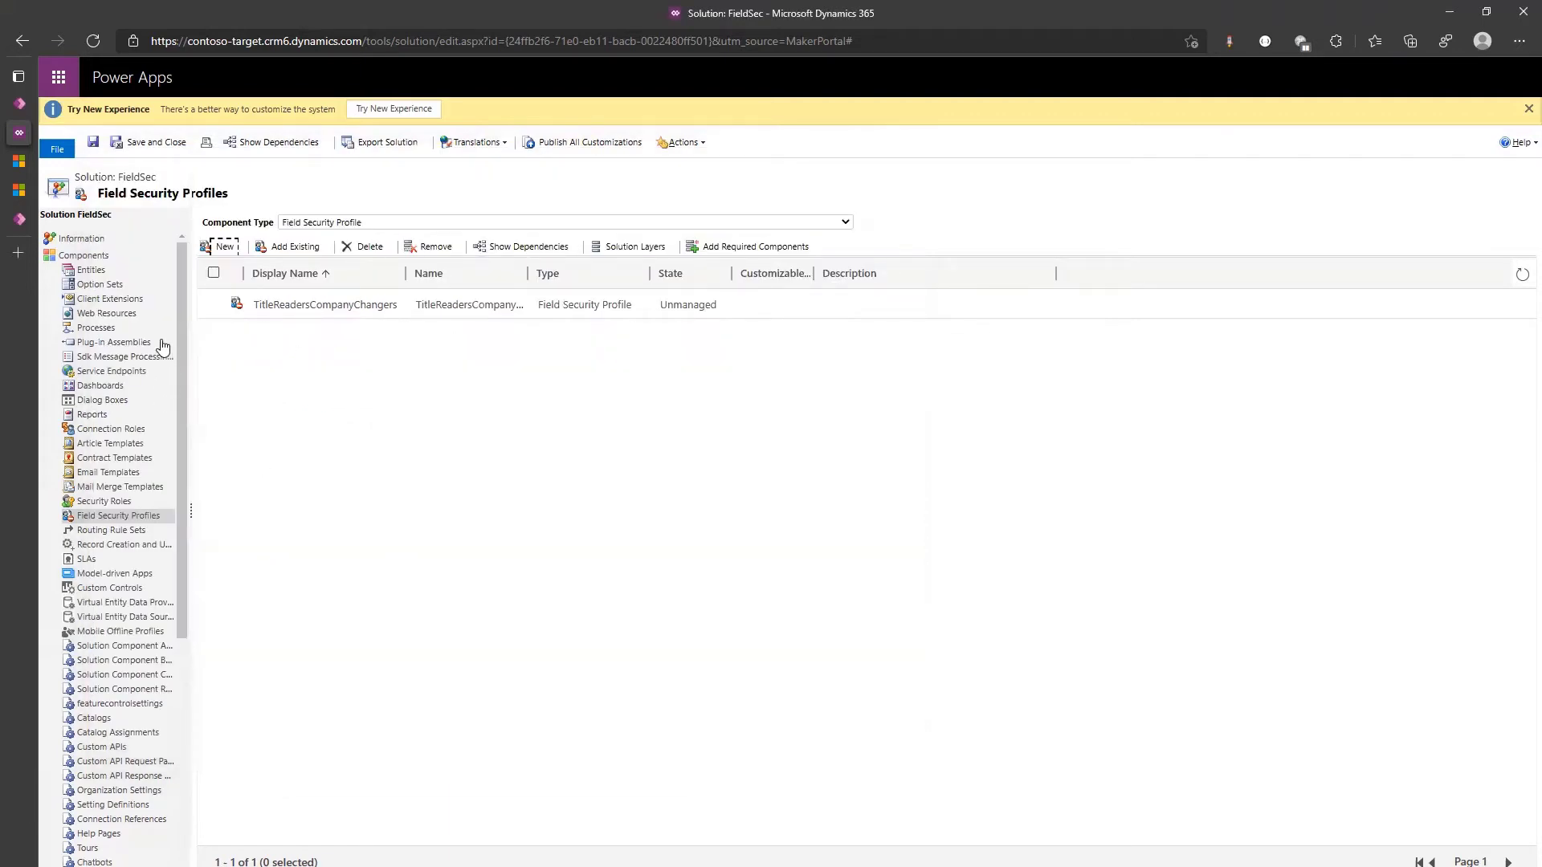
Add the existing Contact table to the FieldSec solution
{"action": "left_click", "coordinate": [88, 270]}
{"action": "left_click", "coordinate": [294, 246]}
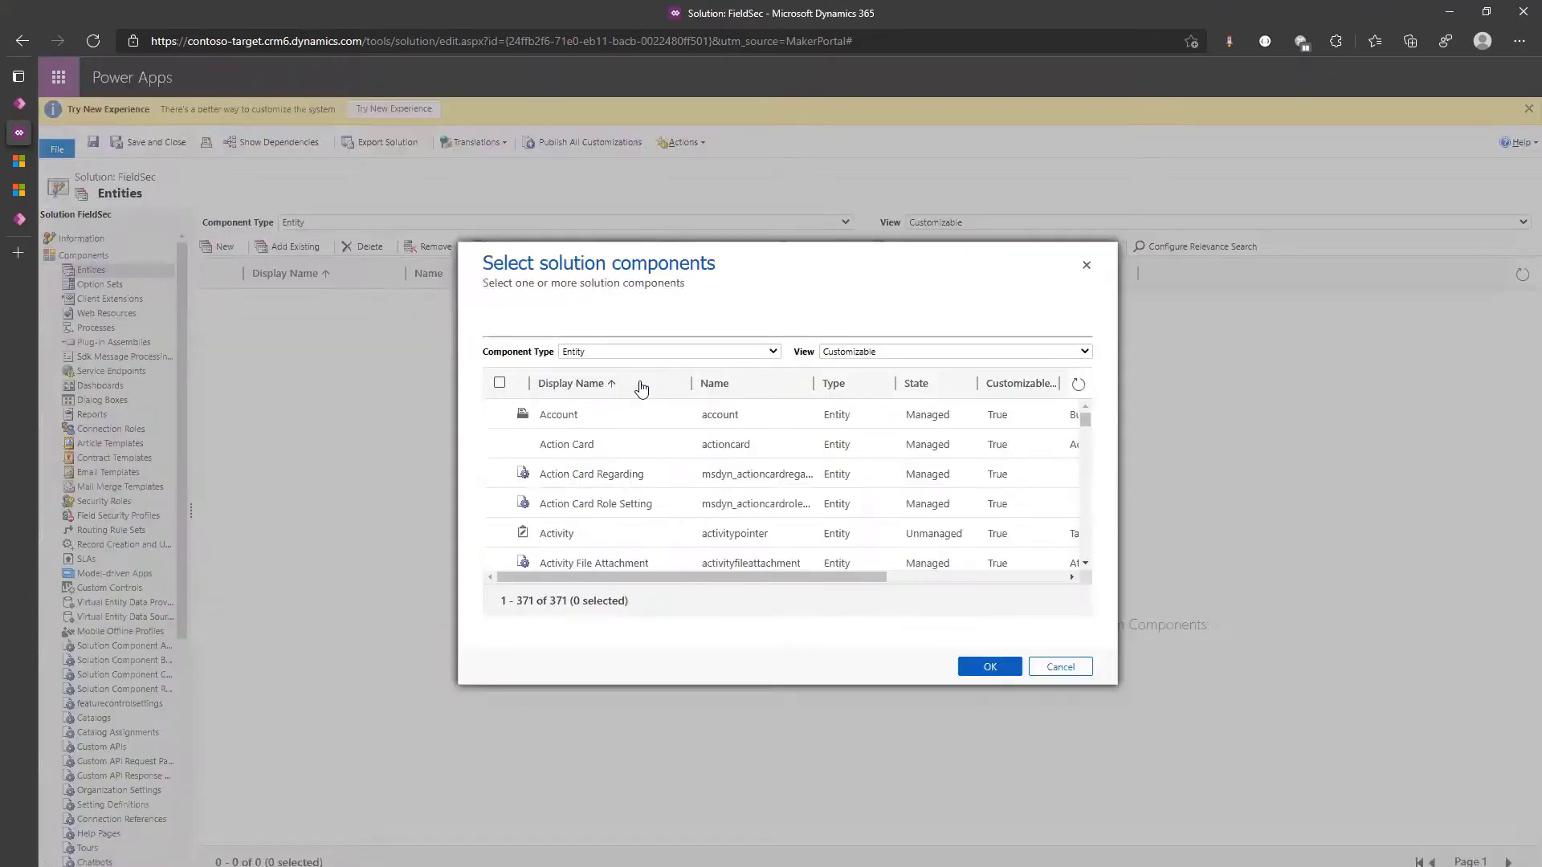
{"action": "scroll", "coordinate": [533, 472], "scroll_direction": "down", "scroll_amount": 5}
{"action": "left_click", "coordinate": [503, 544]}
{"action": "left_click", "coordinate": [993, 666]}
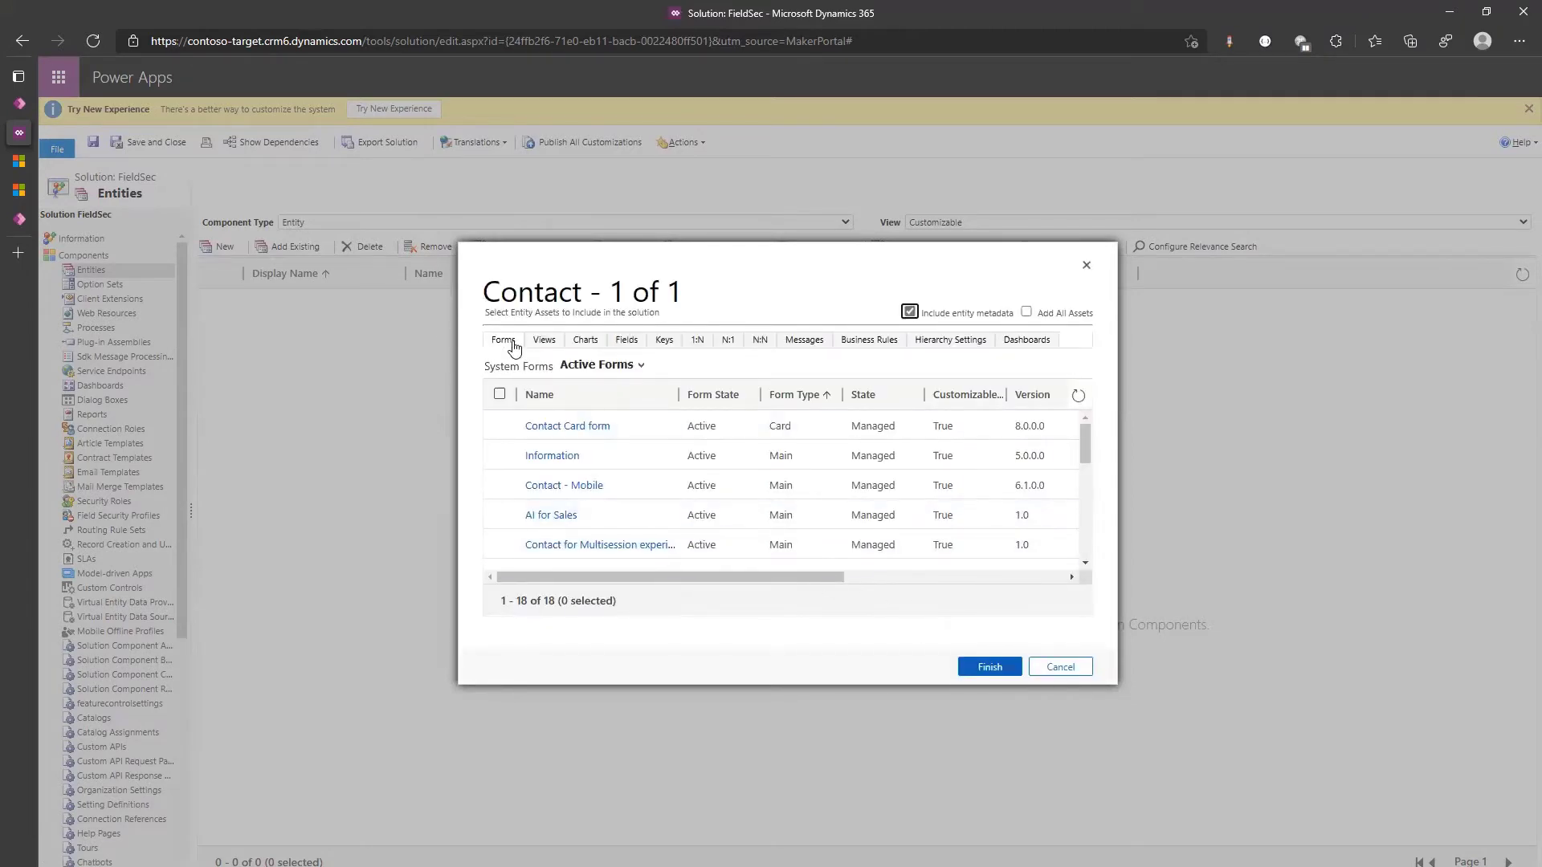
Include only the parentcustomerid and jobtitle fields and finish adding Contact
{"action": "left_click", "coordinate": [626, 339]}
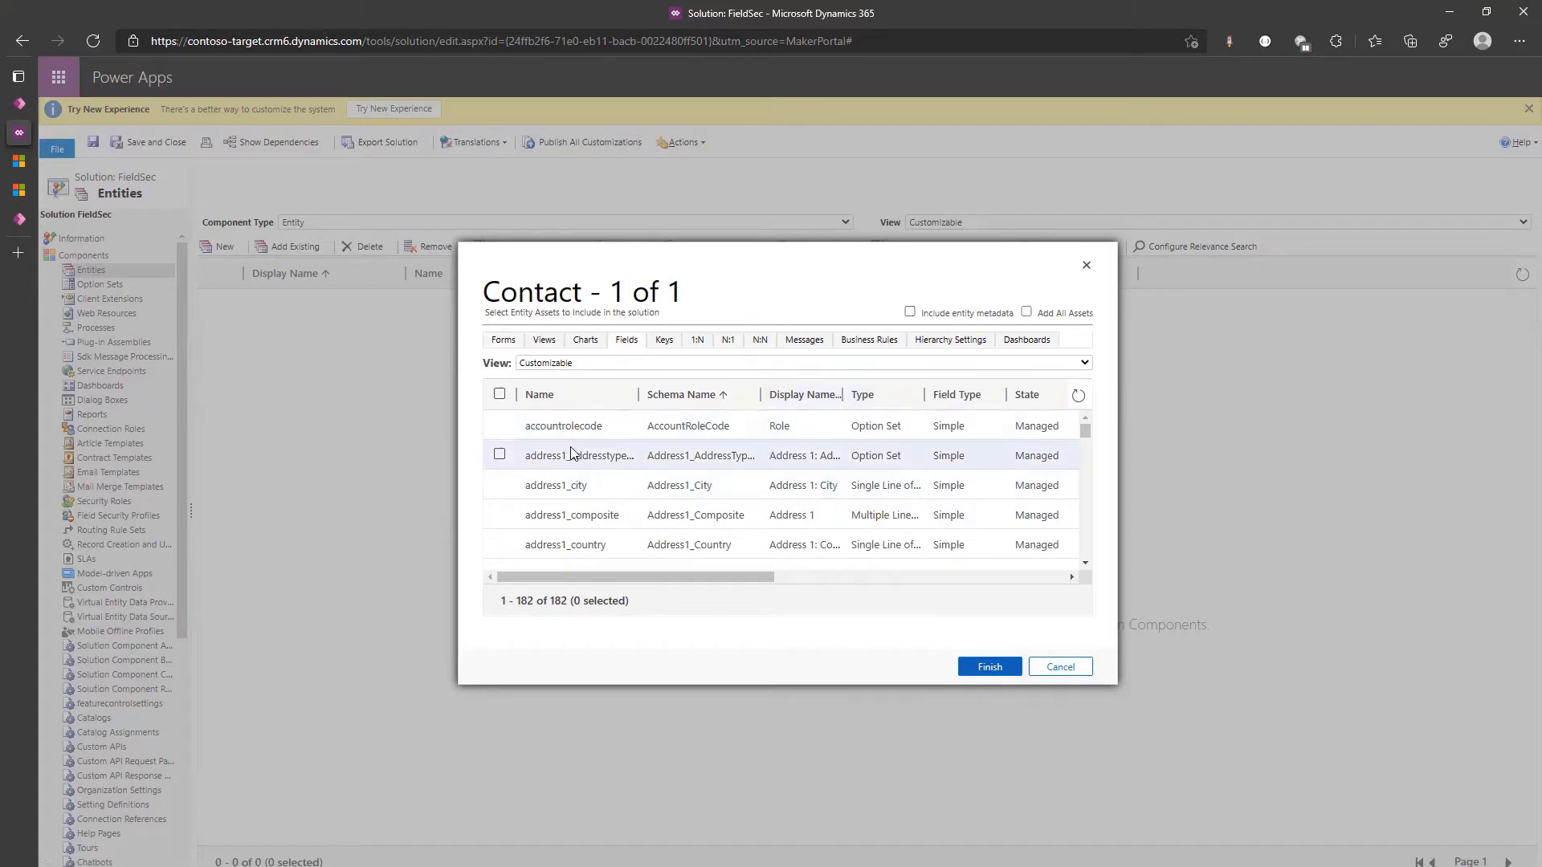
{"action": "scroll", "coordinate": [604, 438], "scroll_direction": "down", "scroll_amount": 20}
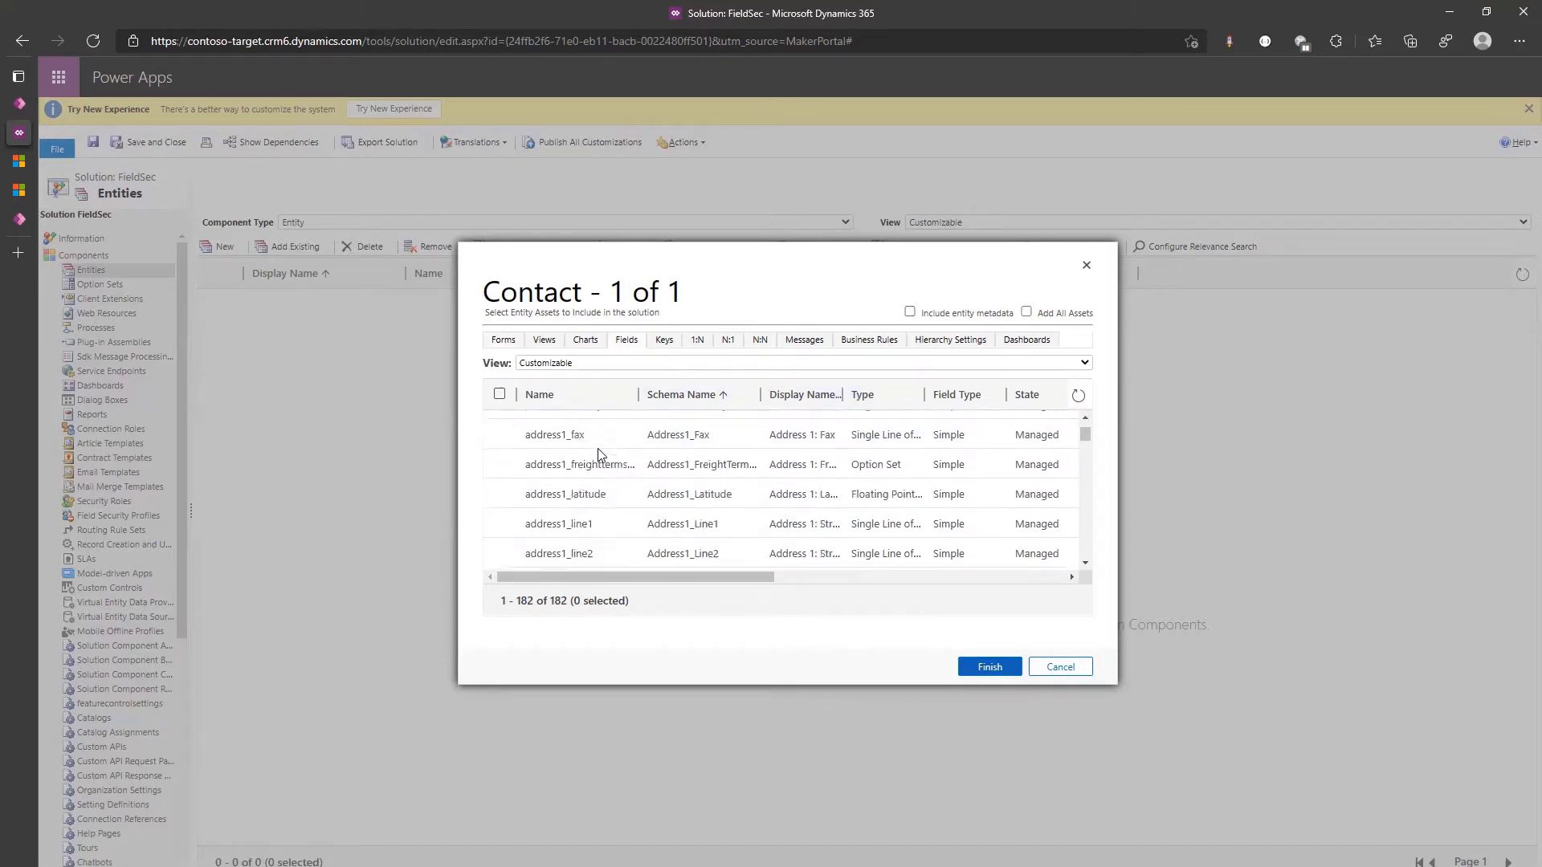
{"action": "scroll", "coordinate": [820, 513], "scroll_direction": "down", "scroll_amount": 3}
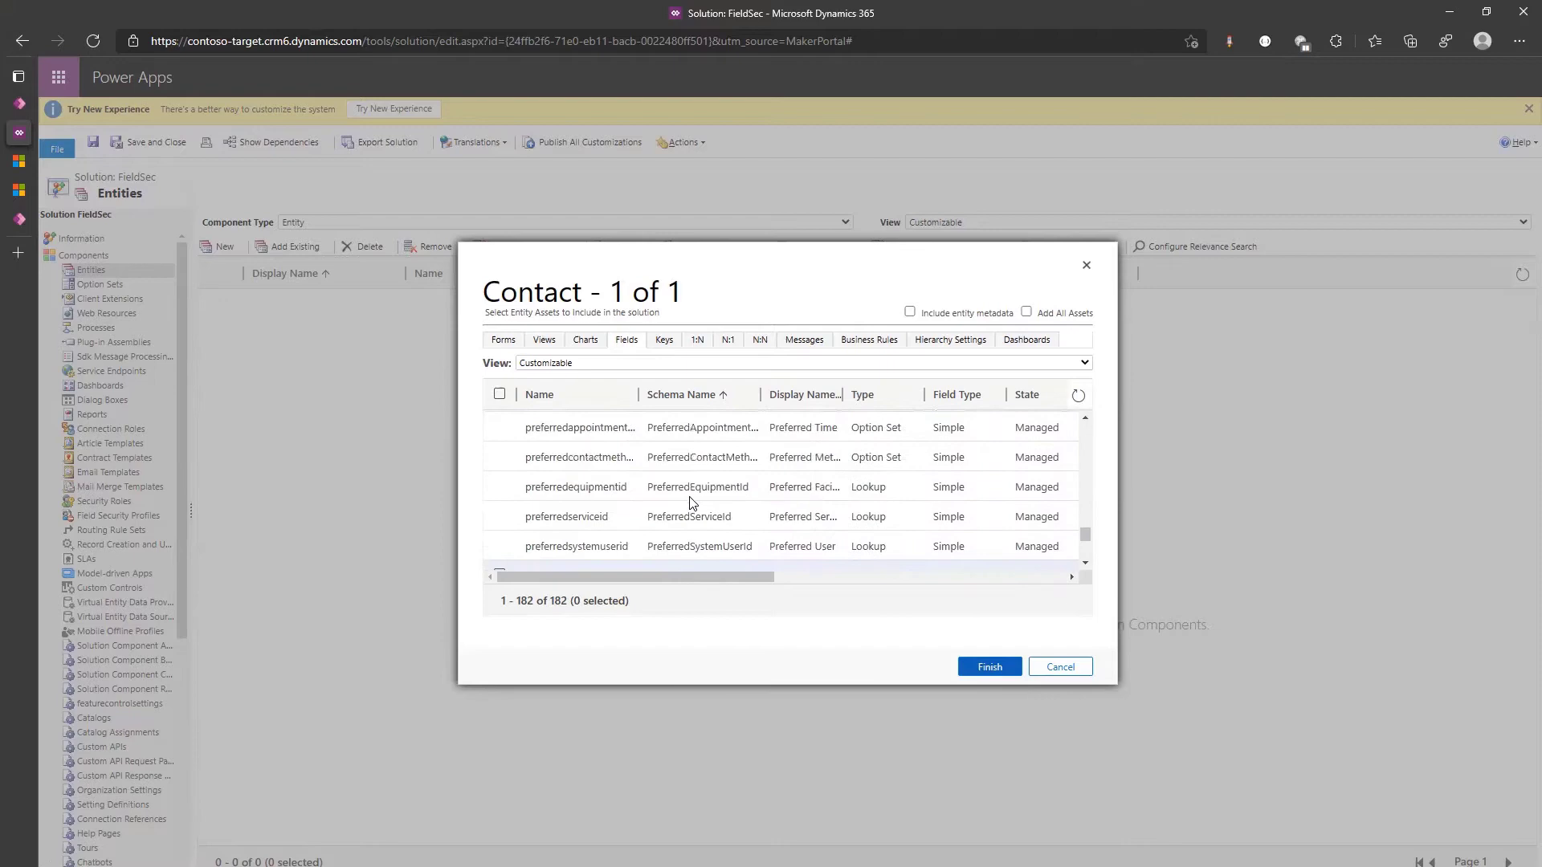
{"action": "scroll", "coordinate": [688, 505], "scroll_direction": "up", "scroll_amount": 2}
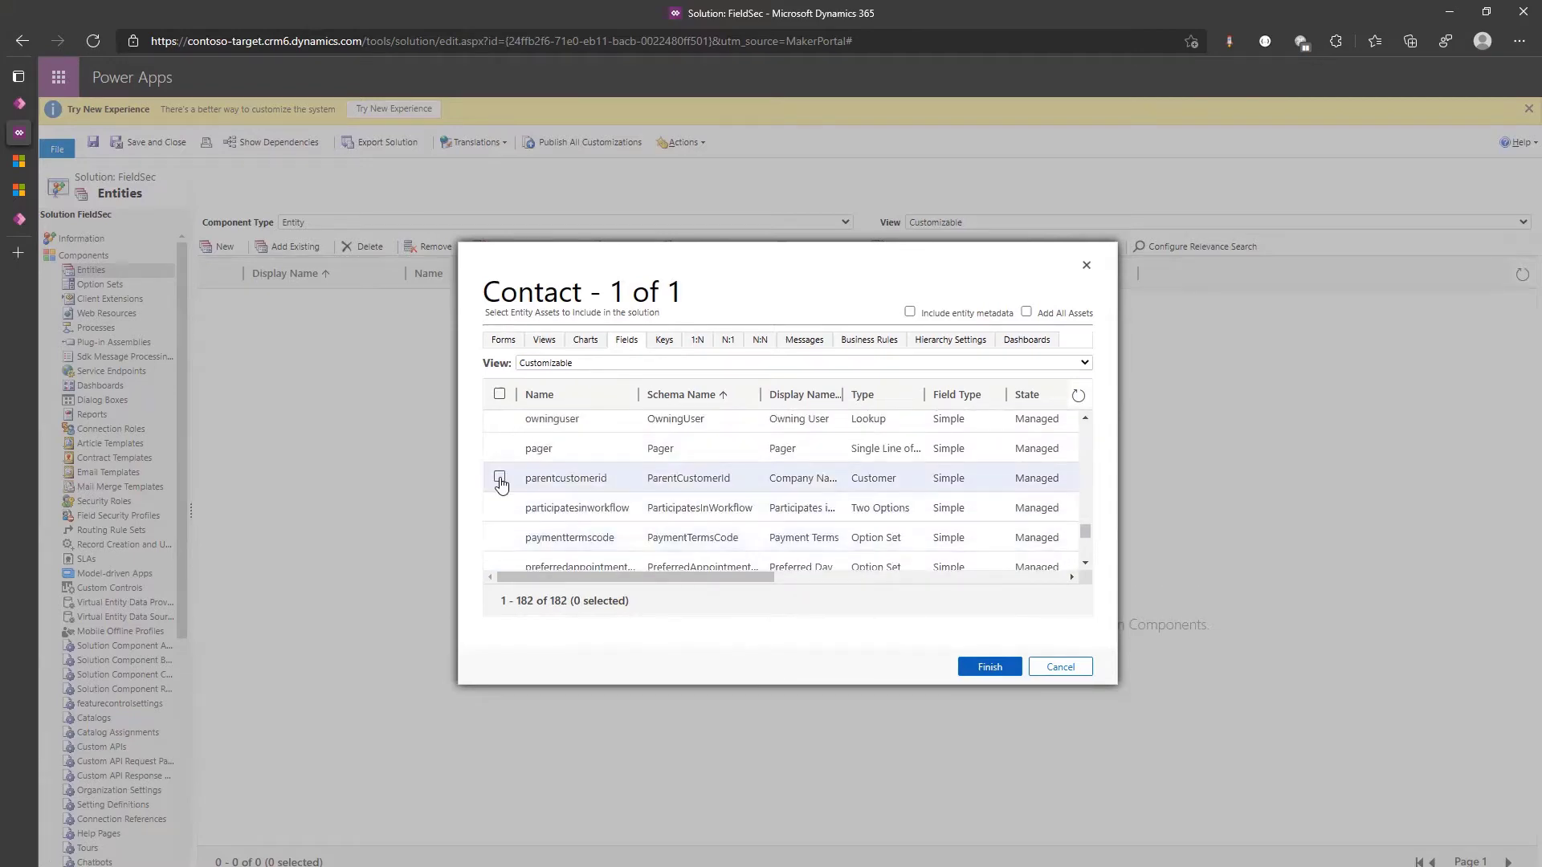
{"action": "left_click", "coordinate": [498, 477]}
{"action": "mouse_move", "coordinate": [1084, 534]}
{"action": "left_mouse_down"}
{"action": "mouse_move", "coordinate": [1081, 480]}
{"action": "mouse_move", "coordinate": [1089, 520]}
{"action": "left_mouse_up"}
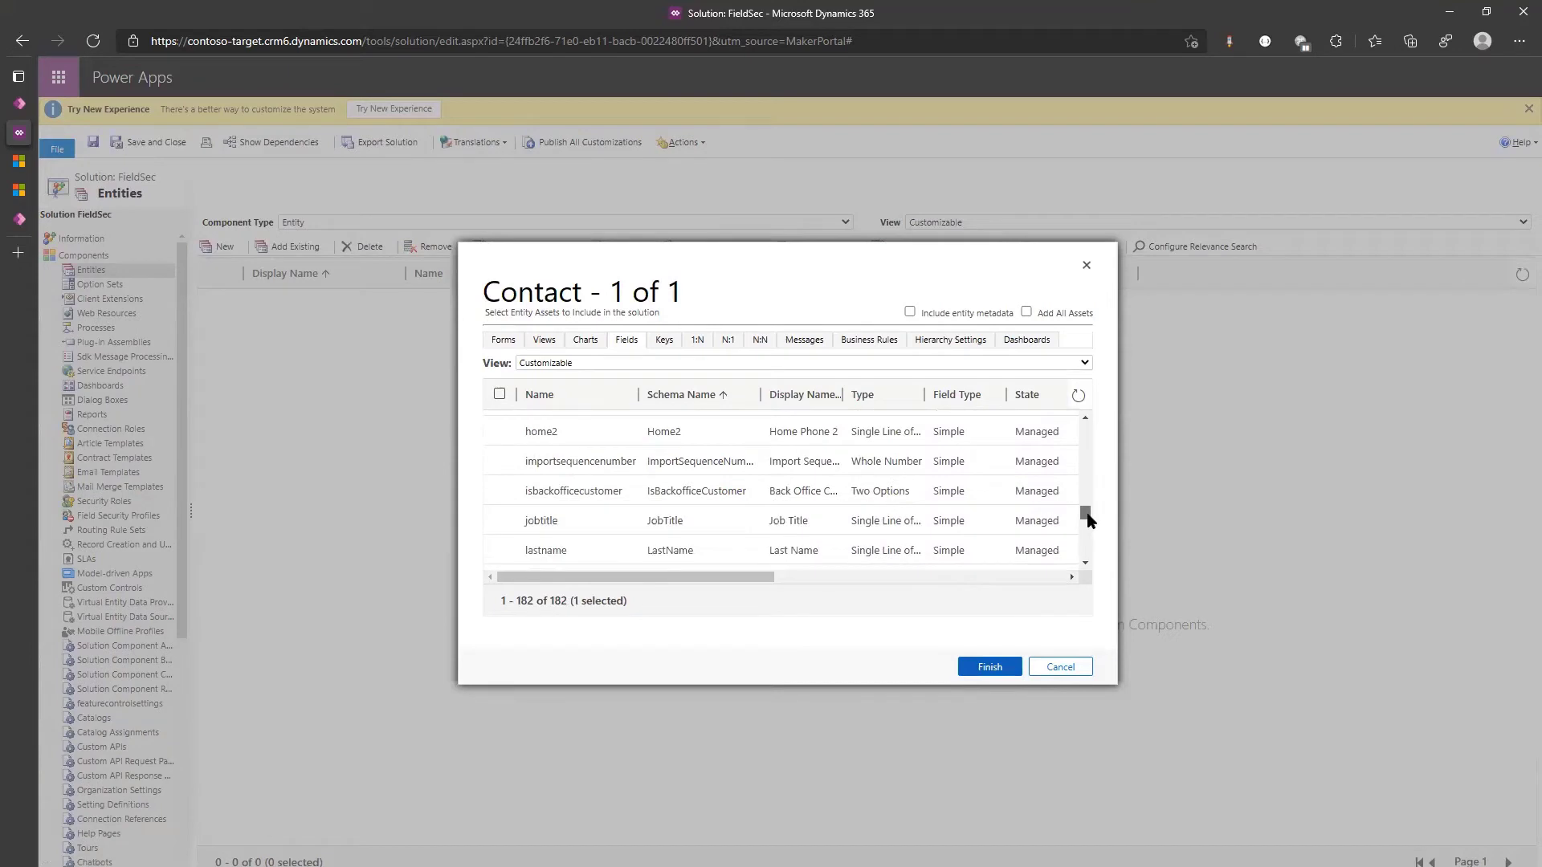
{"action": "left_click", "coordinate": [498, 520]}
{"action": "key", "text": "Return"}
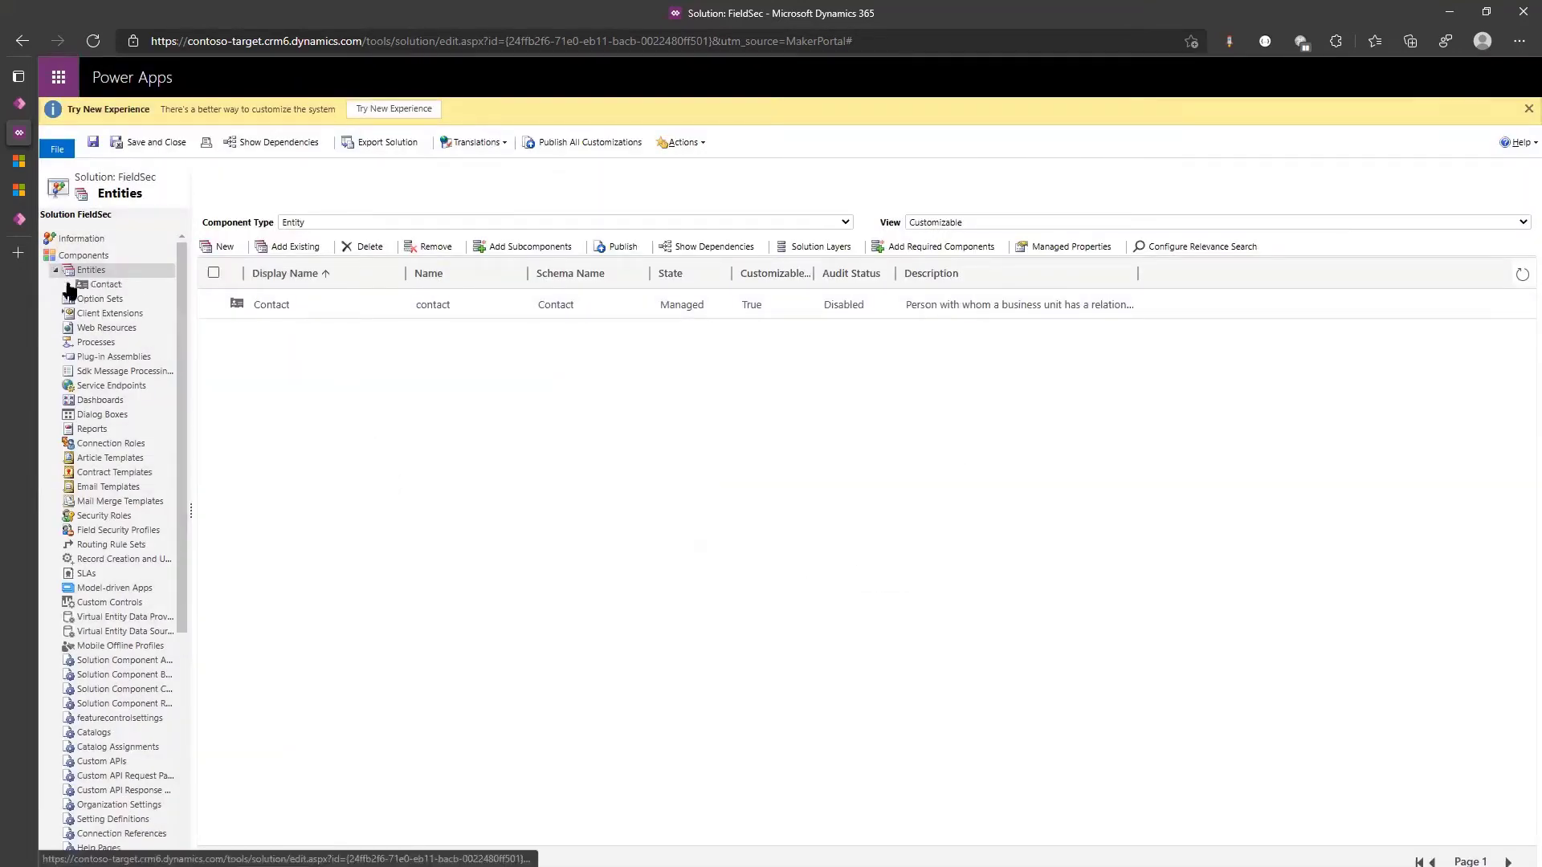
Set Field Security to Enable on the Contact jobtitle field, then inspect and close Company Name
{"action": "left_click", "coordinate": [69, 288]}
{"action": "left_click", "coordinate": [103, 342]}
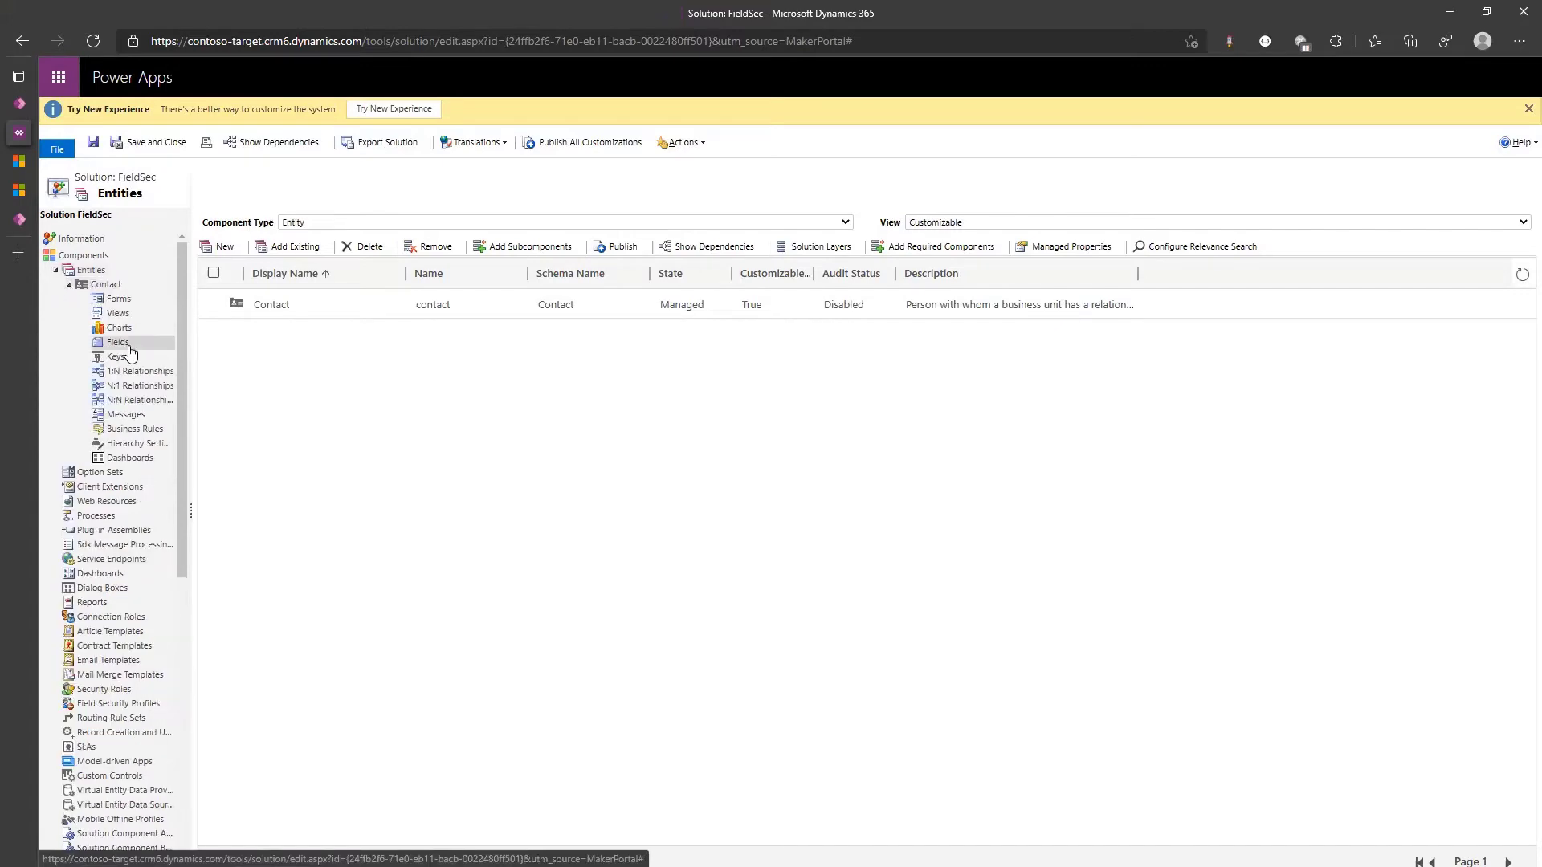
{"action": "double_click", "coordinate": [310, 304]}
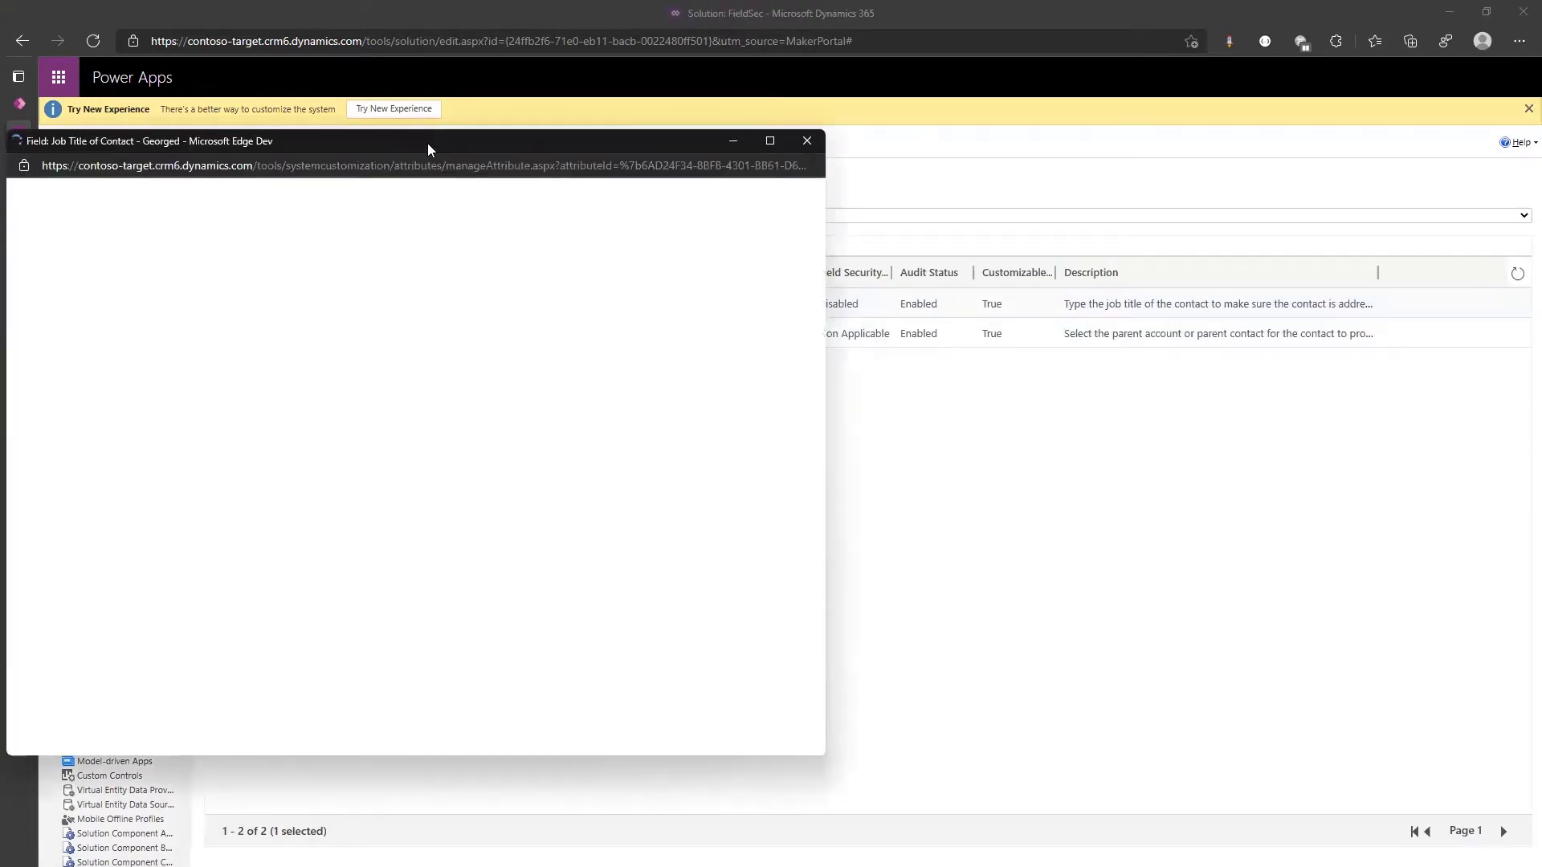
{"action": "left_click", "coordinate": [414, 406]}
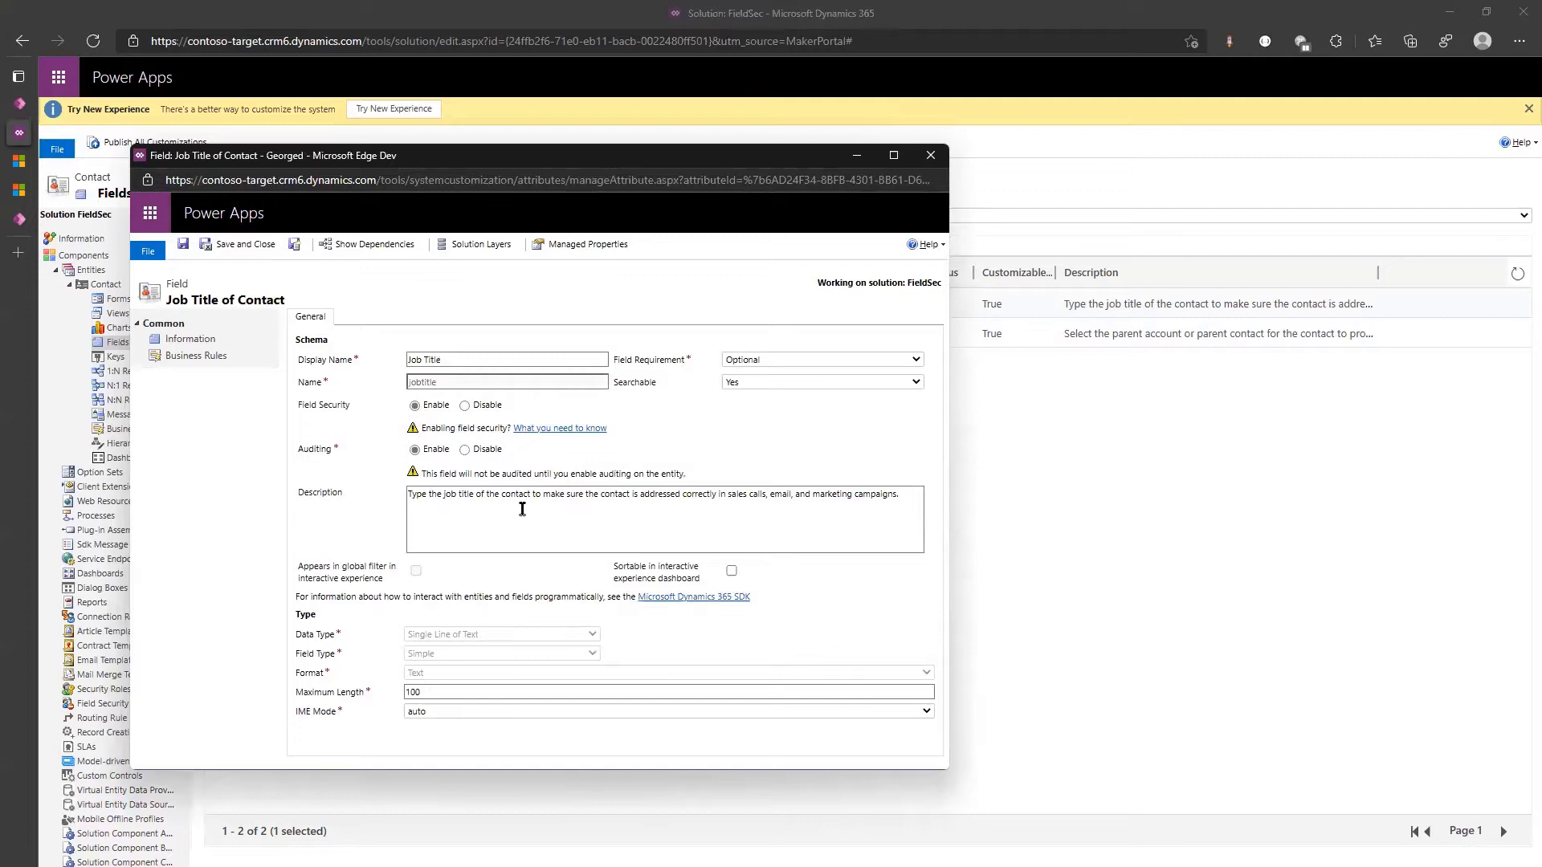
{"action": "left_click", "coordinate": [243, 253]}
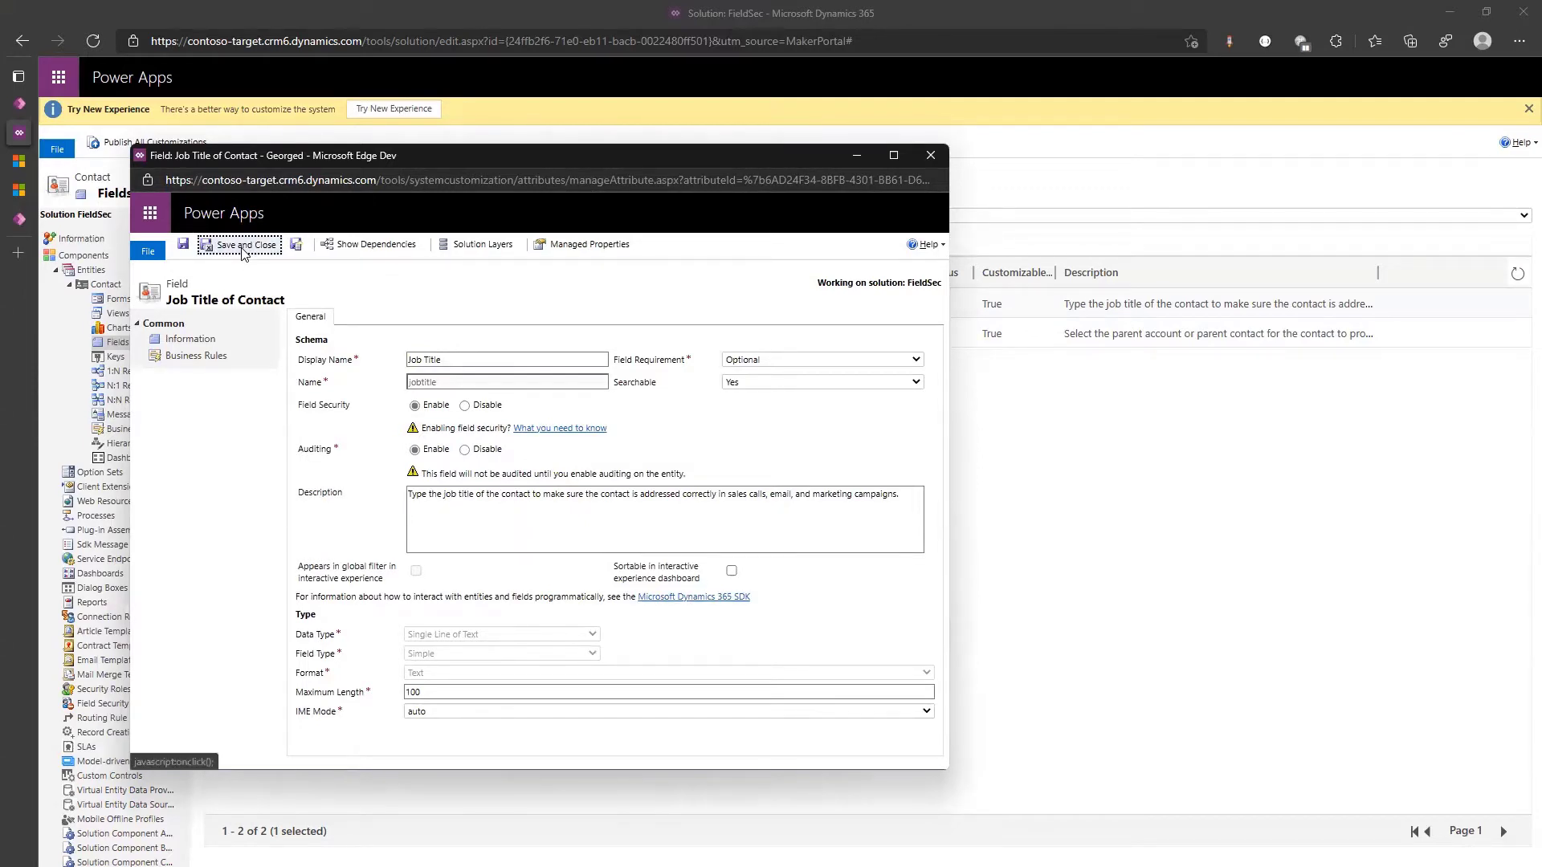
{"action": "double_click", "coordinate": [277, 333]}
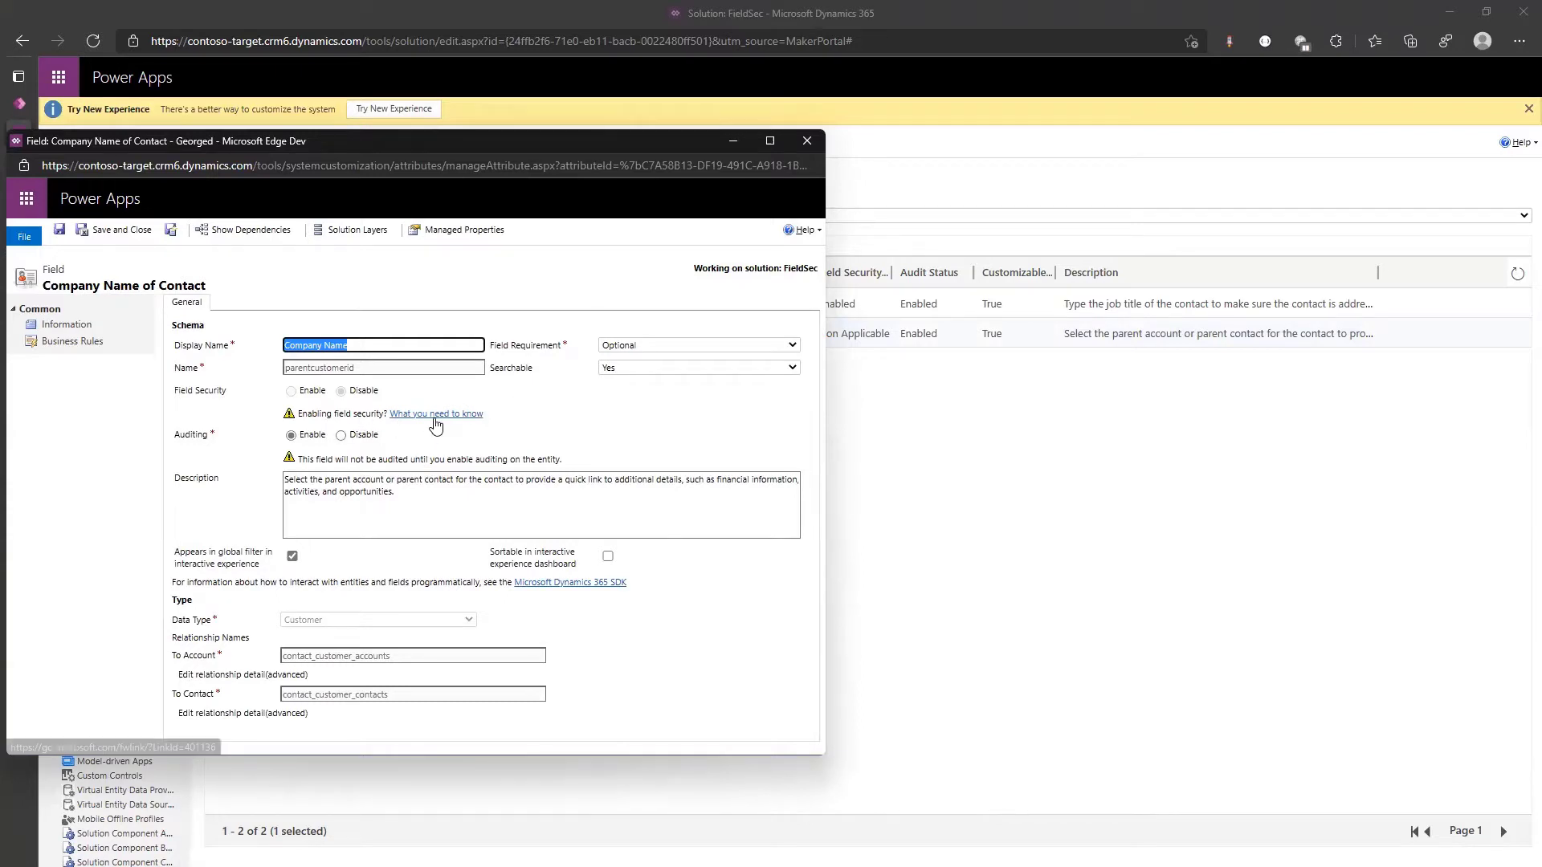
{"action": "key", "text": "alt+F4"}
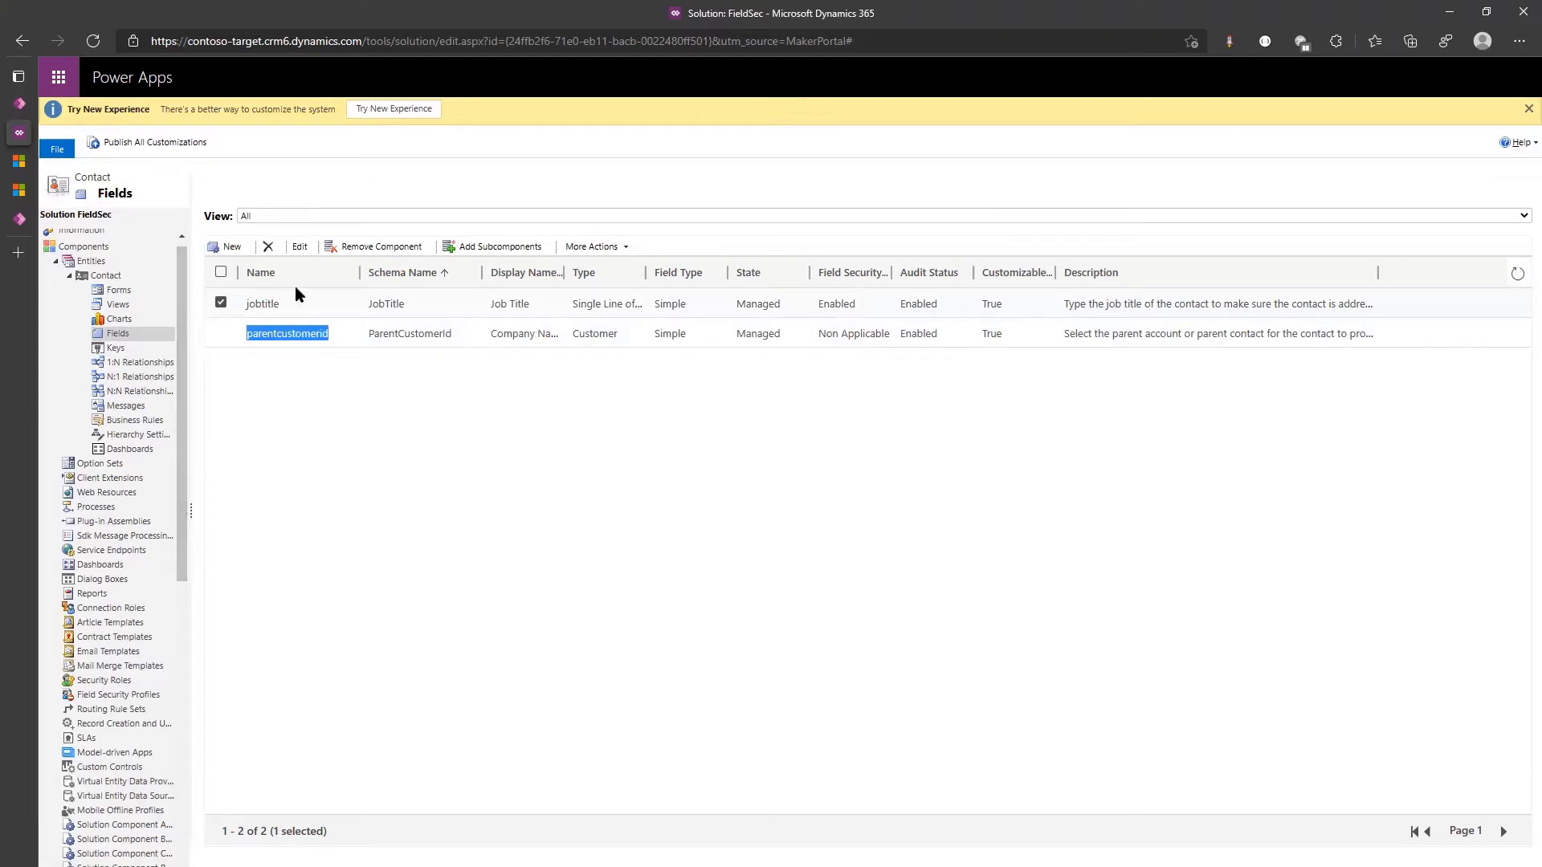
Review jobtitle permissions in TitleReadersCompanyChangers: Read, Update and Create all No
{"action": "left_click", "coordinate": [139, 696]}
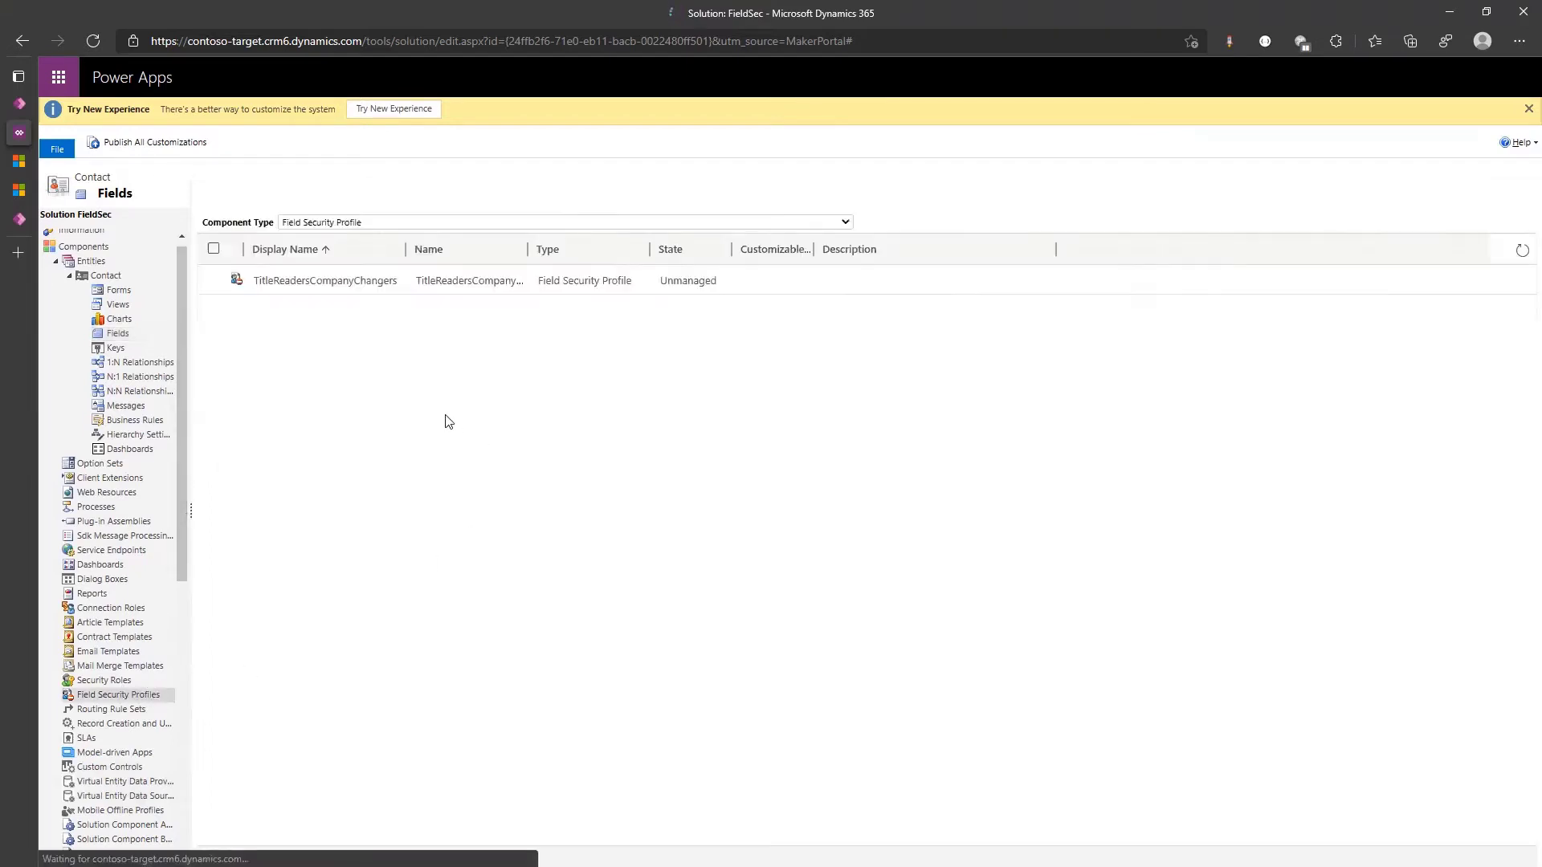
{"action": "double_click", "coordinate": [320, 310]}
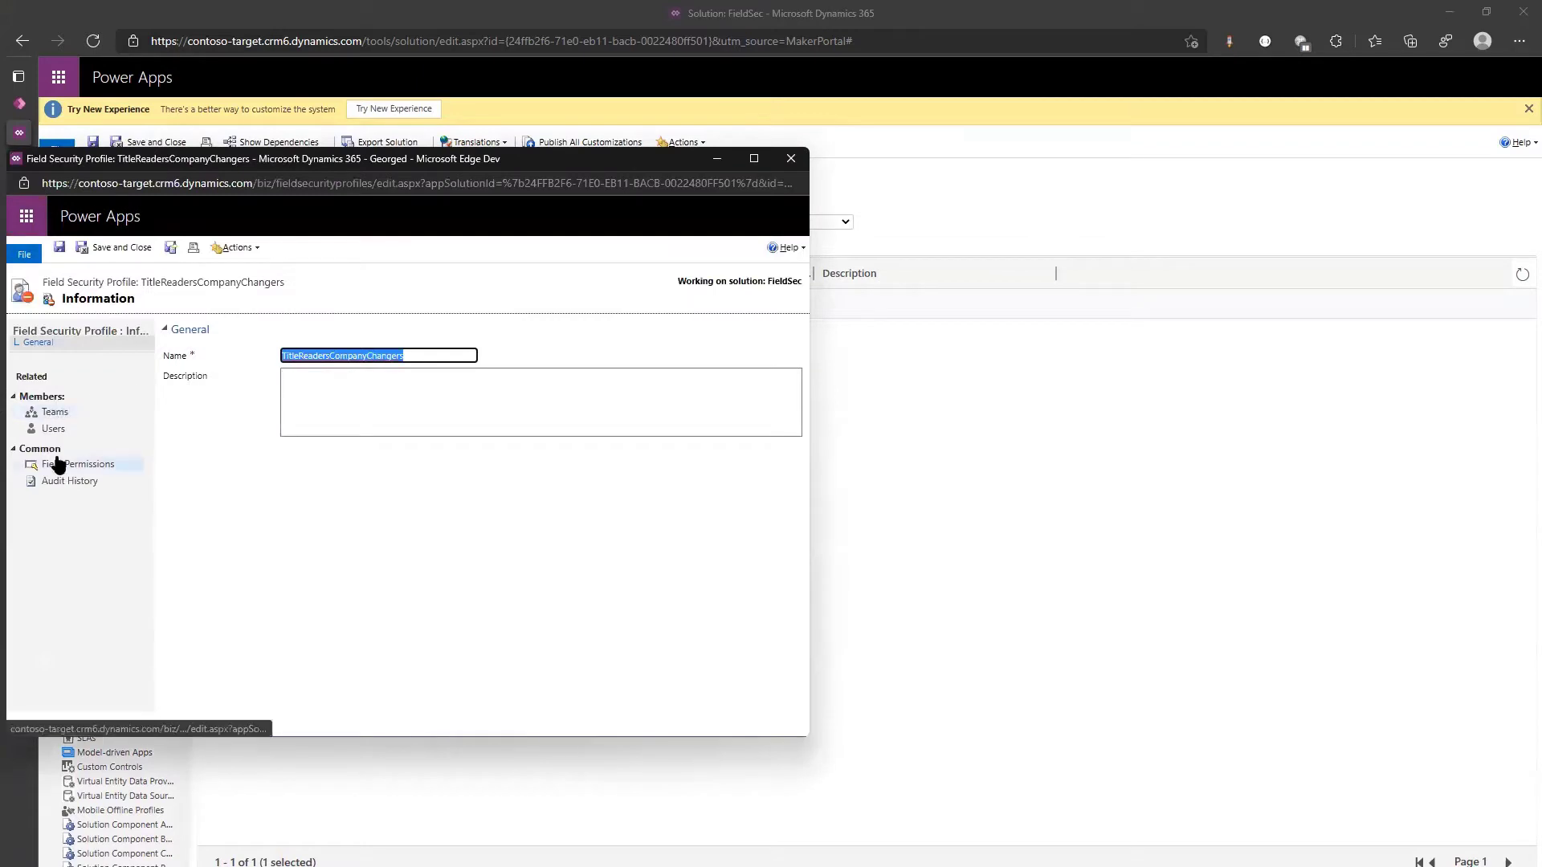
{"action": "left_click", "coordinate": [56, 464]}
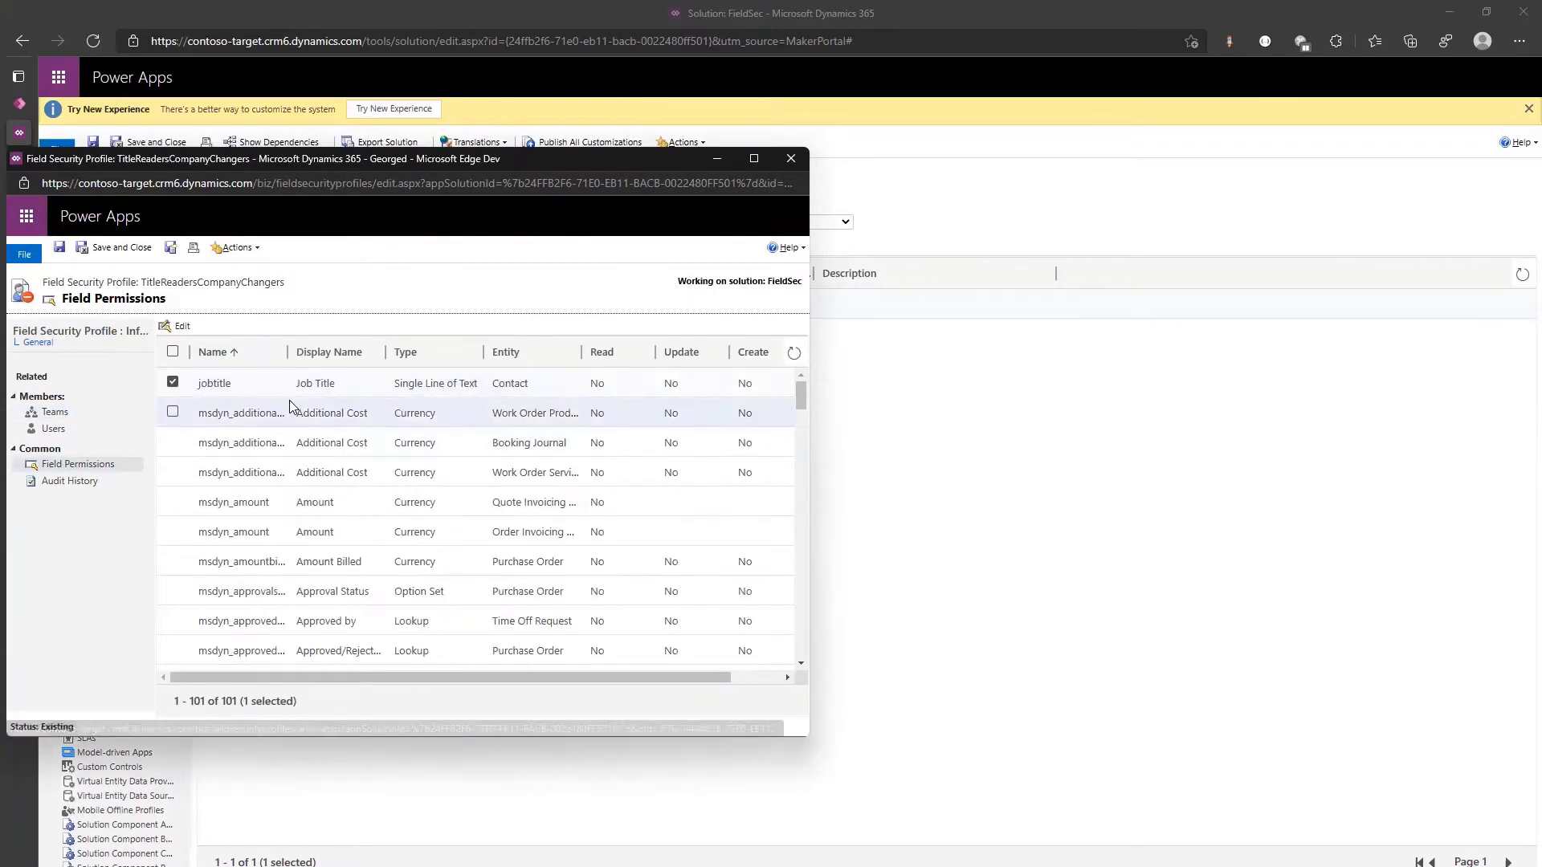
{"action": "double_click", "coordinate": [275, 387]}
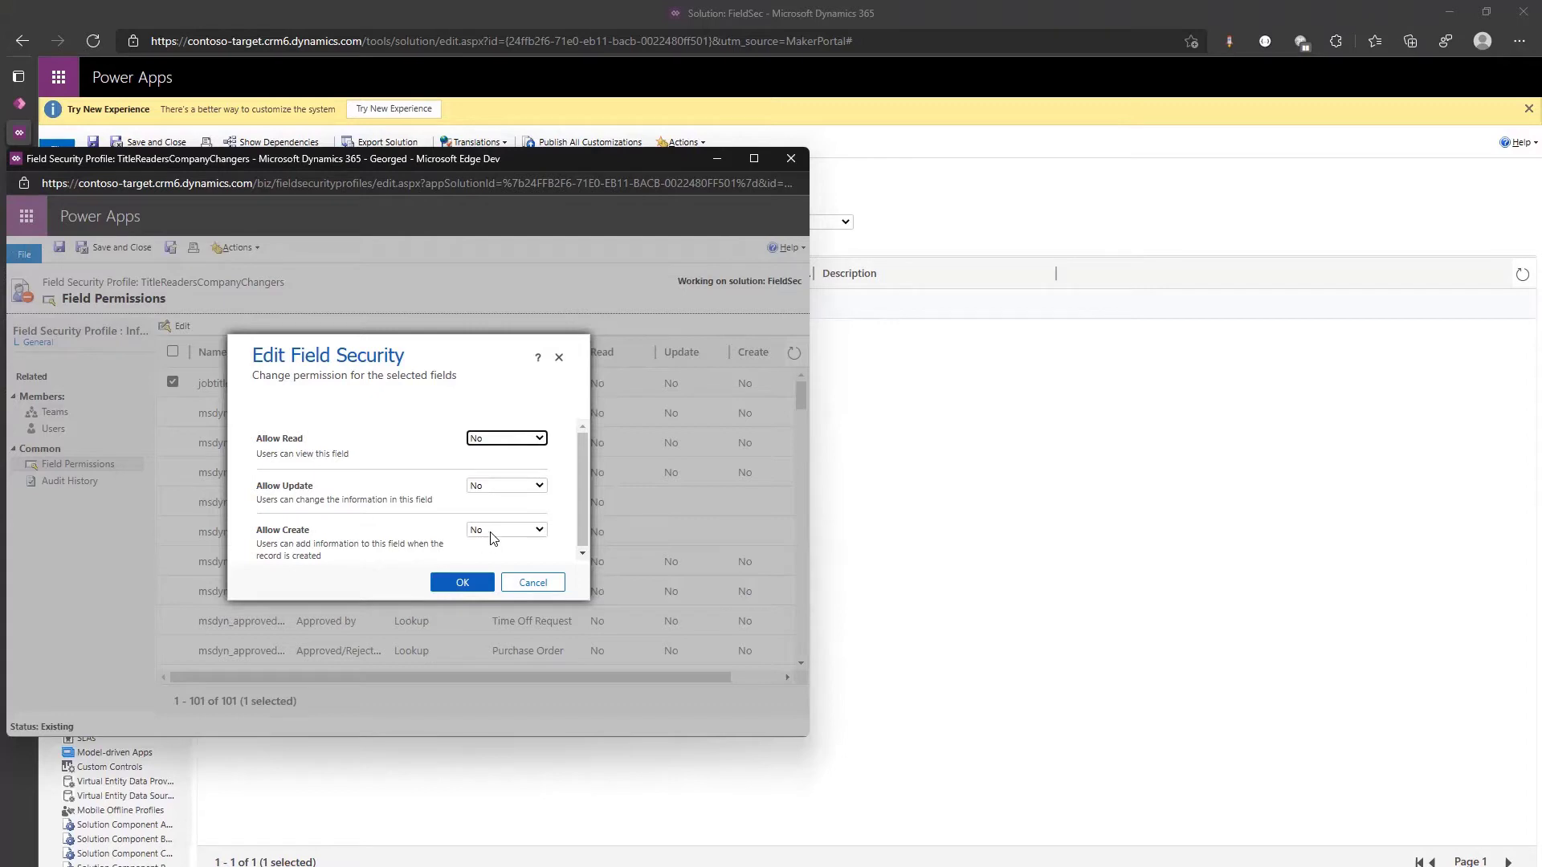
{"action": "left_click", "coordinate": [463, 582]}
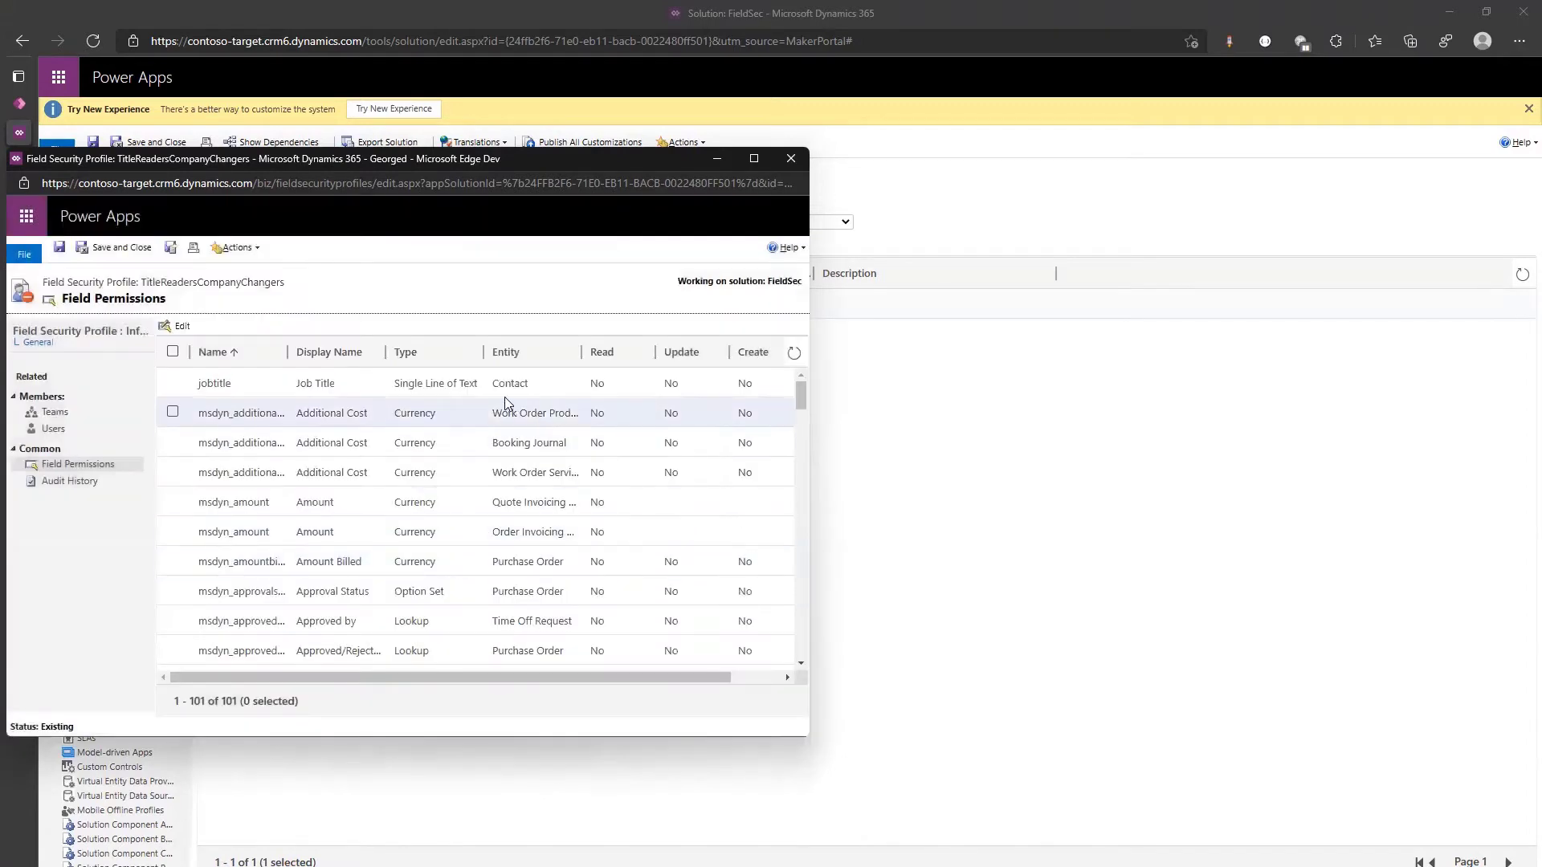
Remove both existing member users from the profile
{"action": "left_click", "coordinate": [53, 428]}
{"action": "left_click", "coordinate": [173, 439]}
{"action": "left_click", "coordinate": [173, 408]}
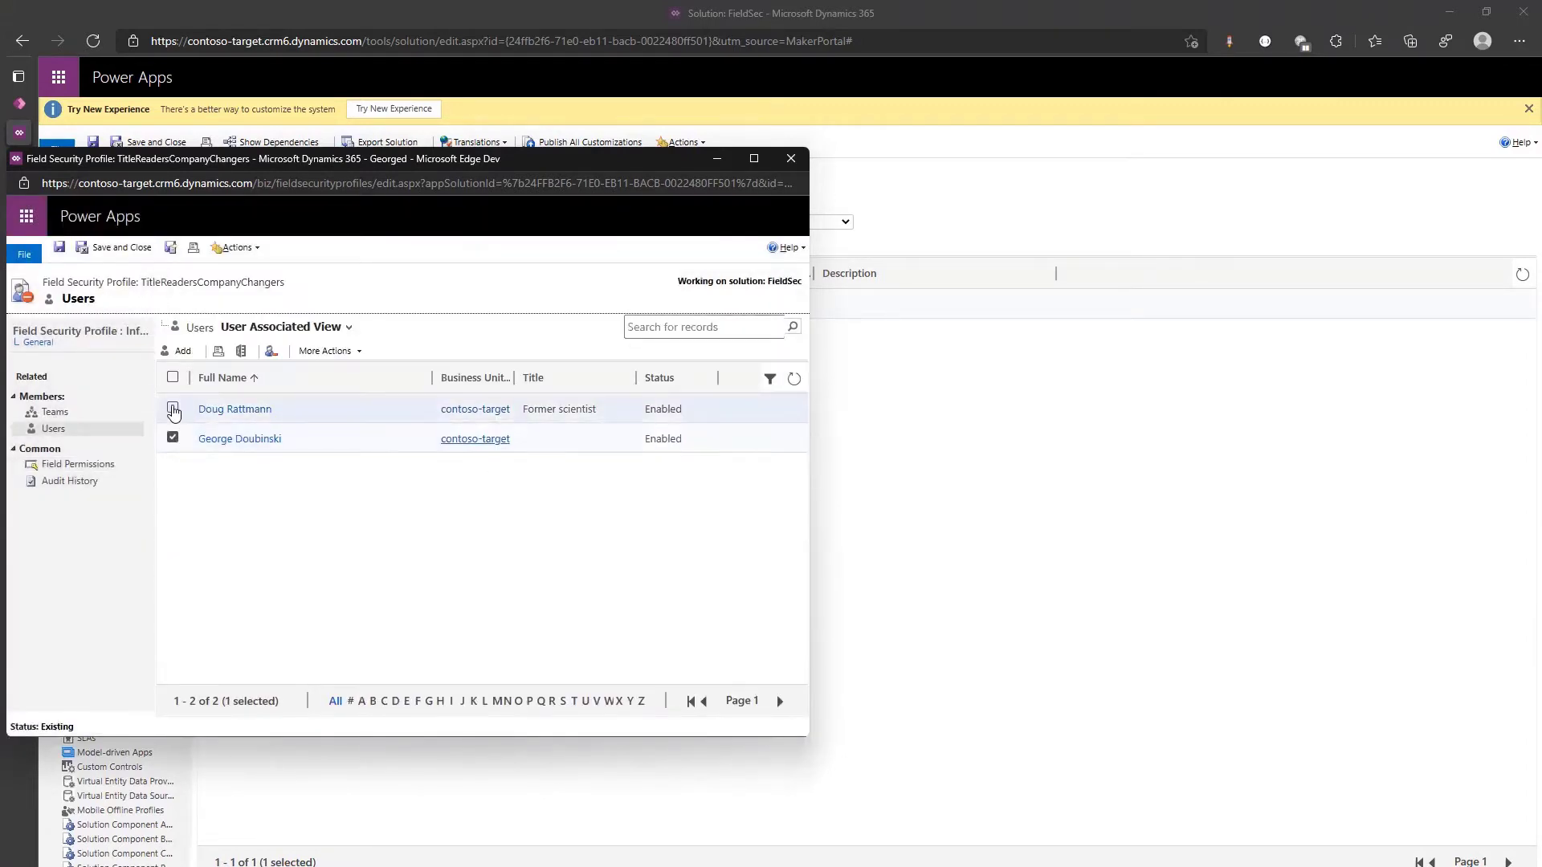
{"action": "left_click", "coordinate": [271, 351]}
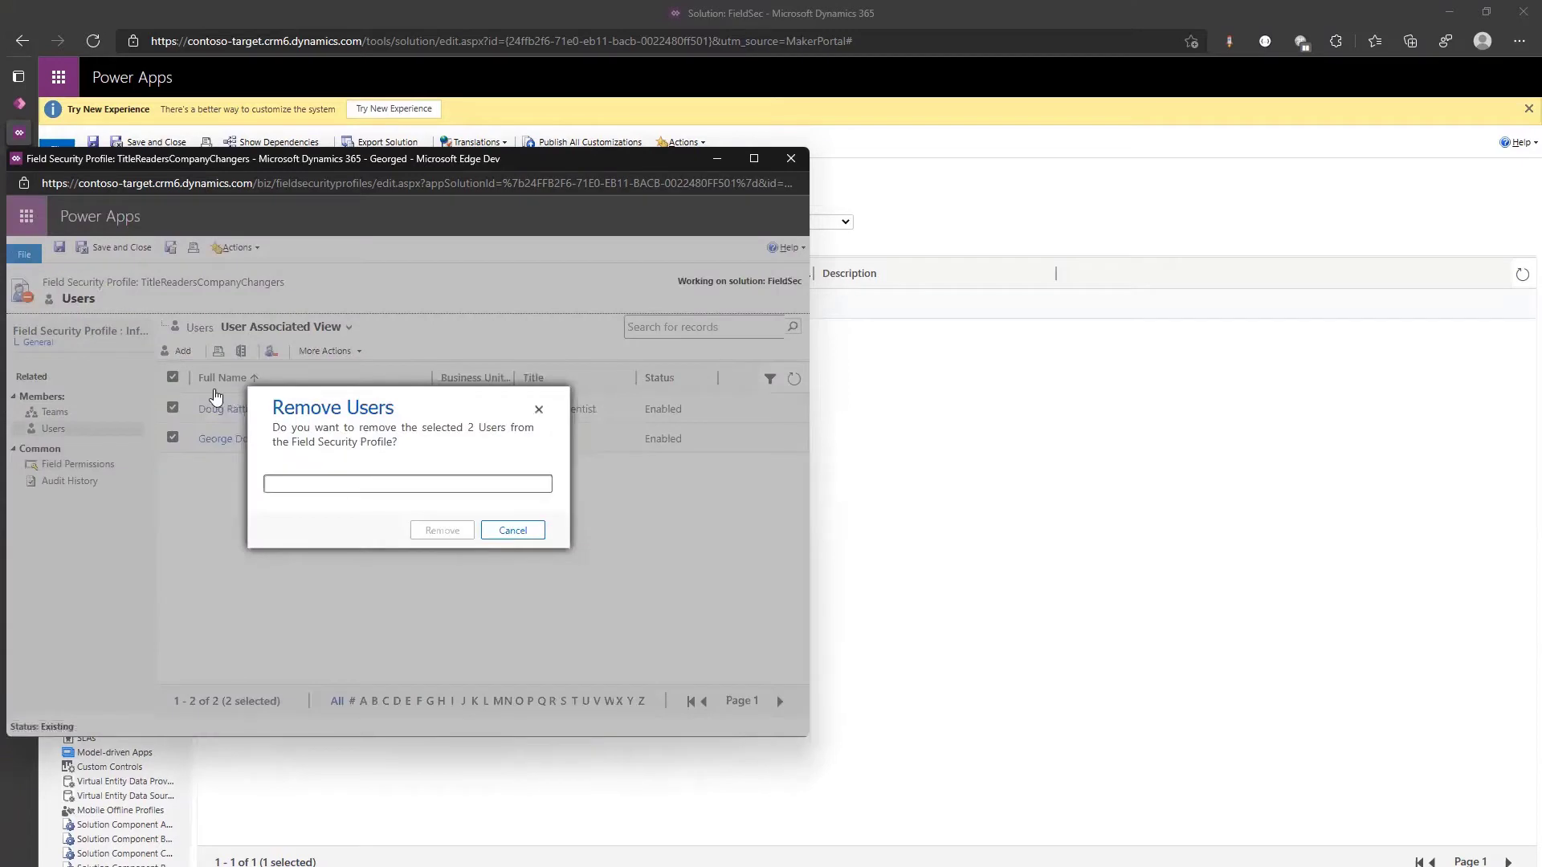
Search for a different user and add them as the profile's only member
{"action": "left_click", "coordinate": [179, 351]}
{"action": "left_click", "coordinate": [304, 367]}
{"action": "type", "text": "alan"}
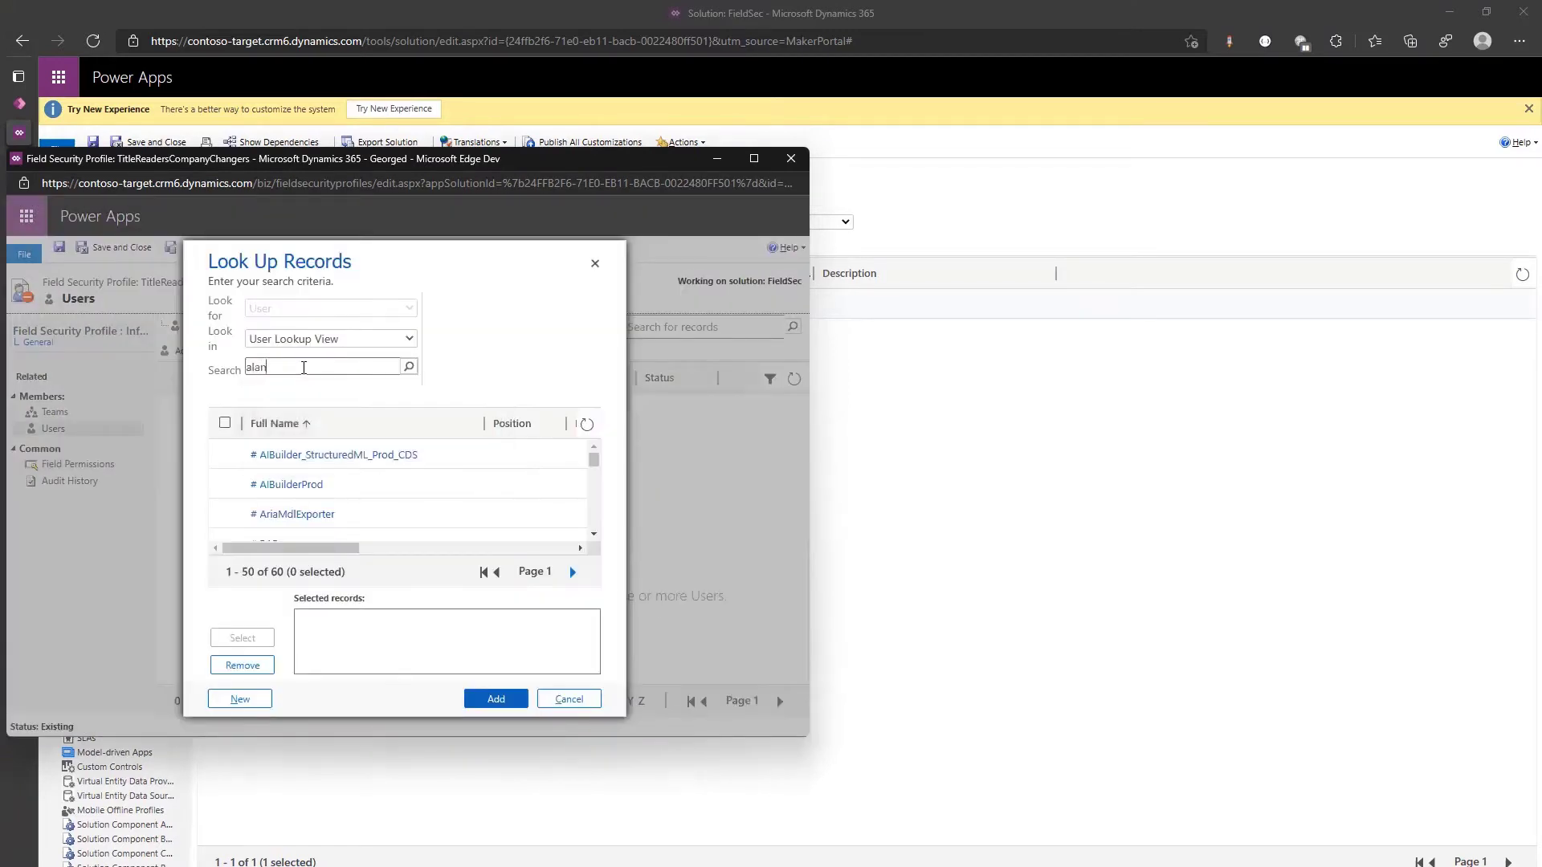
{"action": "key", "text": "Return"}
{"action": "left_click", "coordinate": [461, 456]}
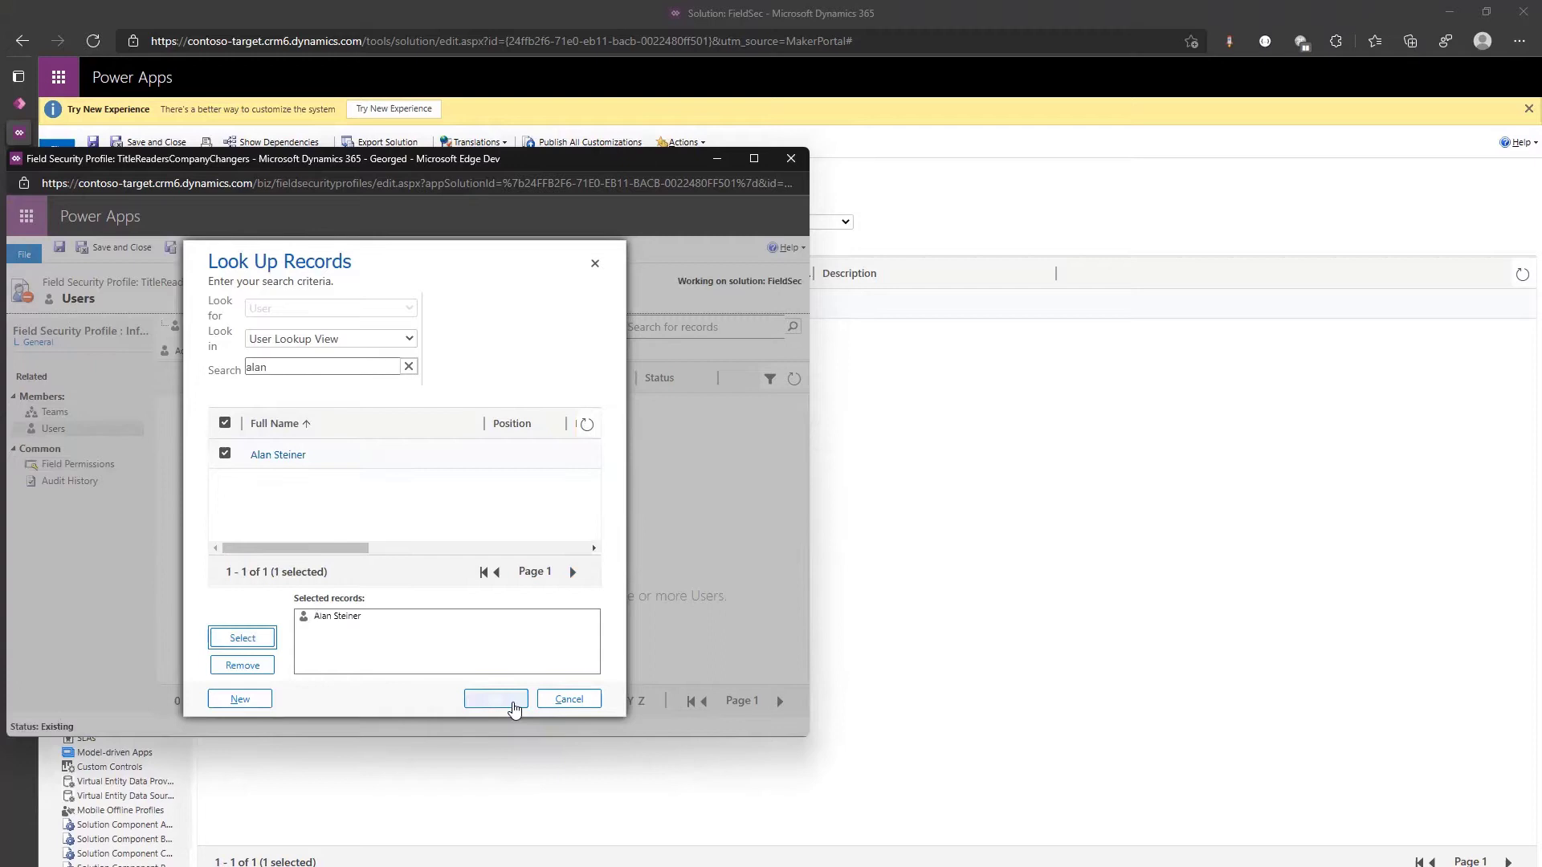
{"action": "left_click", "coordinate": [497, 701]}
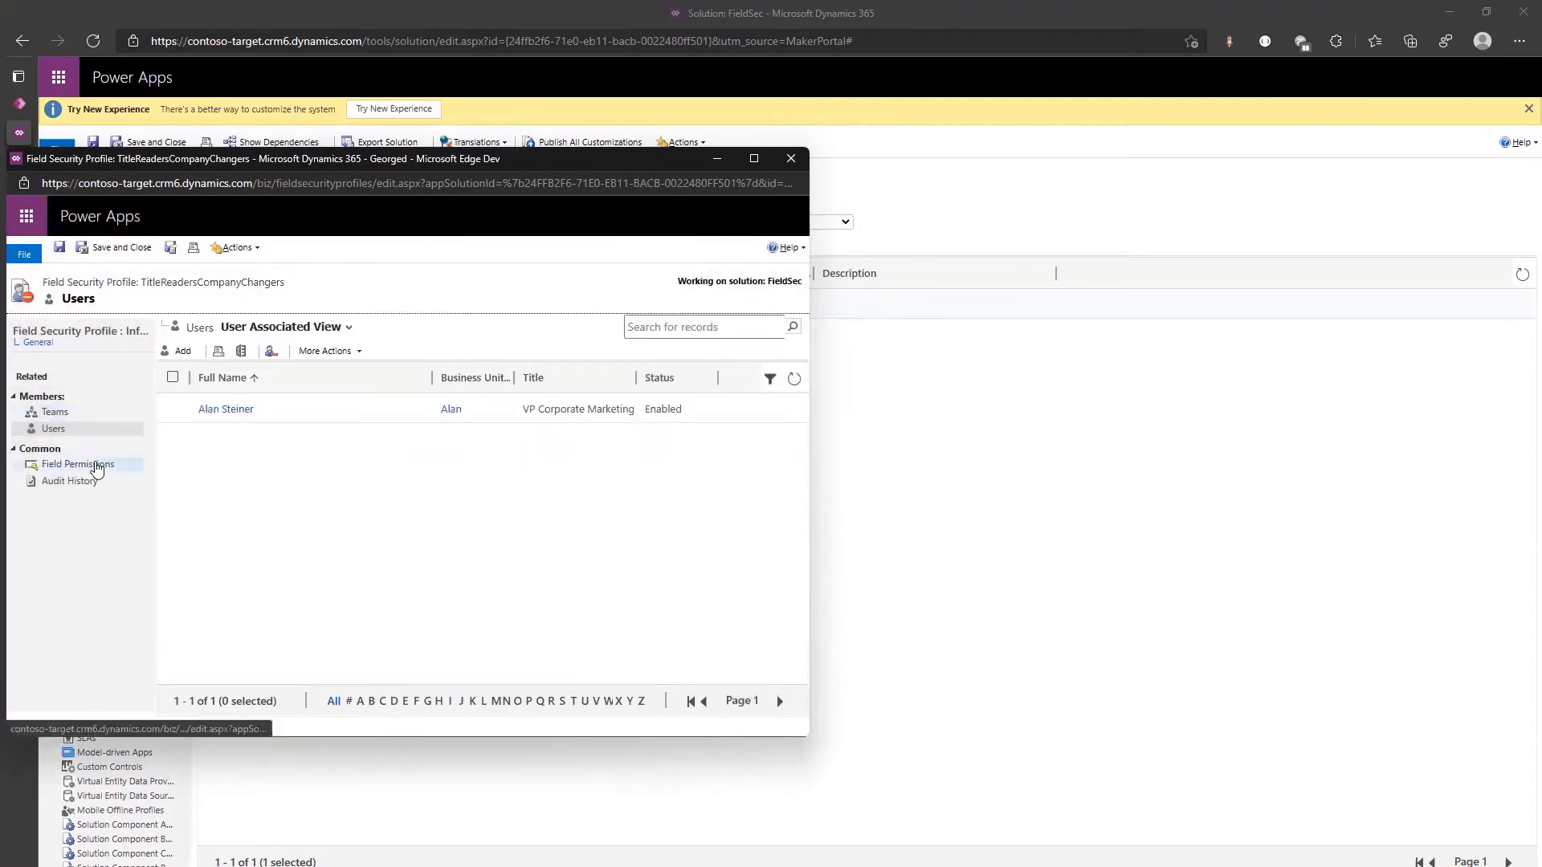
Review the jobtitle field permissions, keep Allow Update at No, and cancel without changes
{"action": "left_click", "coordinate": [97, 465]}
{"action": "left_click", "coordinate": [420, 387]}
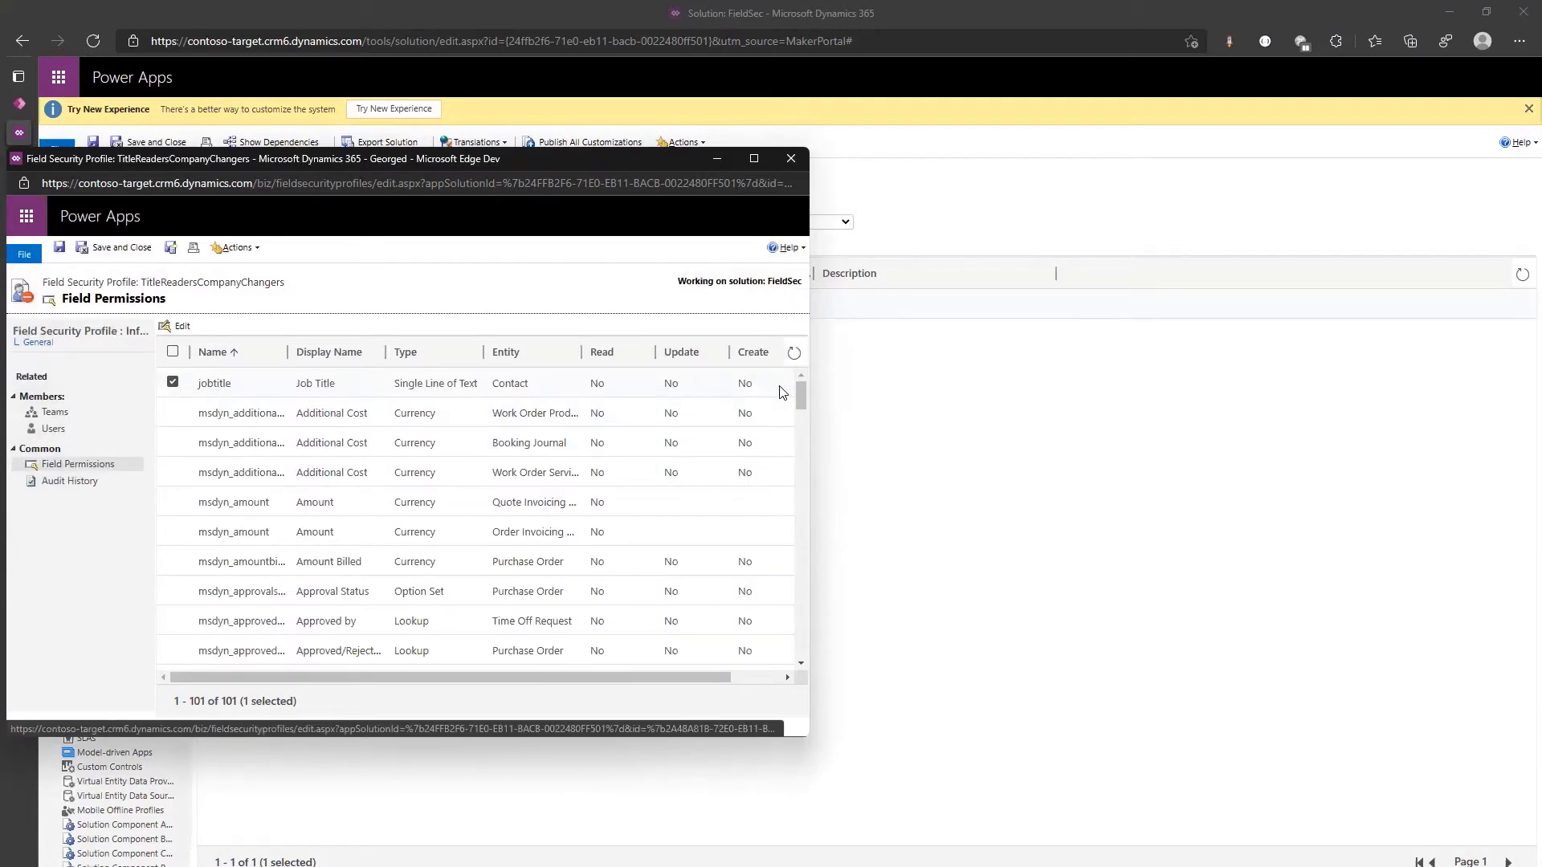
{"action": "left_click_drag", "start_coordinate": [446, 159], "coordinate": [574, 154]}
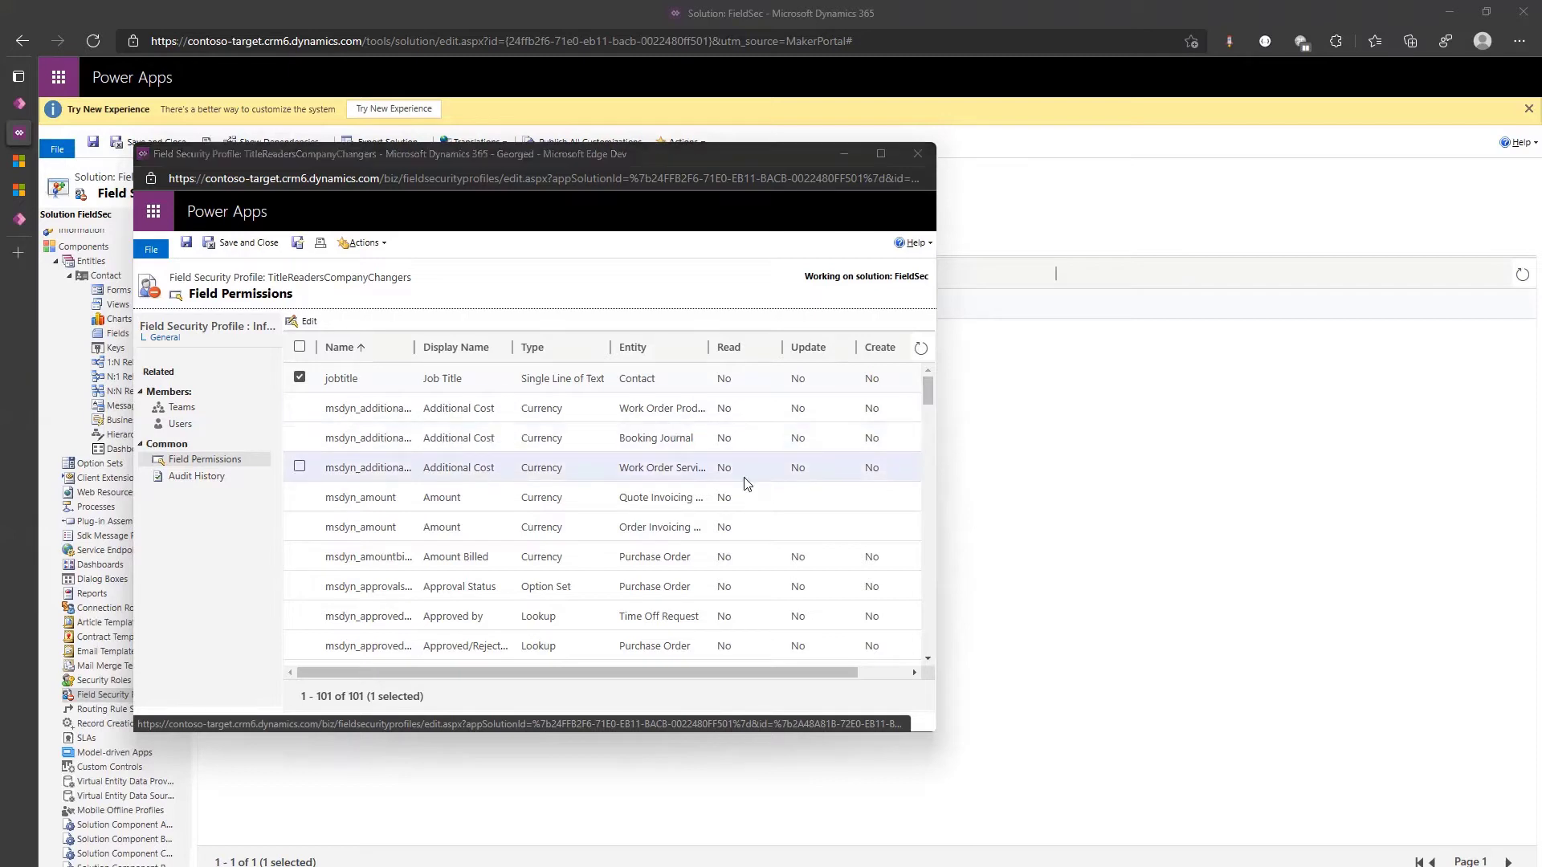
{"action": "double_click", "coordinate": [358, 382]}
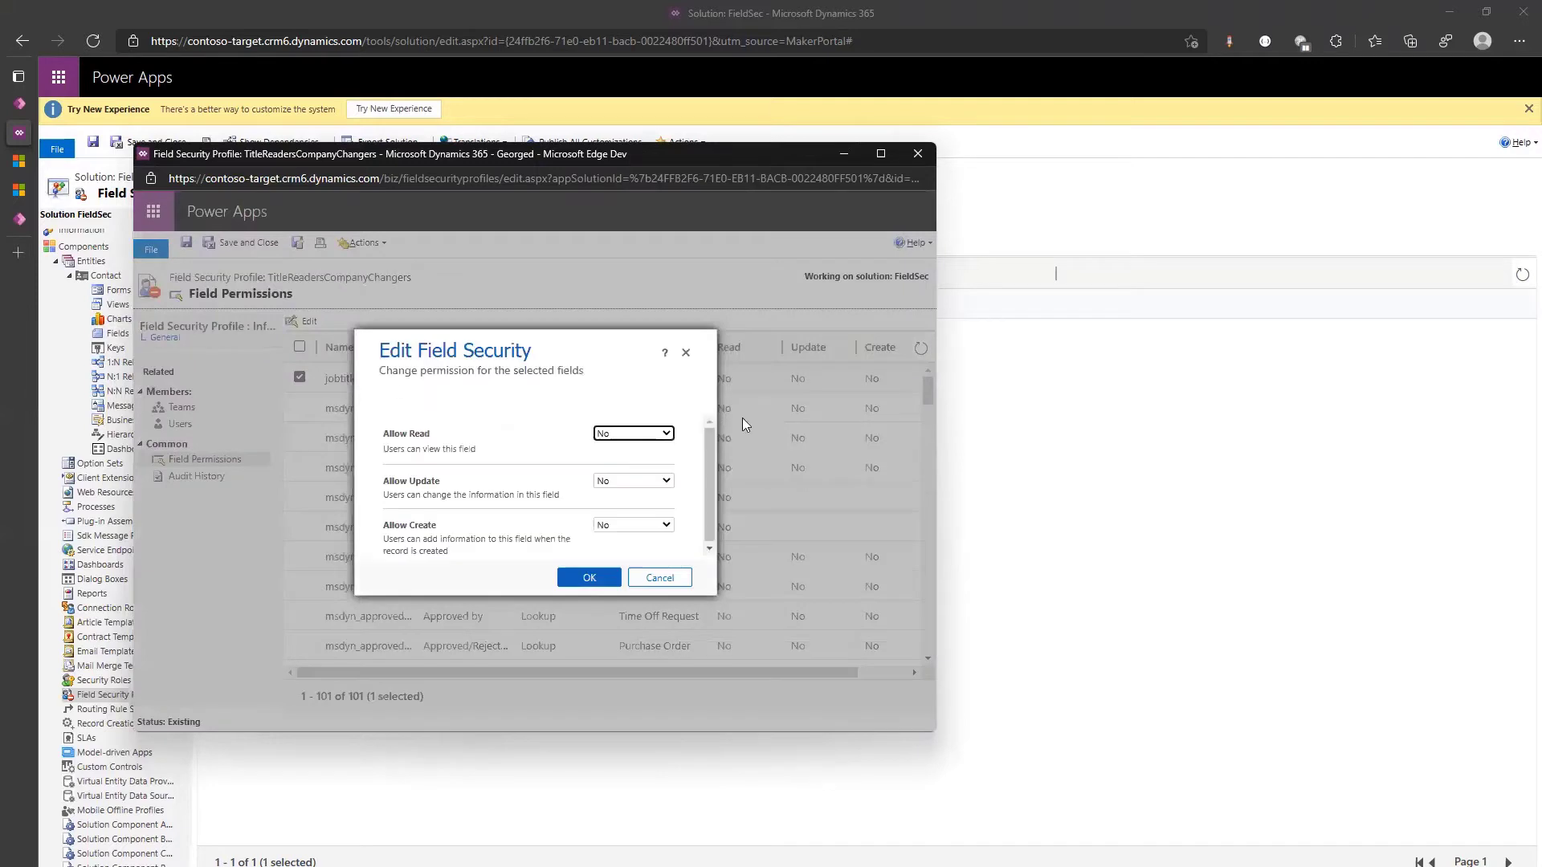
{"action": "left_click", "coordinate": [625, 480]}
{"action": "left_click", "coordinate": [627, 484]}
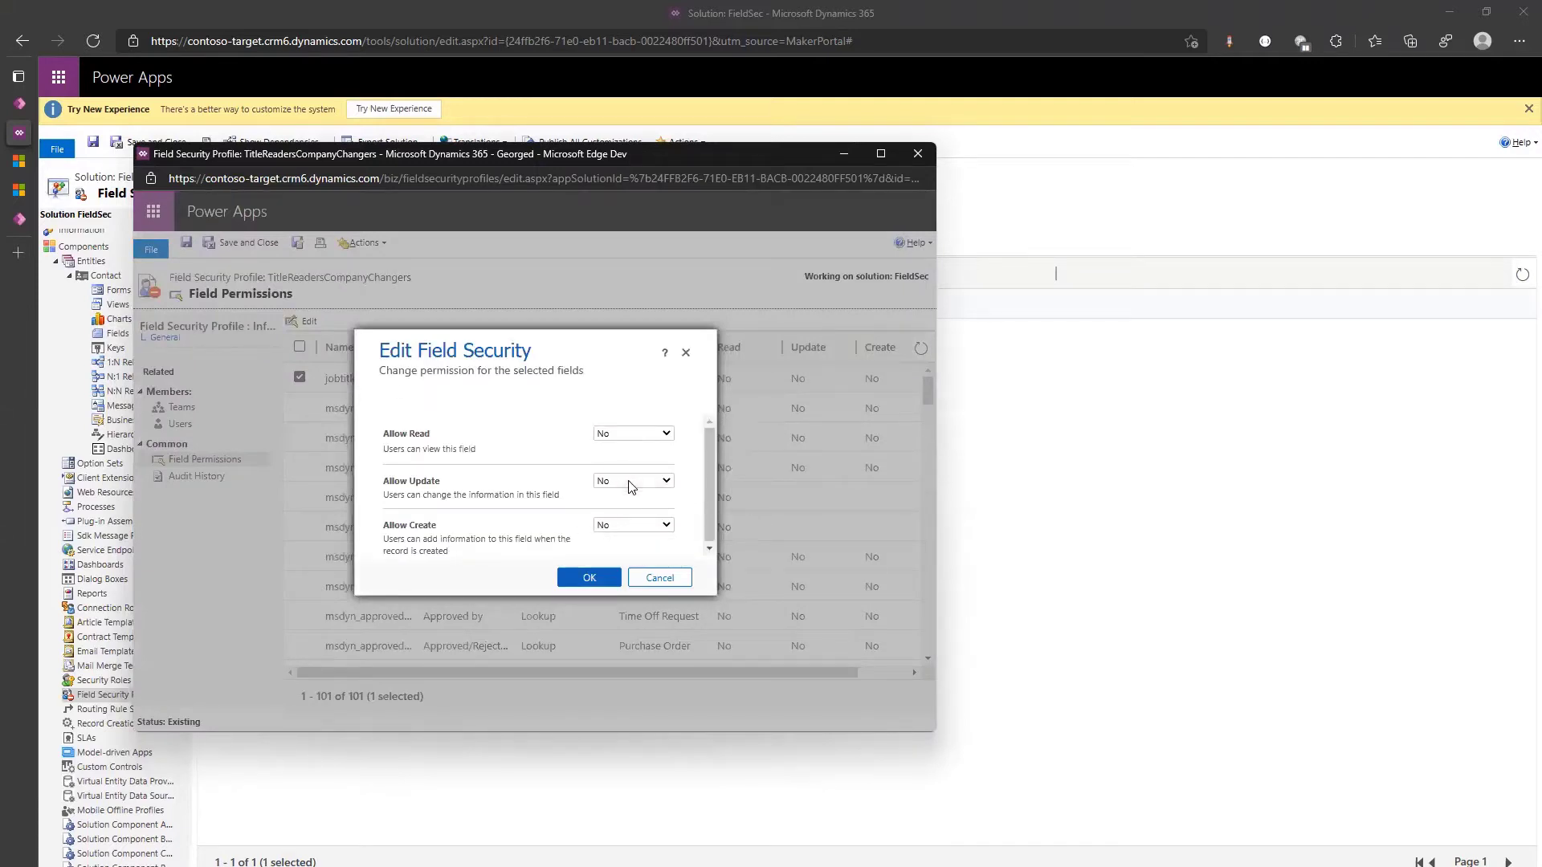
{"action": "left_click", "coordinate": [660, 578]}
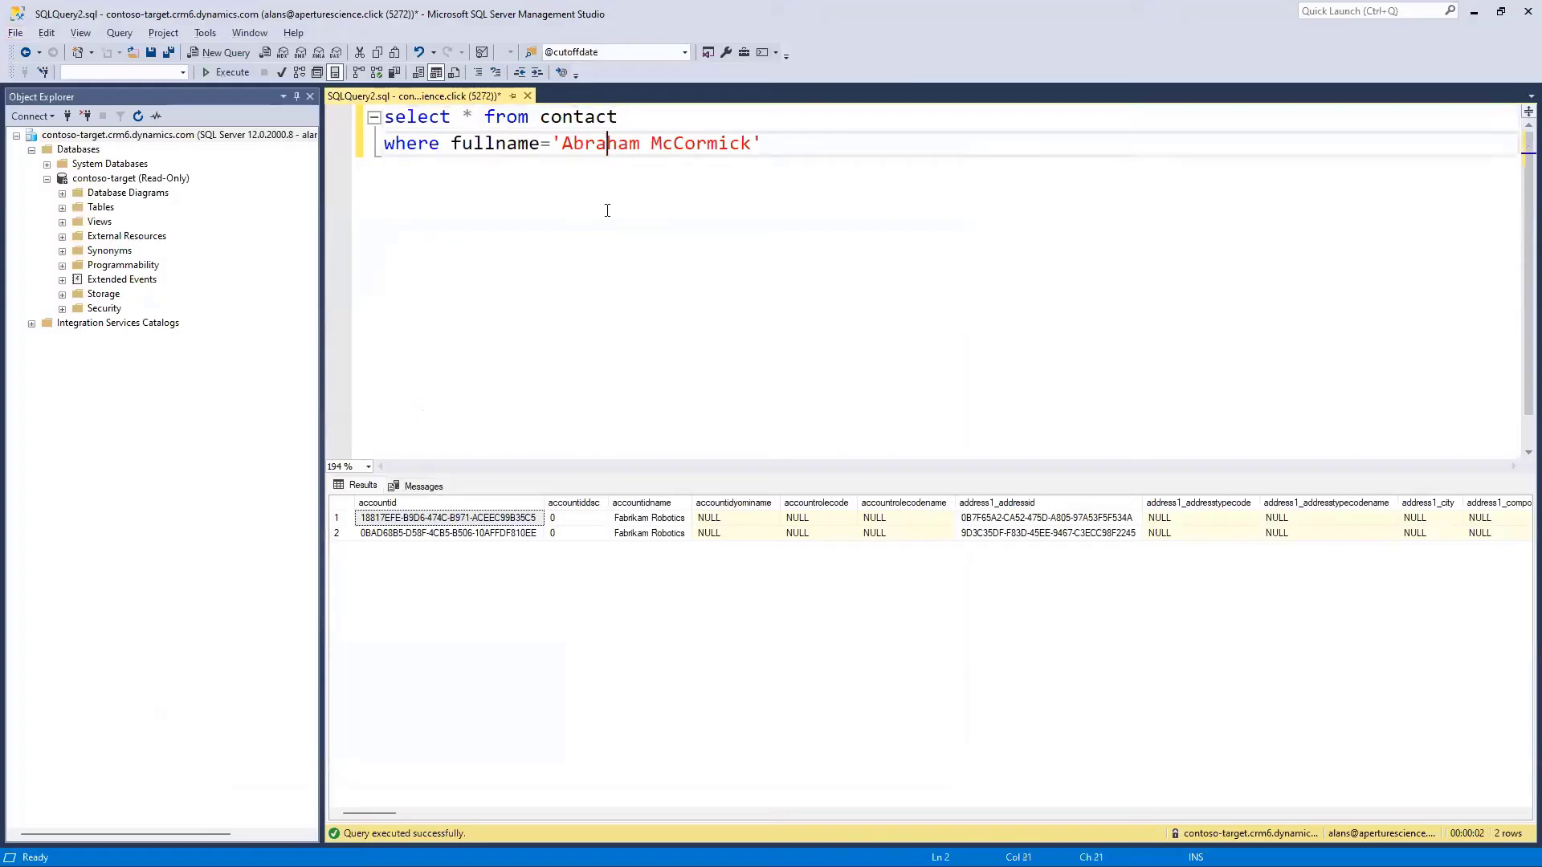
Allow read on the jobtitle field and check that the query returns CEO
{"action": "double_click", "coordinate": [467, 119]}
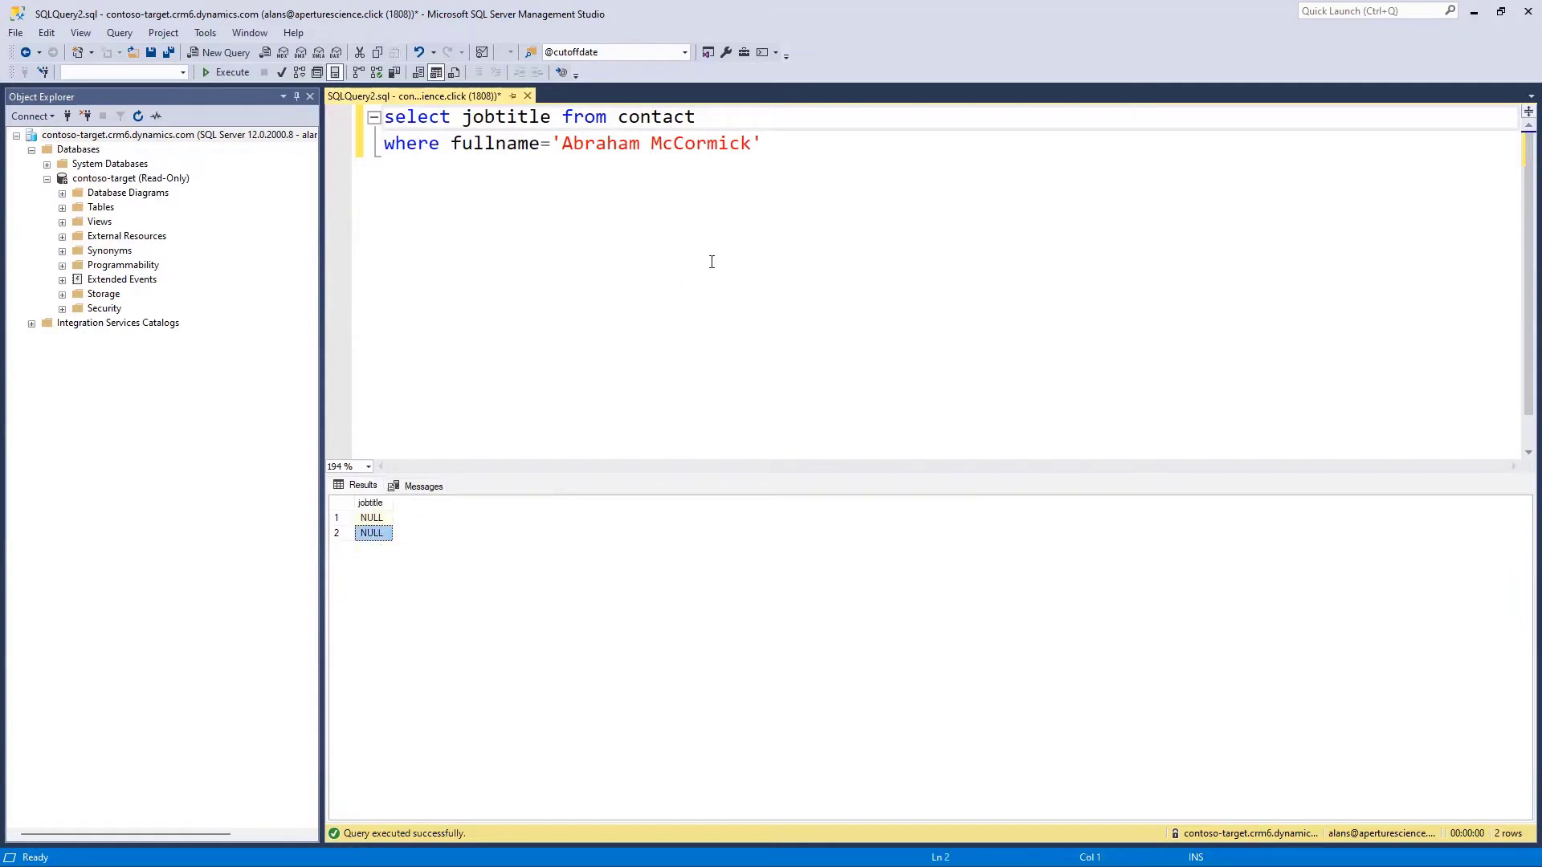
{"action": "key", "text": "alt+Tab"}
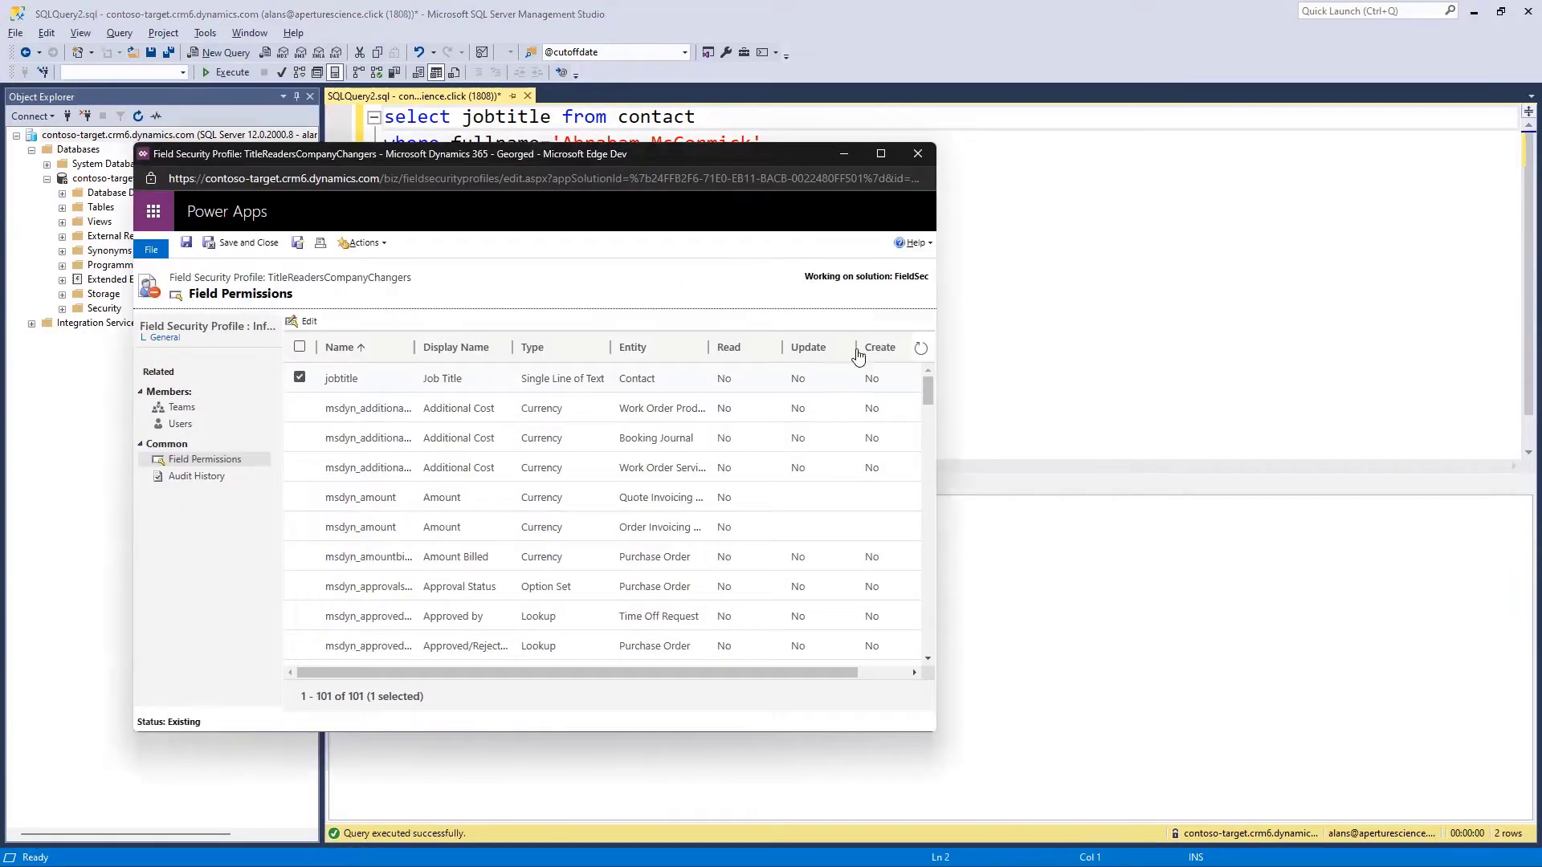
{"action": "double_click", "coordinate": [499, 383]}
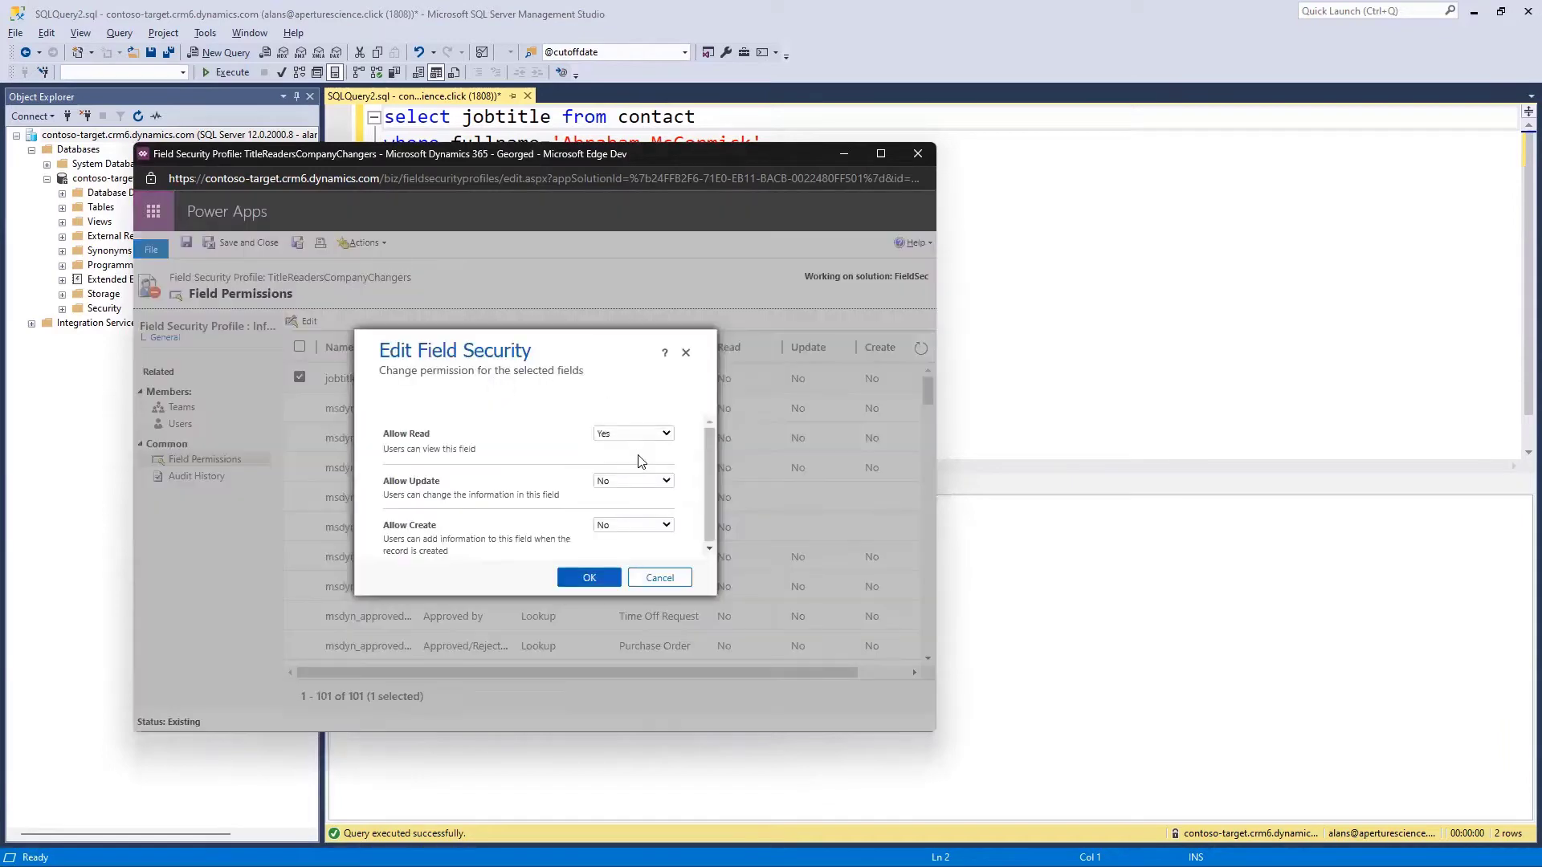
{"action": "left_click", "coordinate": [588, 578]}
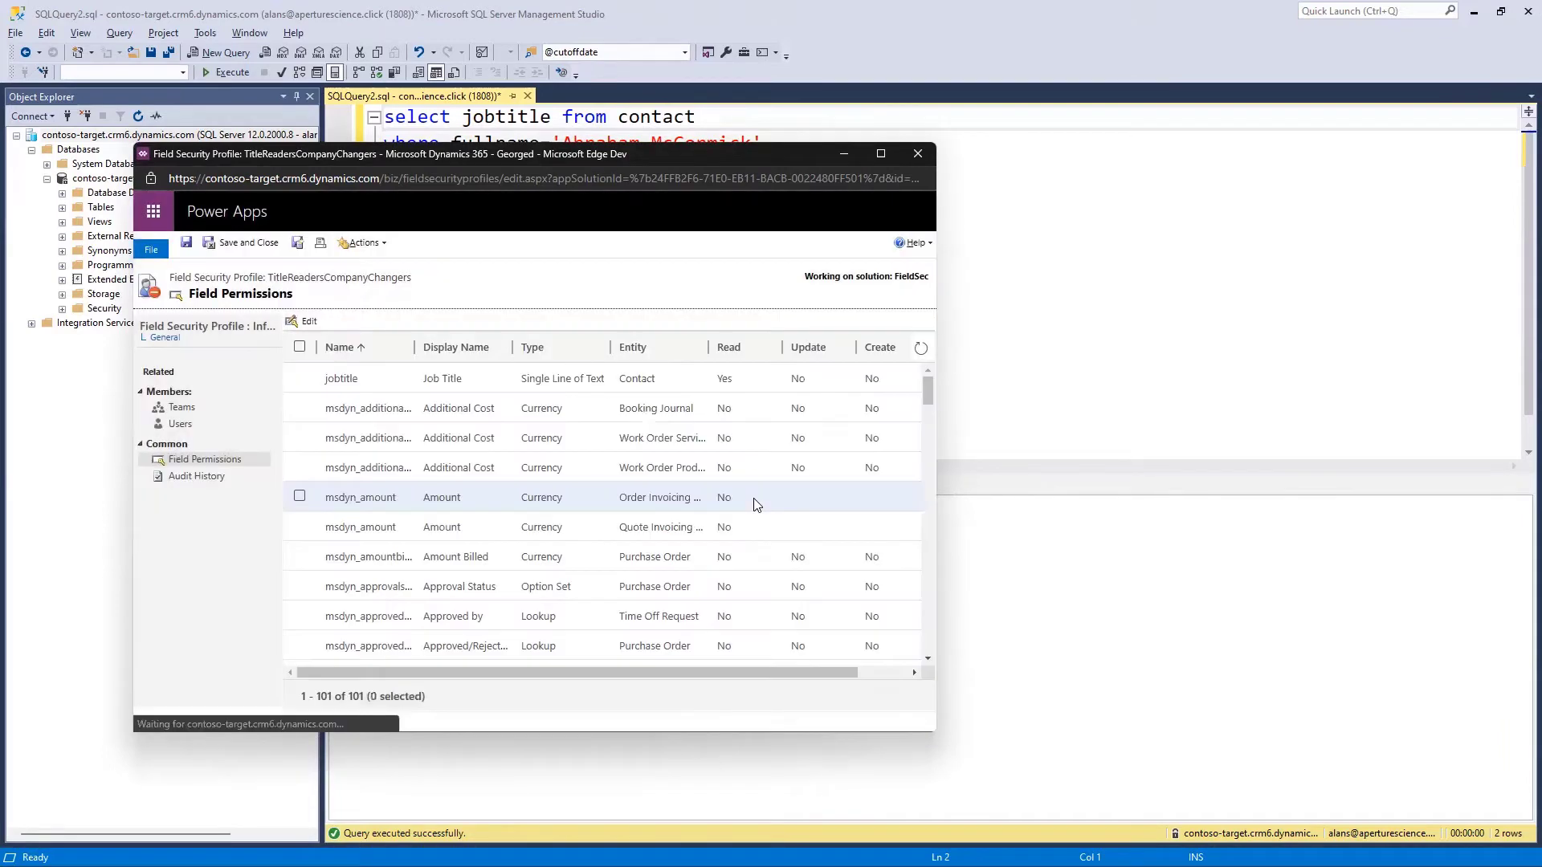
{"action": "key", "text": "alt+Tab"}
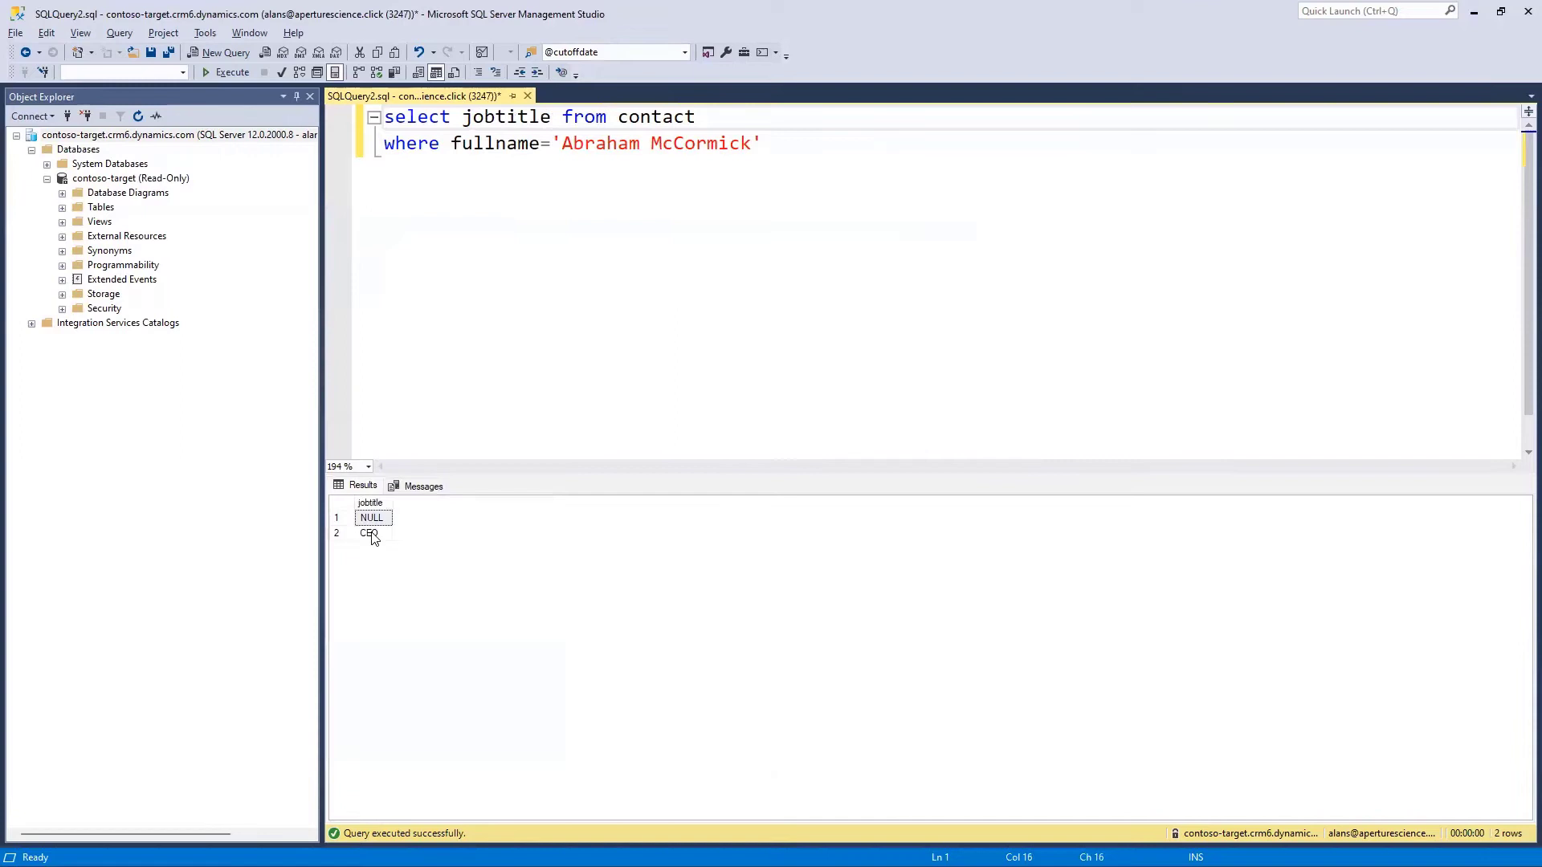
{"action": "left_click", "coordinate": [369, 534]}
Set jobtitle Allow Read back to No and rerun the query with F5
{"action": "key", "text": "alt+Tab"}
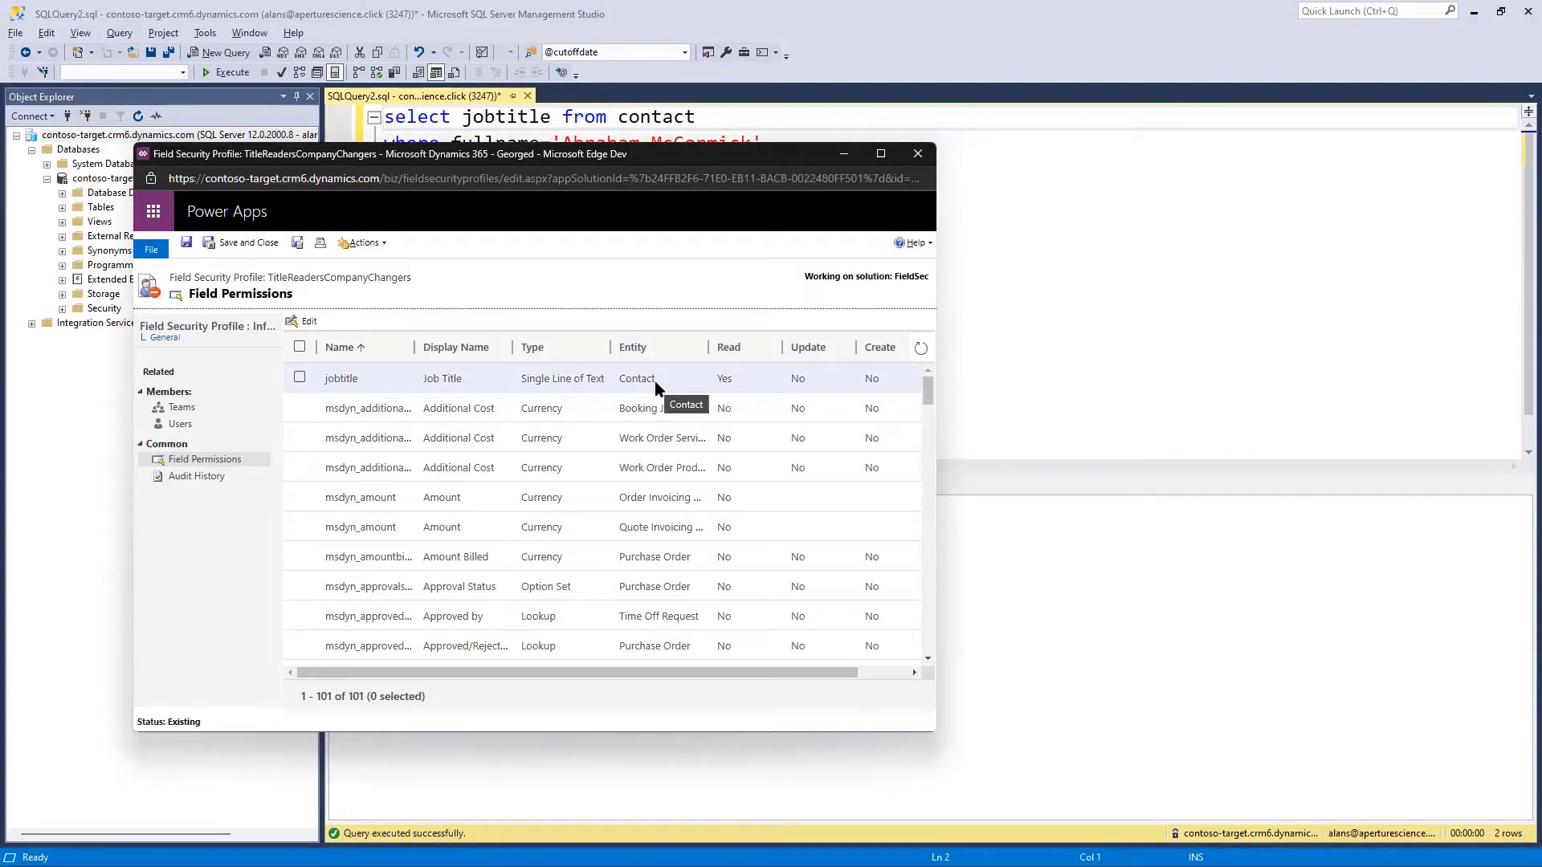
{"action": "double_click", "coordinate": [653, 381]}
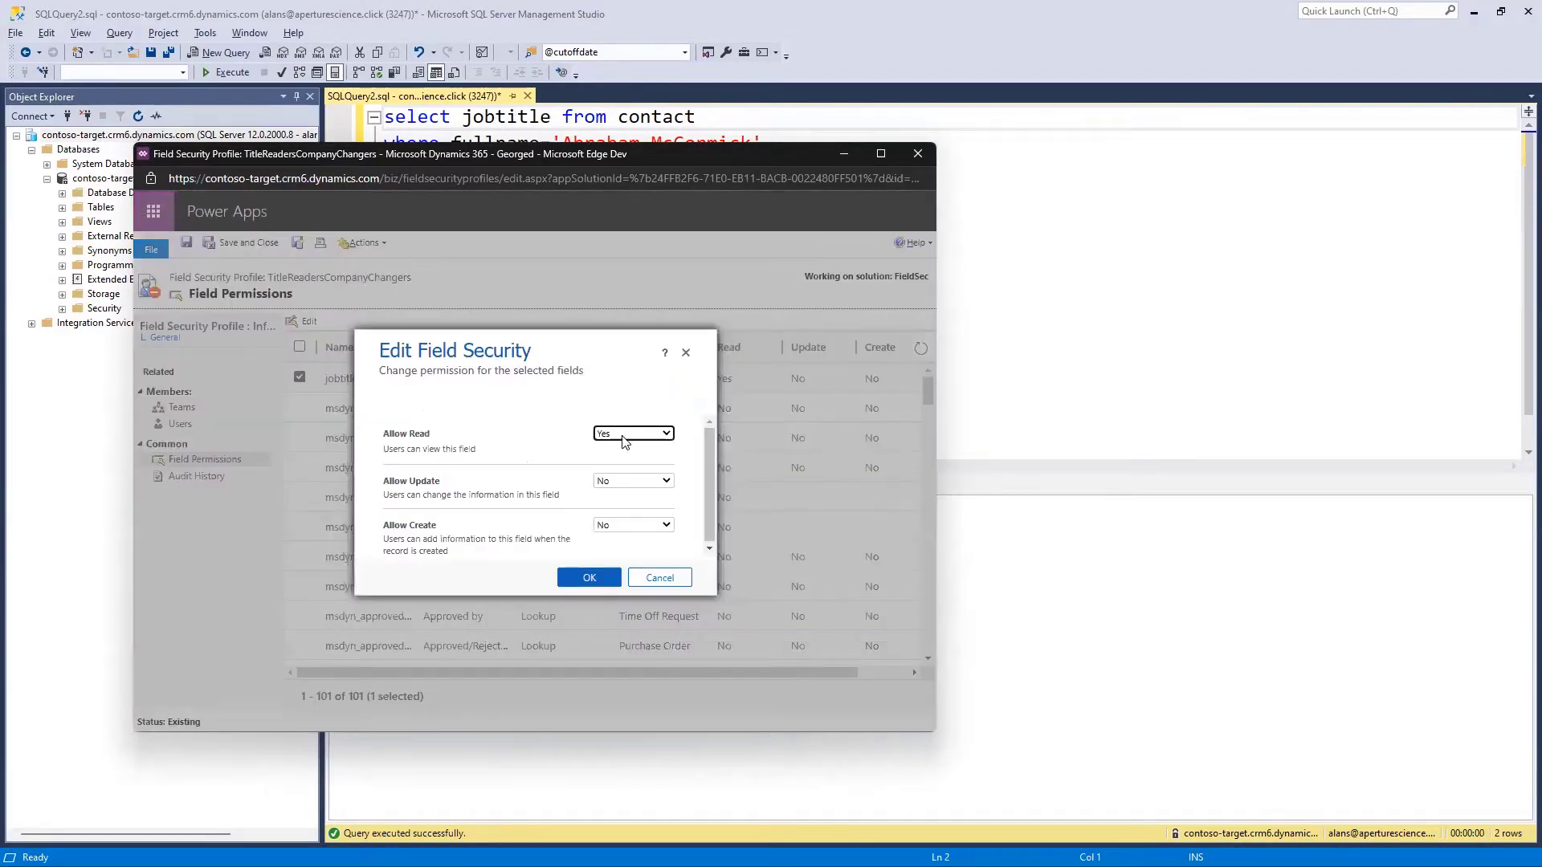
{"action": "left_click", "coordinate": [632, 433]}
{"action": "left_click", "coordinate": [620, 459]}
{"action": "left_click", "coordinate": [593, 585]}
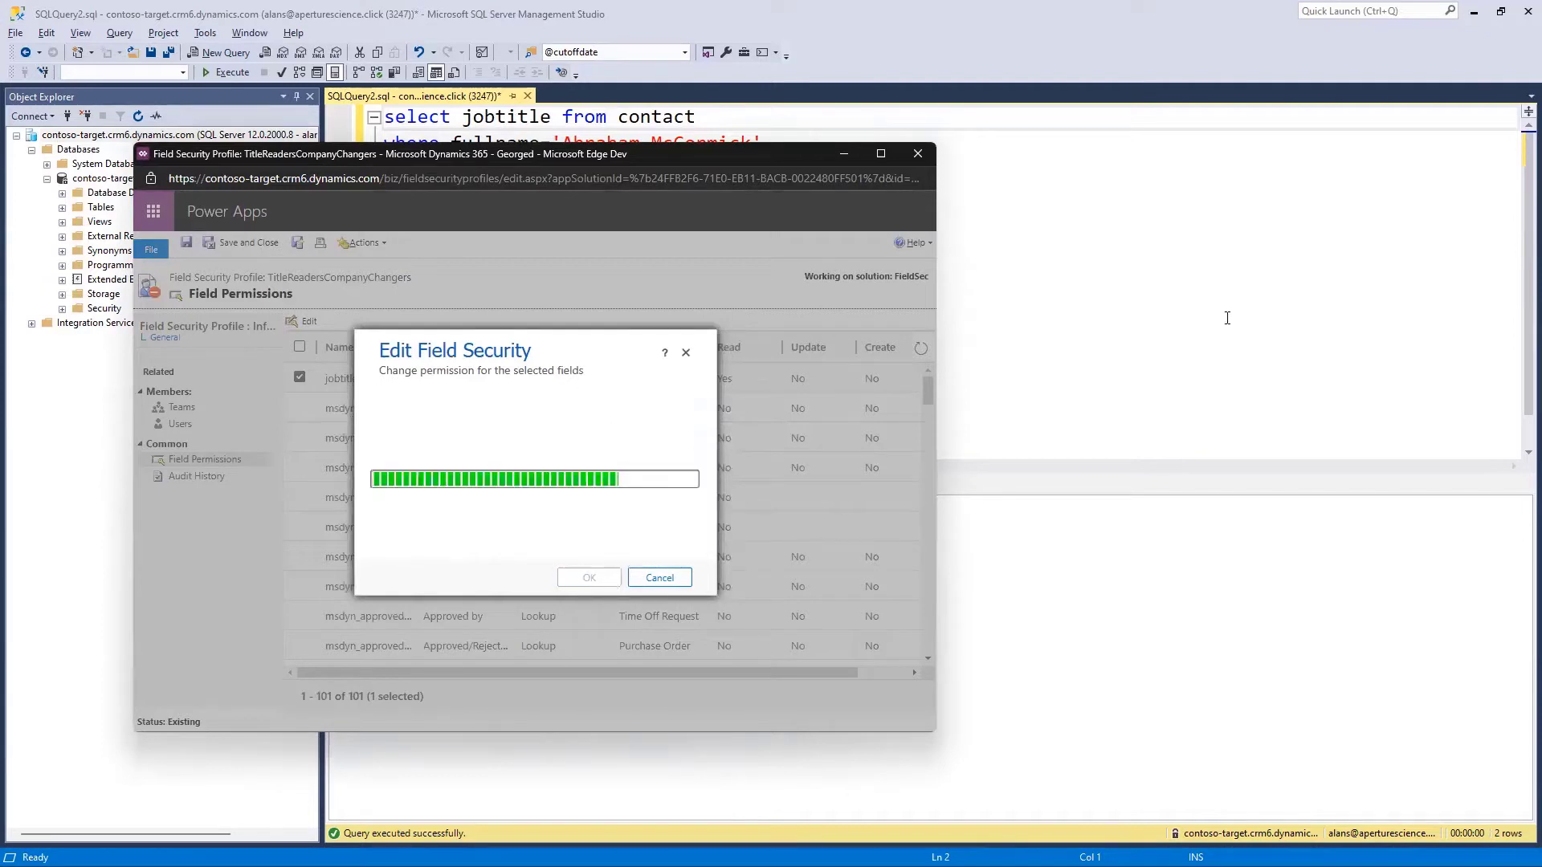
{"action": "left_click", "coordinate": [1134, 270]}
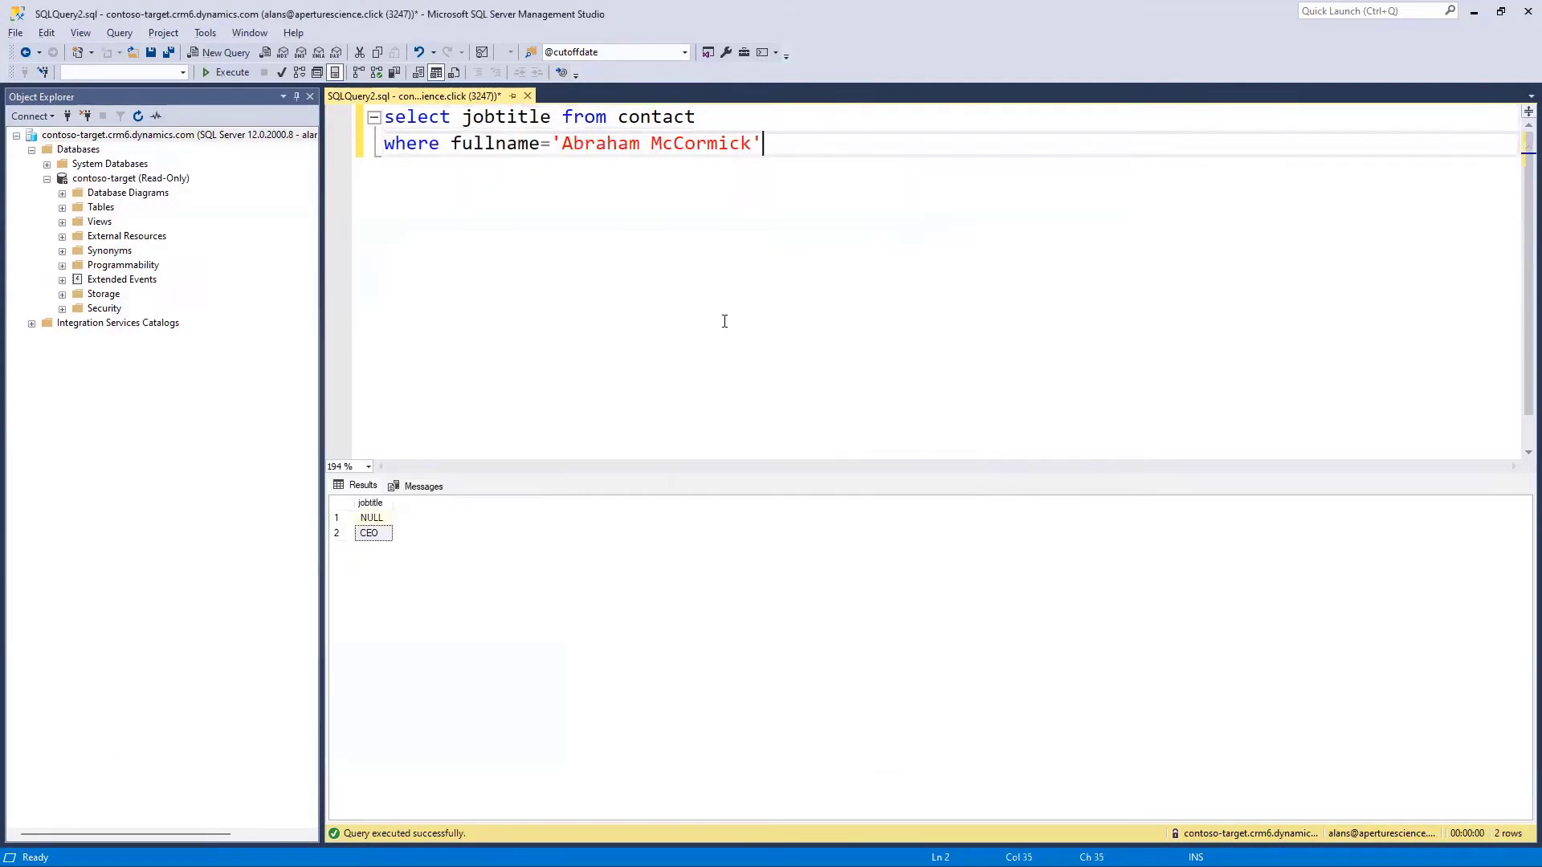
{"action": "key", "text": "F5"}
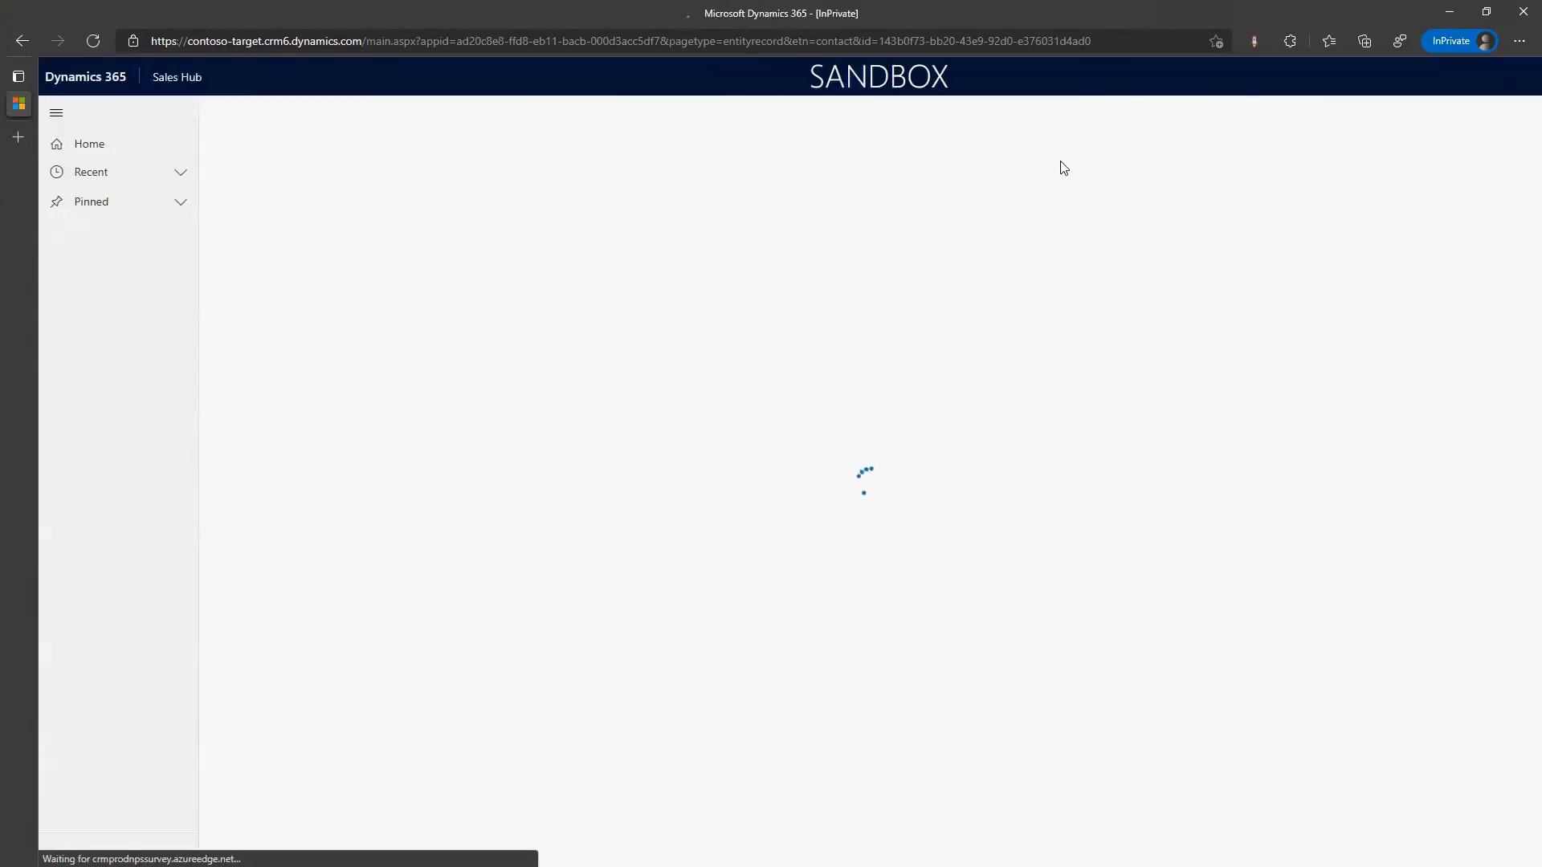
Turn on Level up's God Mode to unhide fields, then highlight the masked Job Title value
{"action": "left_click", "coordinate": [1254, 42]}
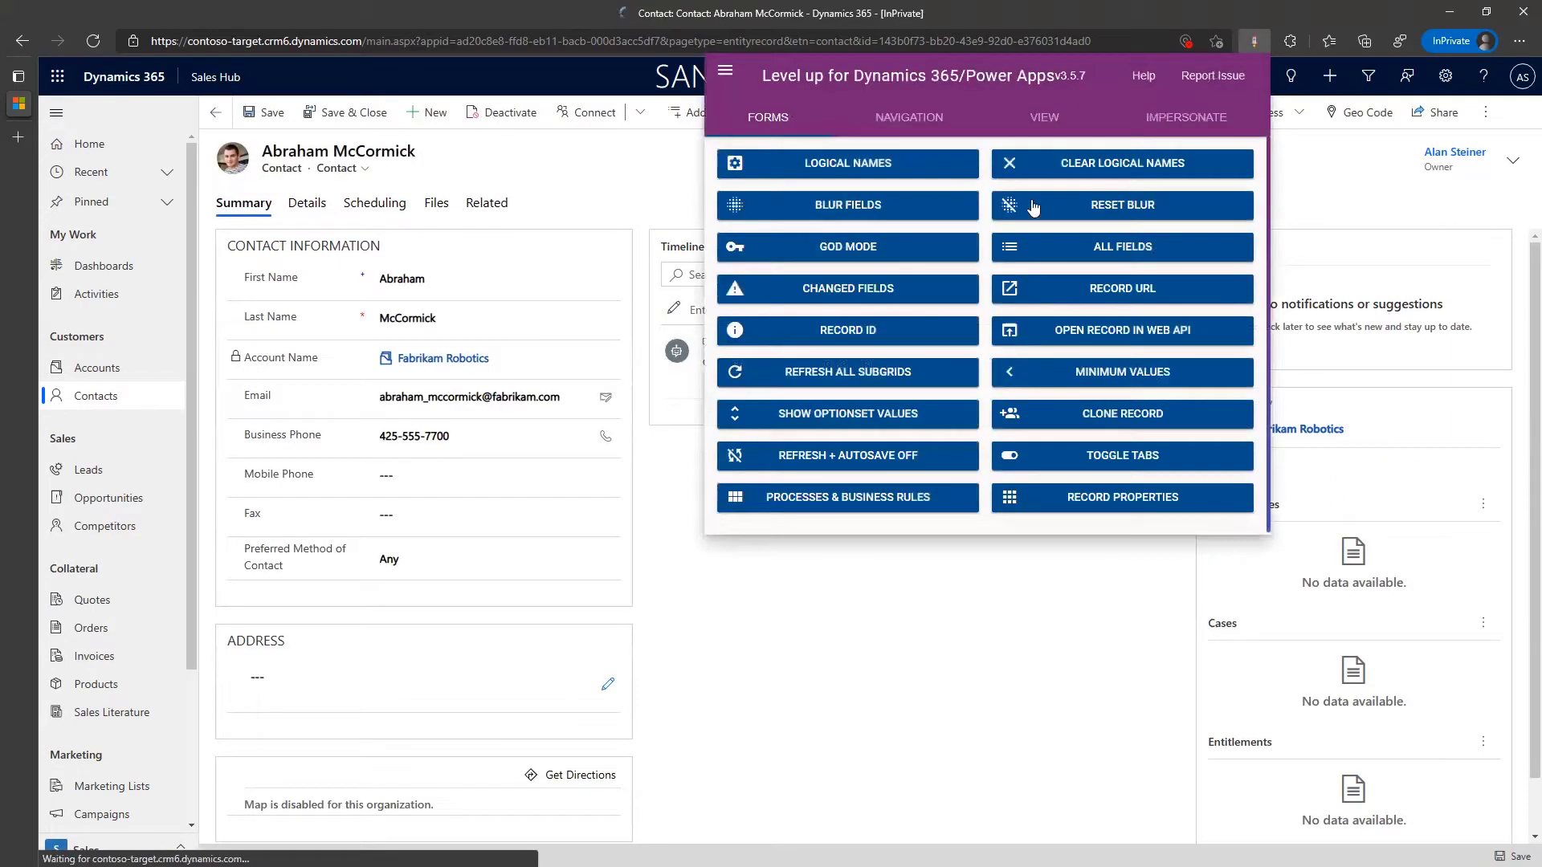
{"action": "left_click", "coordinate": [868, 251]}
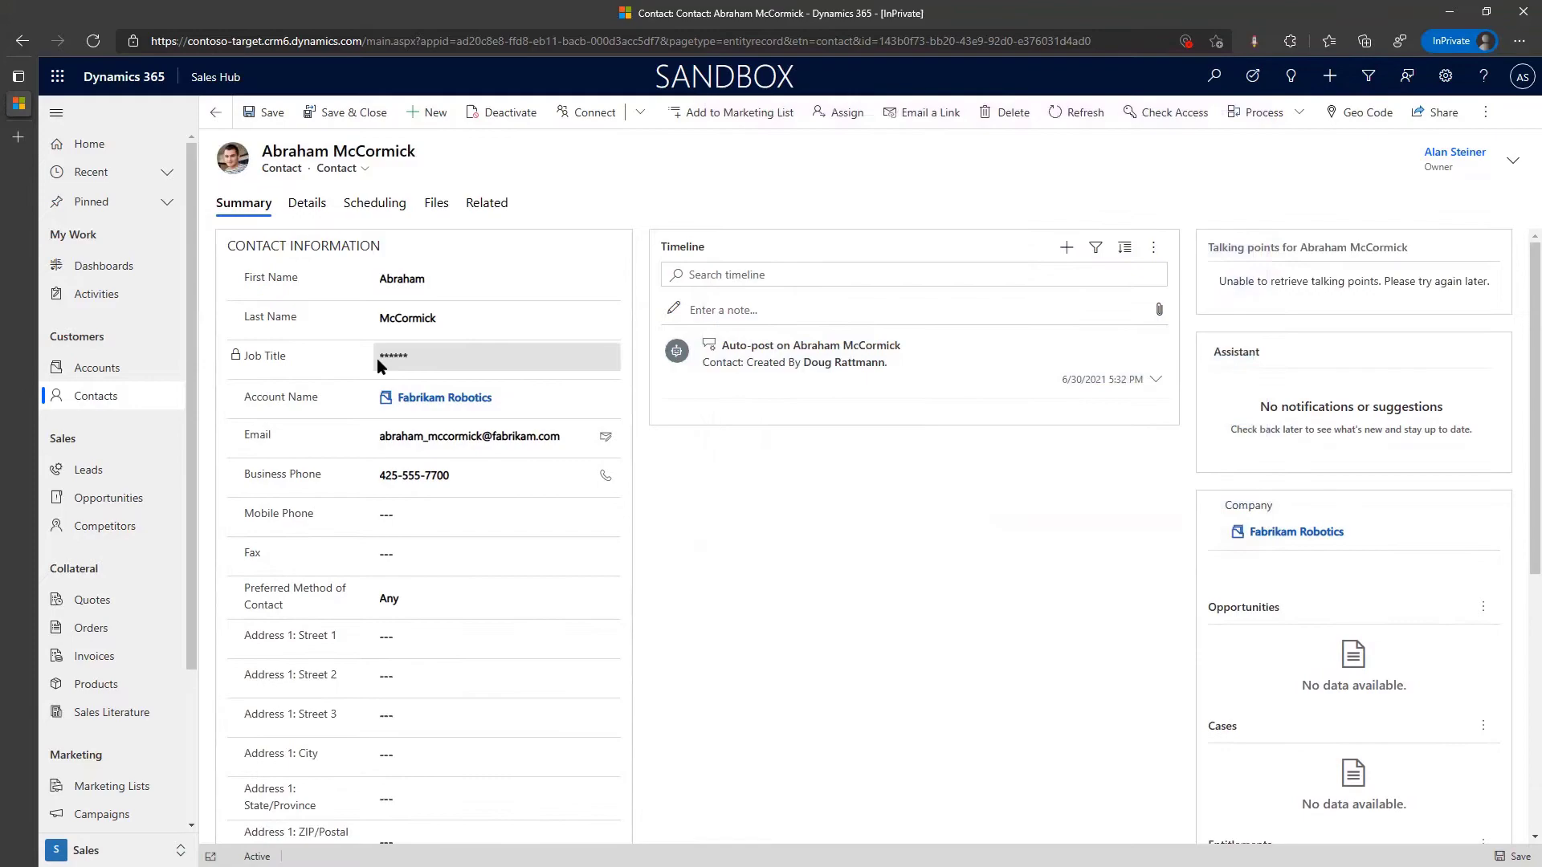
{"action": "left_click", "coordinate": [430, 366]}
{"action": "left_click_drag", "start_coordinate": [422, 359], "coordinate": [330, 363]}
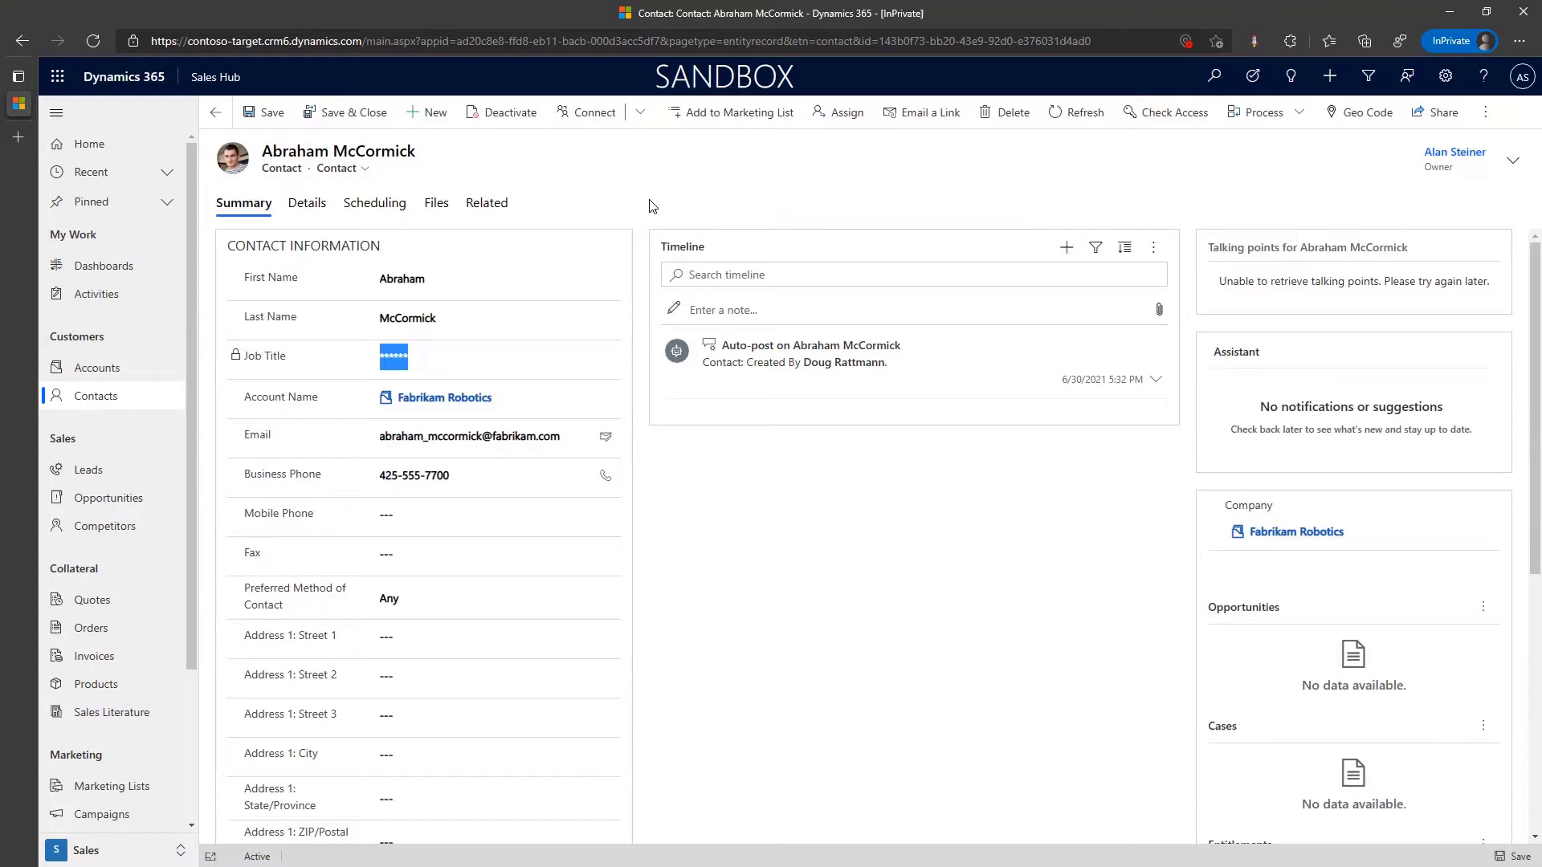
Close the profile window, collapse Entities, and show the FieldSec solution's Processes list
{"action": "key", "text": "alt+Tab"}
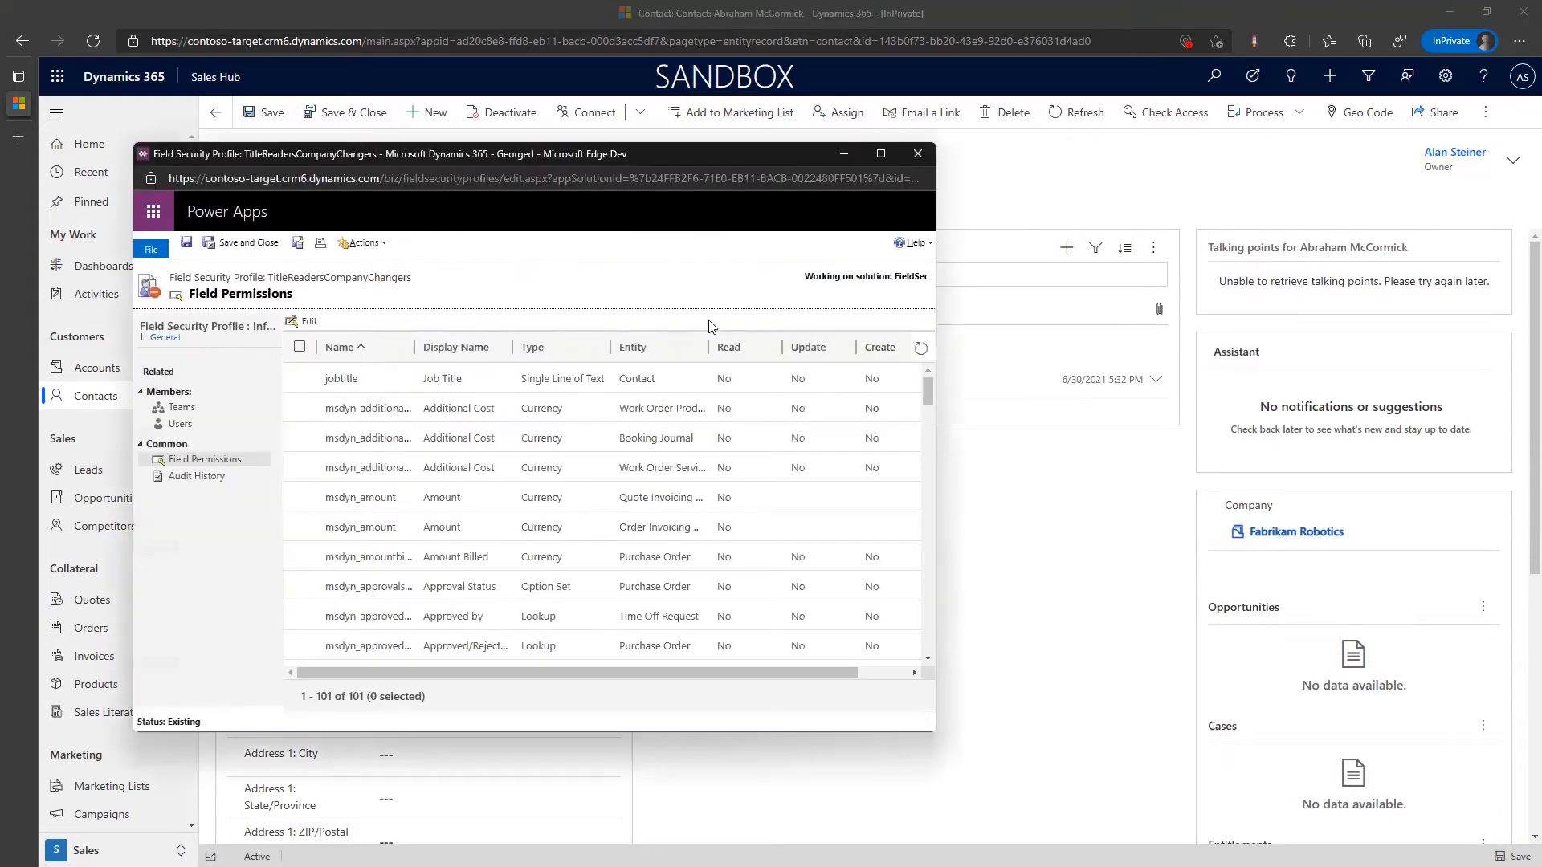
{"action": "left_click", "coordinate": [918, 157]}
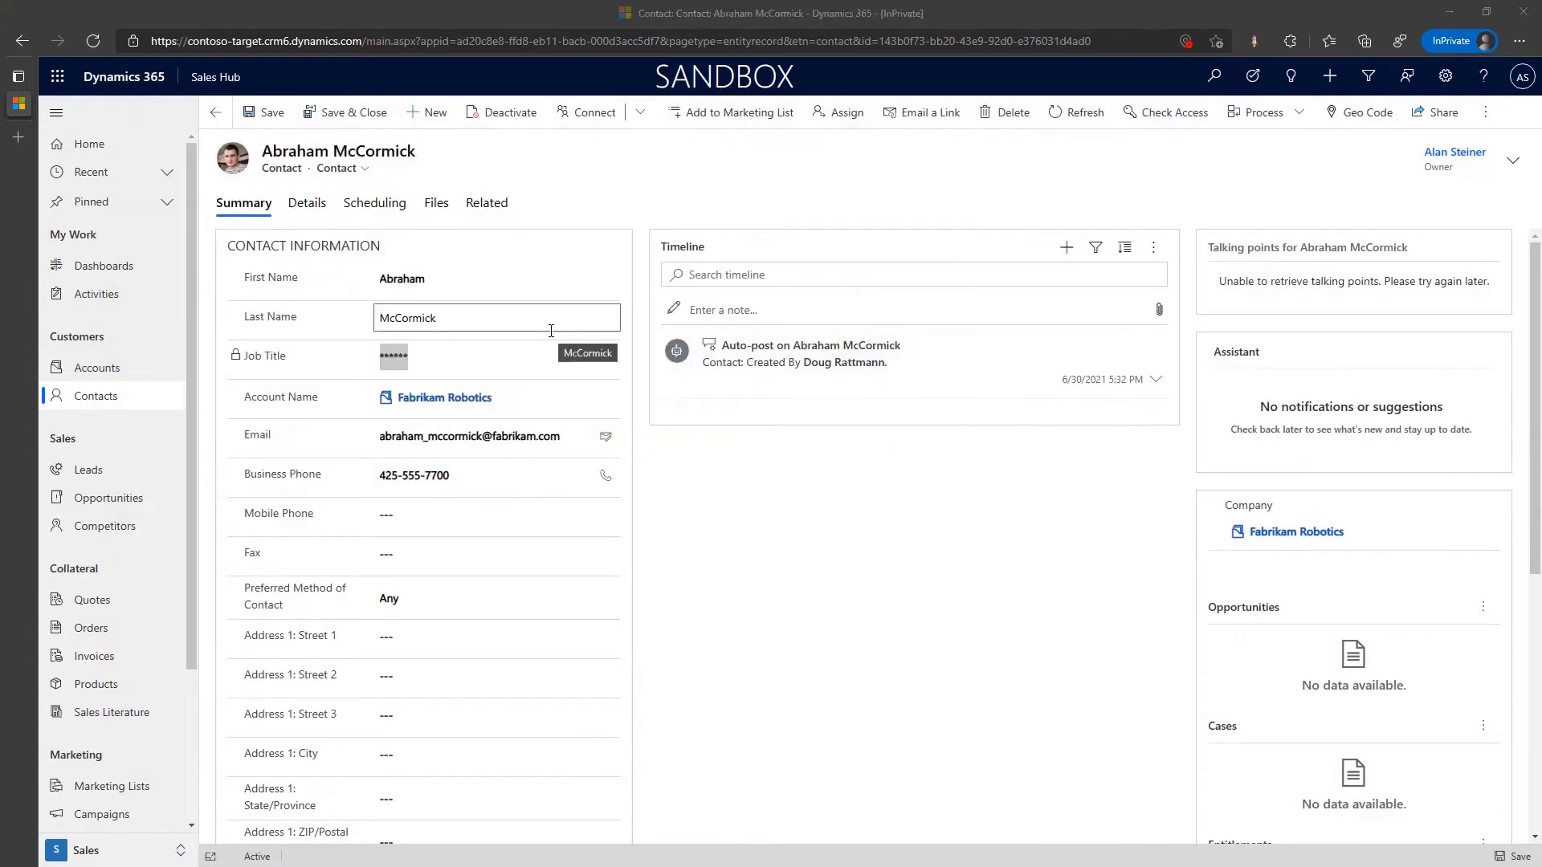
{"action": "key", "text": "alt+Tab"}
{"action": "scroll", "coordinate": [125, 643], "scroll_direction": "down", "scroll_amount": 10}
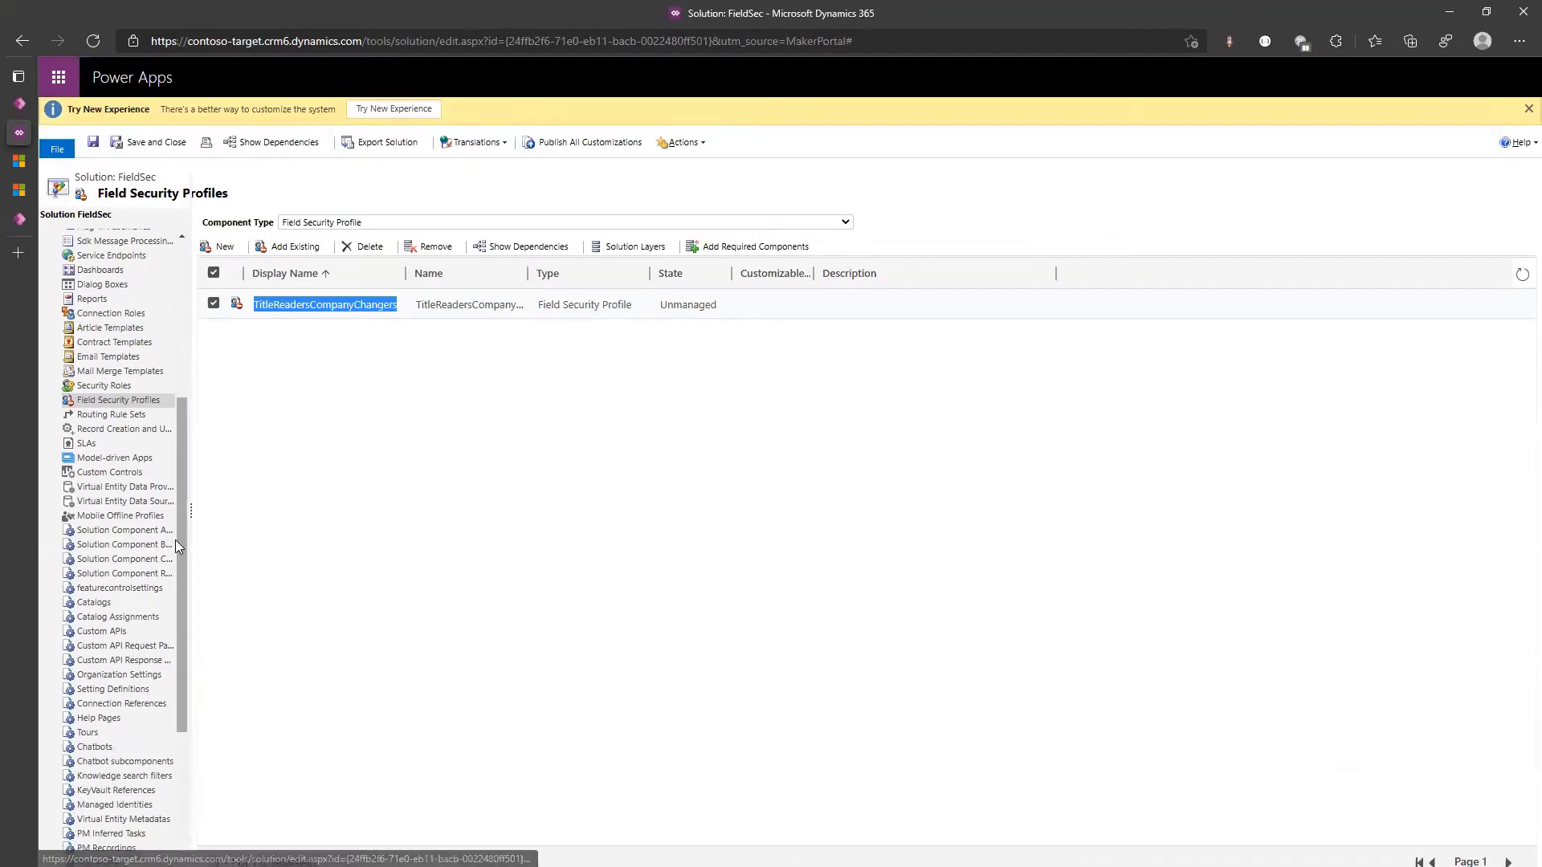
{"action": "scroll", "coordinate": [179, 495], "scroll_direction": "up", "scroll_amount": 5}
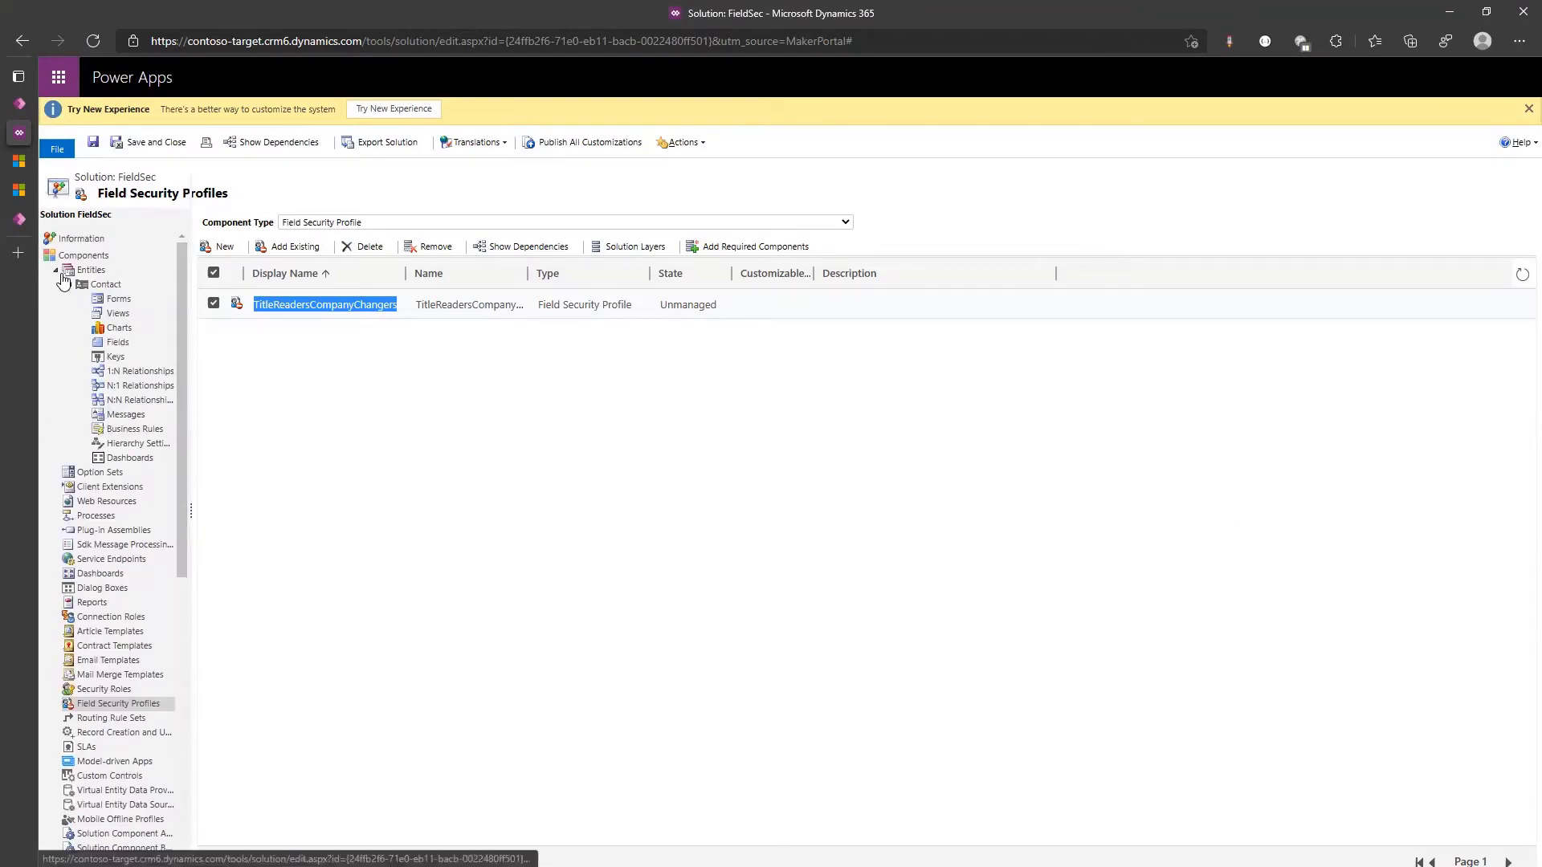
{"action": "left_click", "coordinate": [60, 273]}
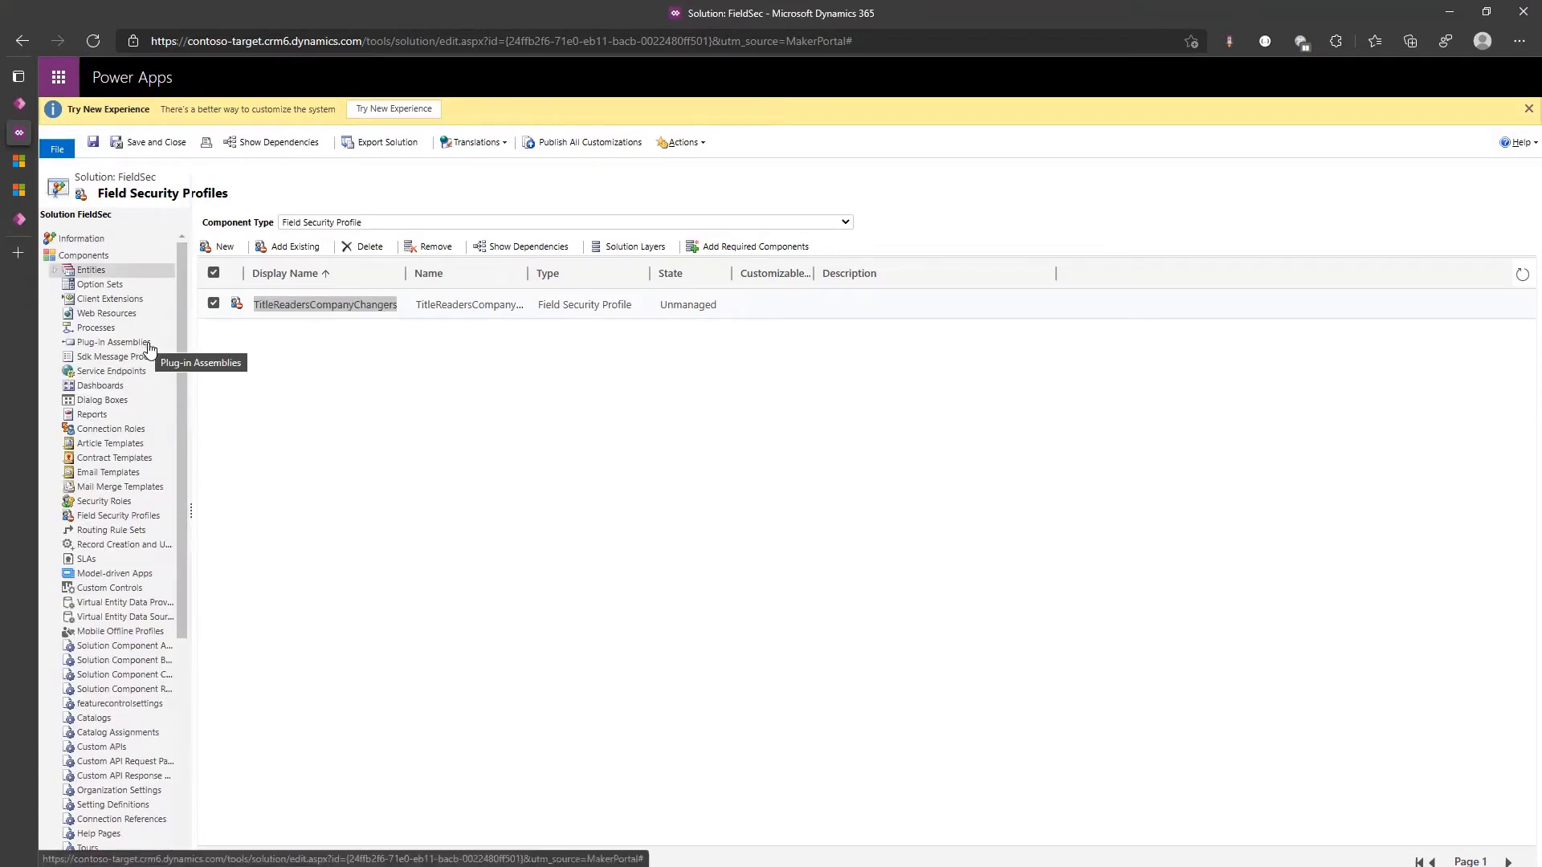
{"action": "left_click", "coordinate": [96, 327]}
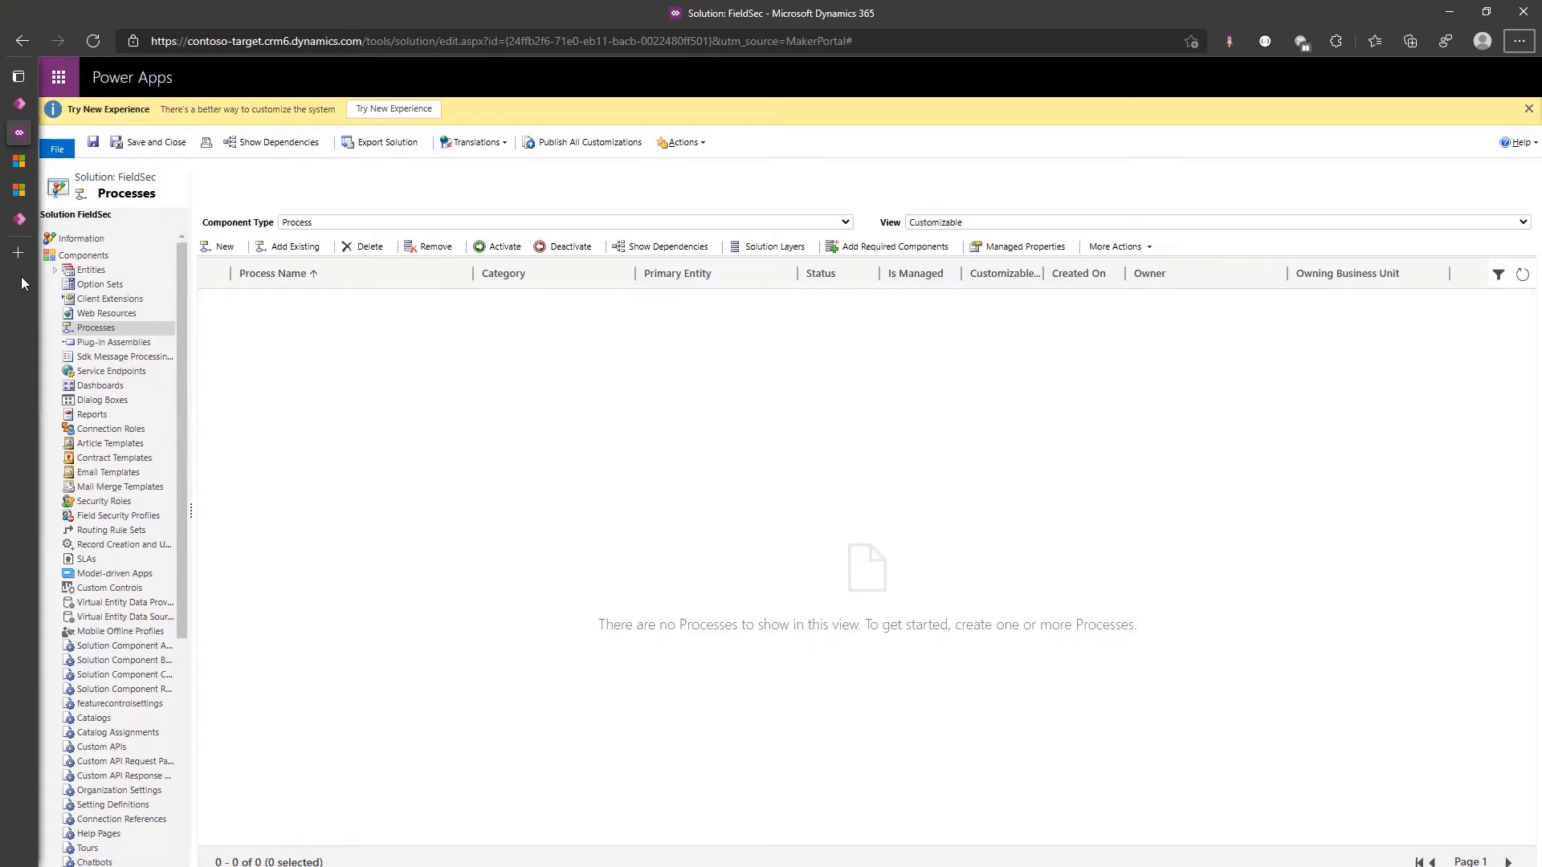
Open the user's security role assignments from the environment's users list
{"action": "mouse_move", "coordinate": [28, 175]}
{"action": "left_click", "coordinate": [48, 104]}
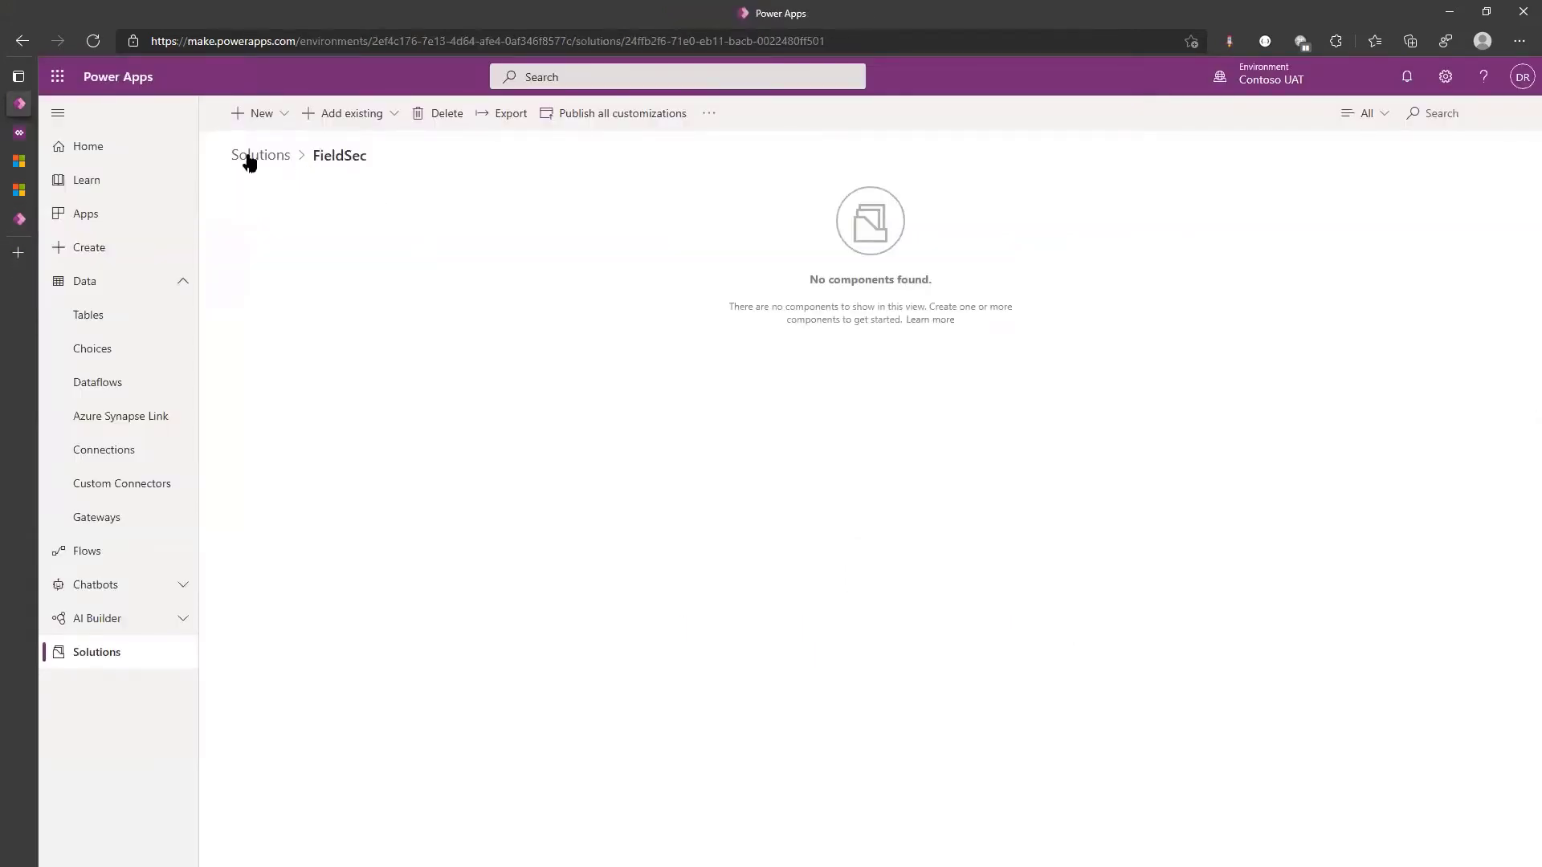
{"action": "left_click", "coordinate": [71, 188]}
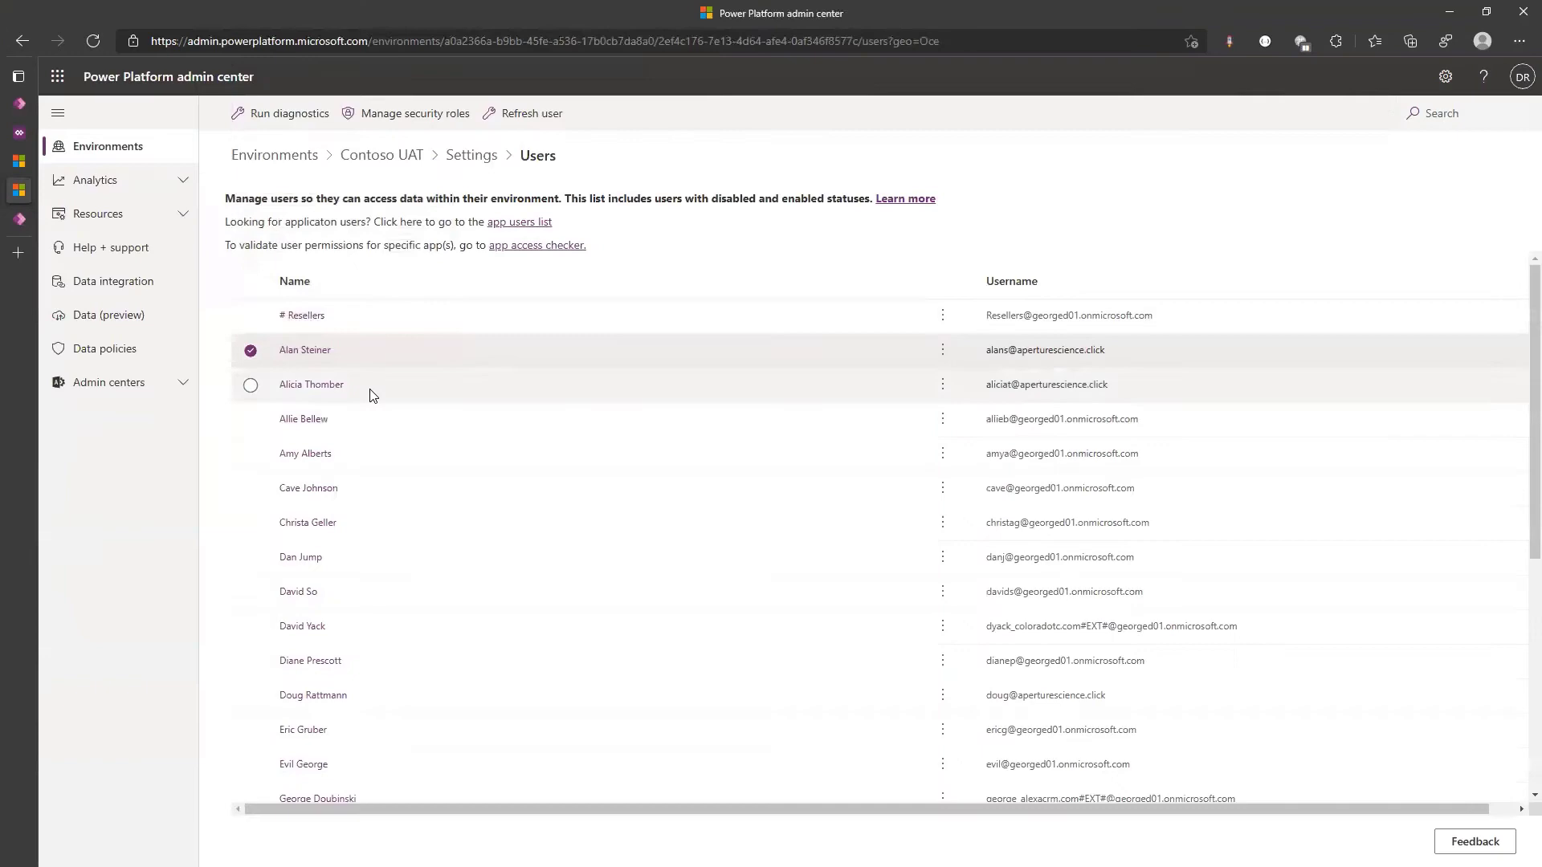
{"action": "left_click", "coordinate": [946, 379]}
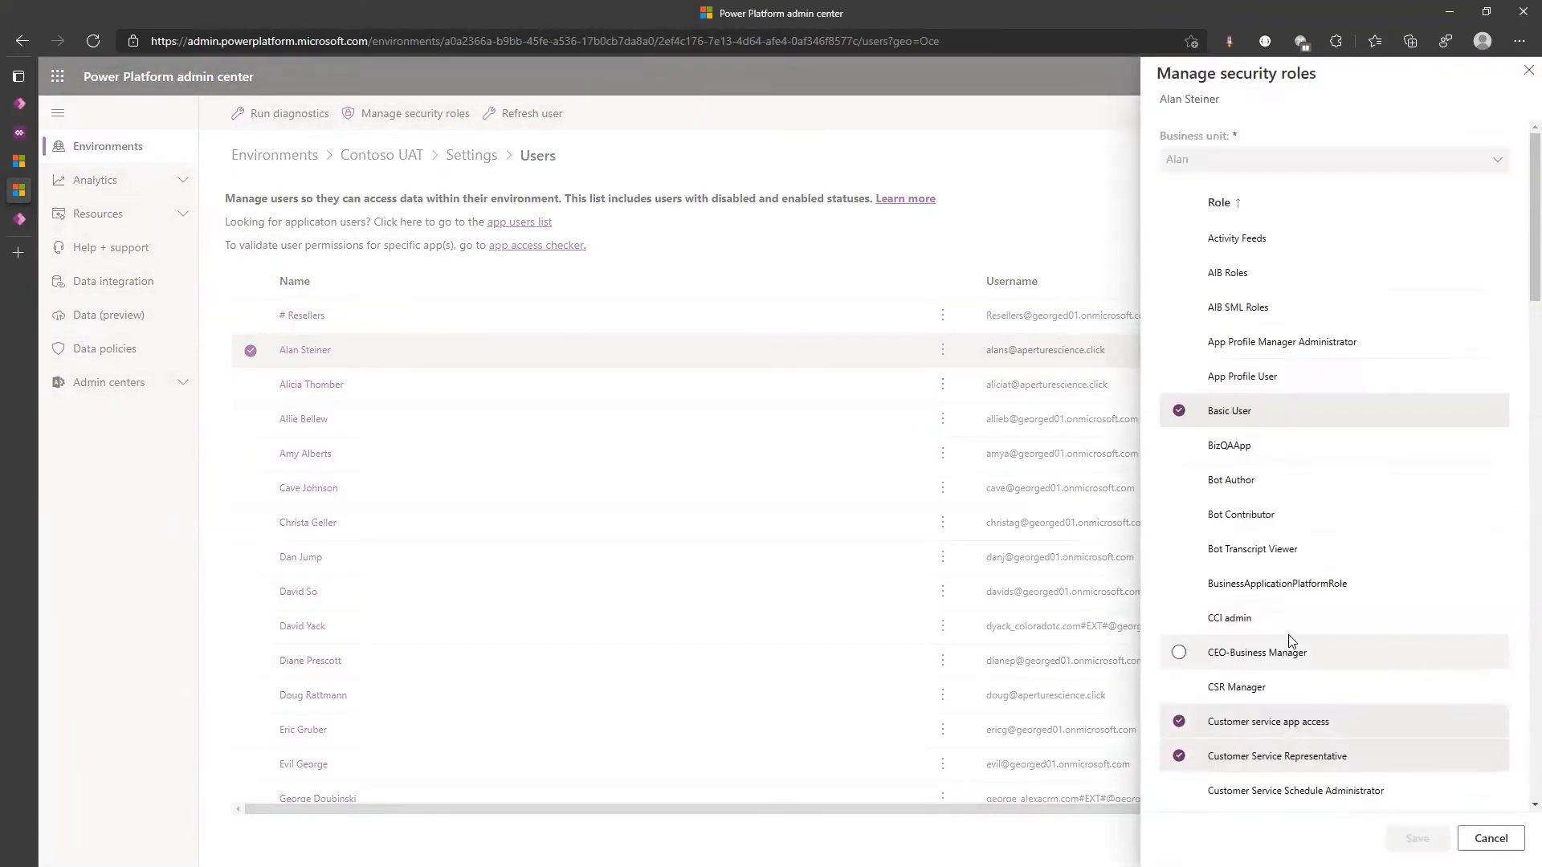
{"action": "scroll", "coordinate": [1290, 644], "scroll_direction": "down", "scroll_amount": 3}
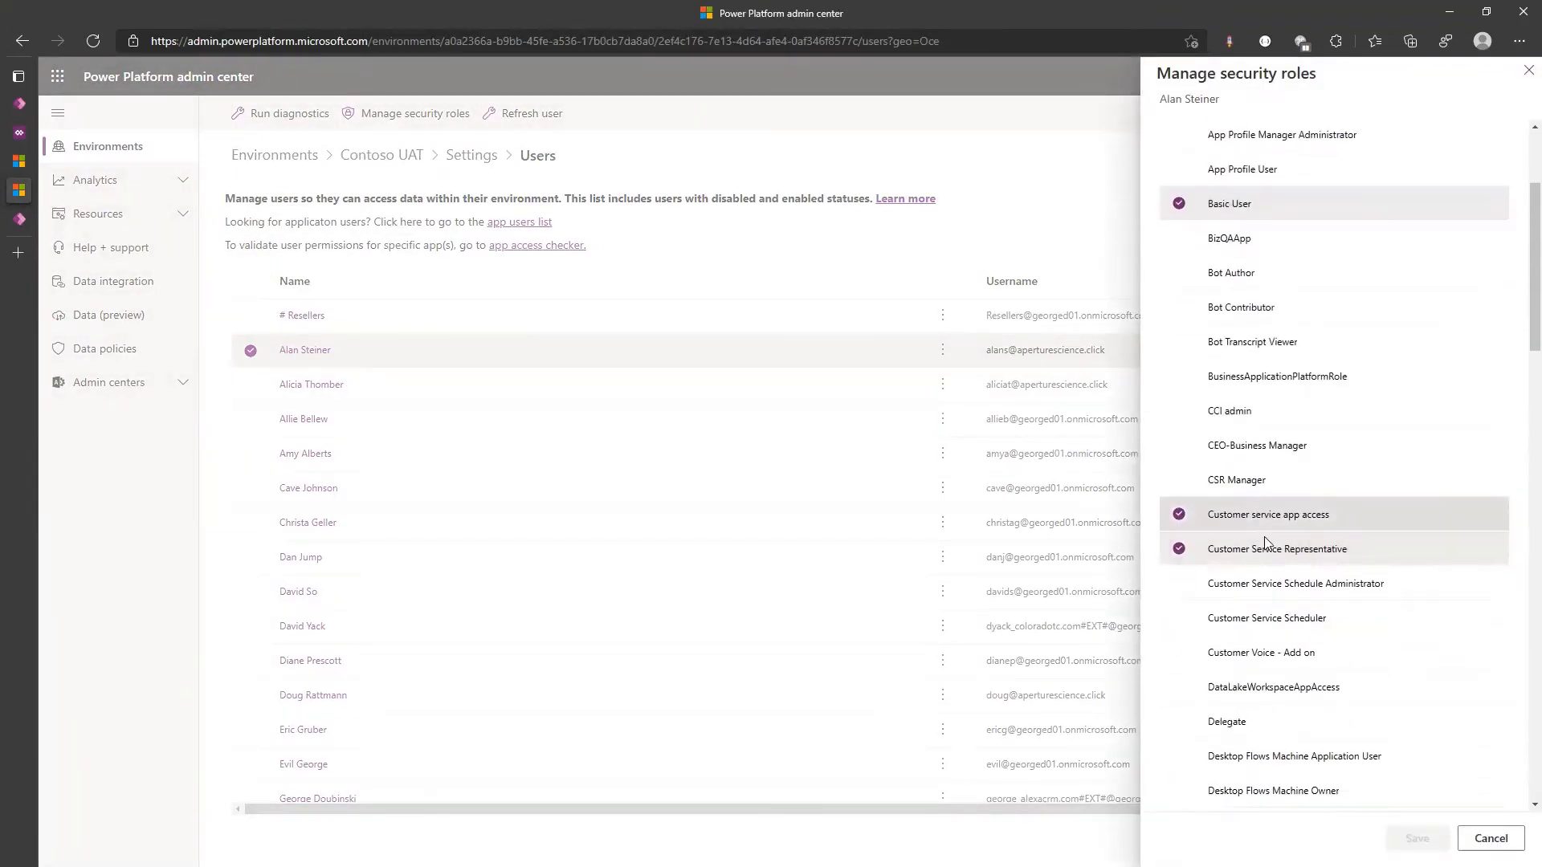
{"action": "scroll", "coordinate": [1253, 554], "scroll_direction": "down", "scroll_amount": 9}
Untick the five Field Service roles: Administrator, Dispatcher, Inventory Purchase, Resource, and Salesperson
{"action": "left_click", "coordinate": [1178, 446]}
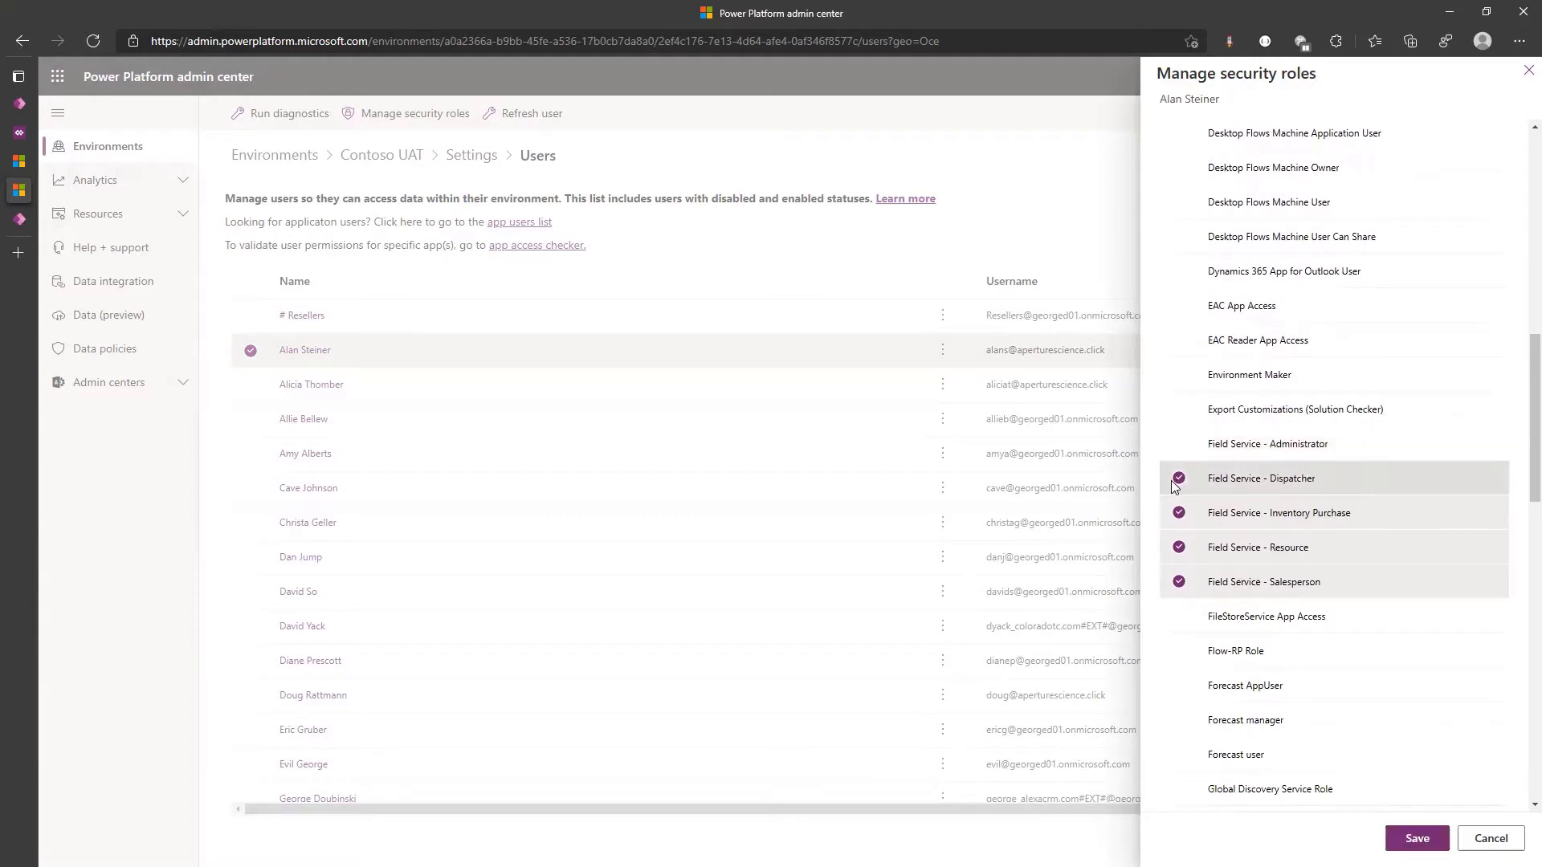
{"action": "left_click", "coordinate": [1178, 480]}
{"action": "left_click", "coordinate": [1180, 514]}
{"action": "left_click", "coordinate": [1182, 548]}
{"action": "left_click", "coordinate": [1180, 581]}
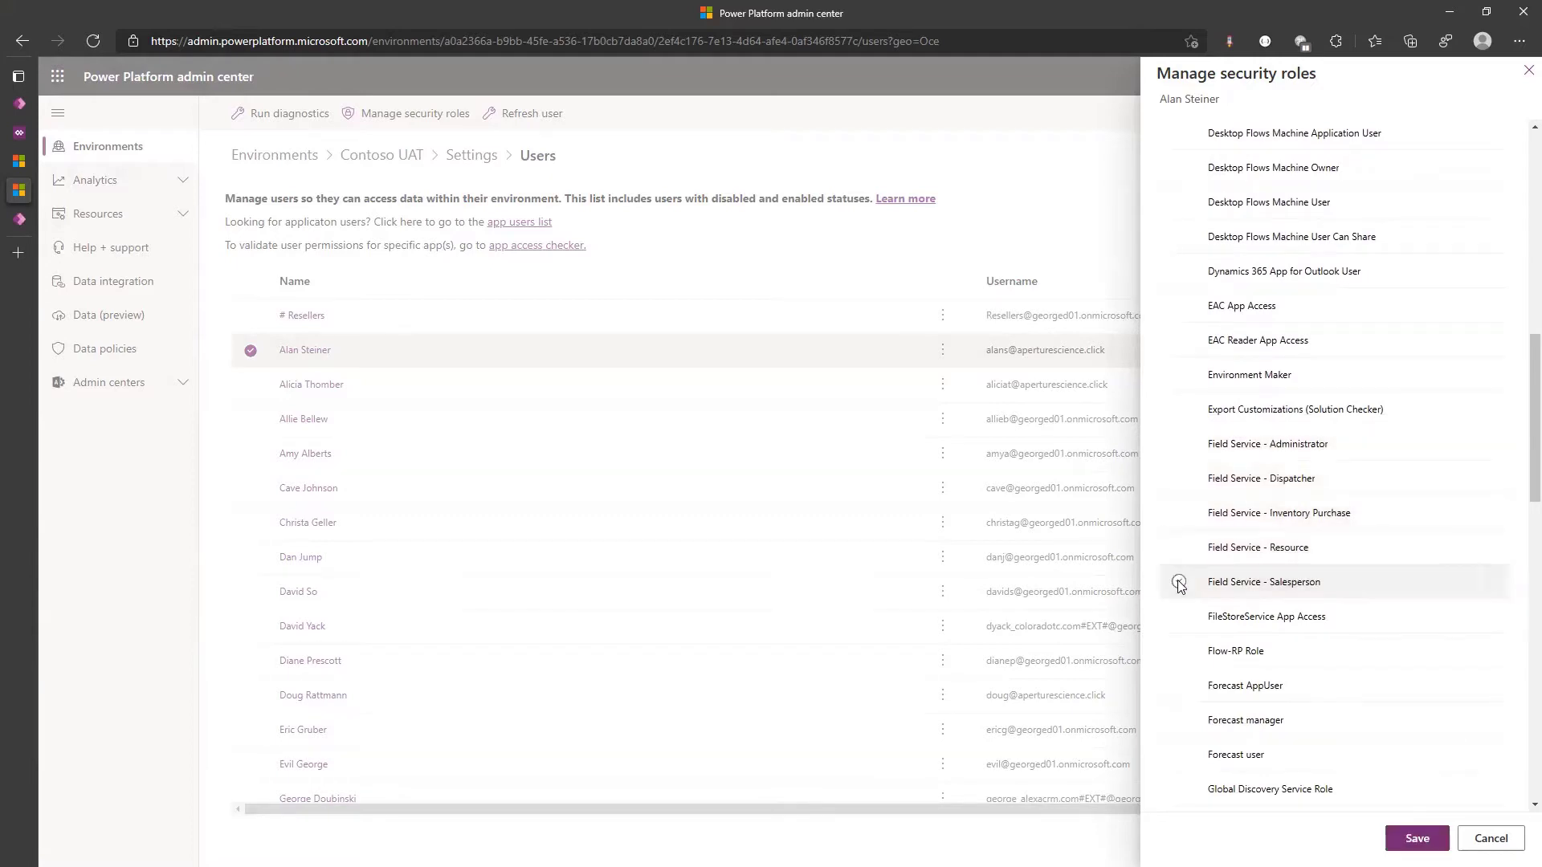
{"action": "scroll", "coordinate": [1236, 522], "scroll_direction": "down", "scroll_amount": 10}
{"action": "left_click", "coordinate": [1189, 583]}
{"action": "left_click", "coordinate": [1178, 584]}
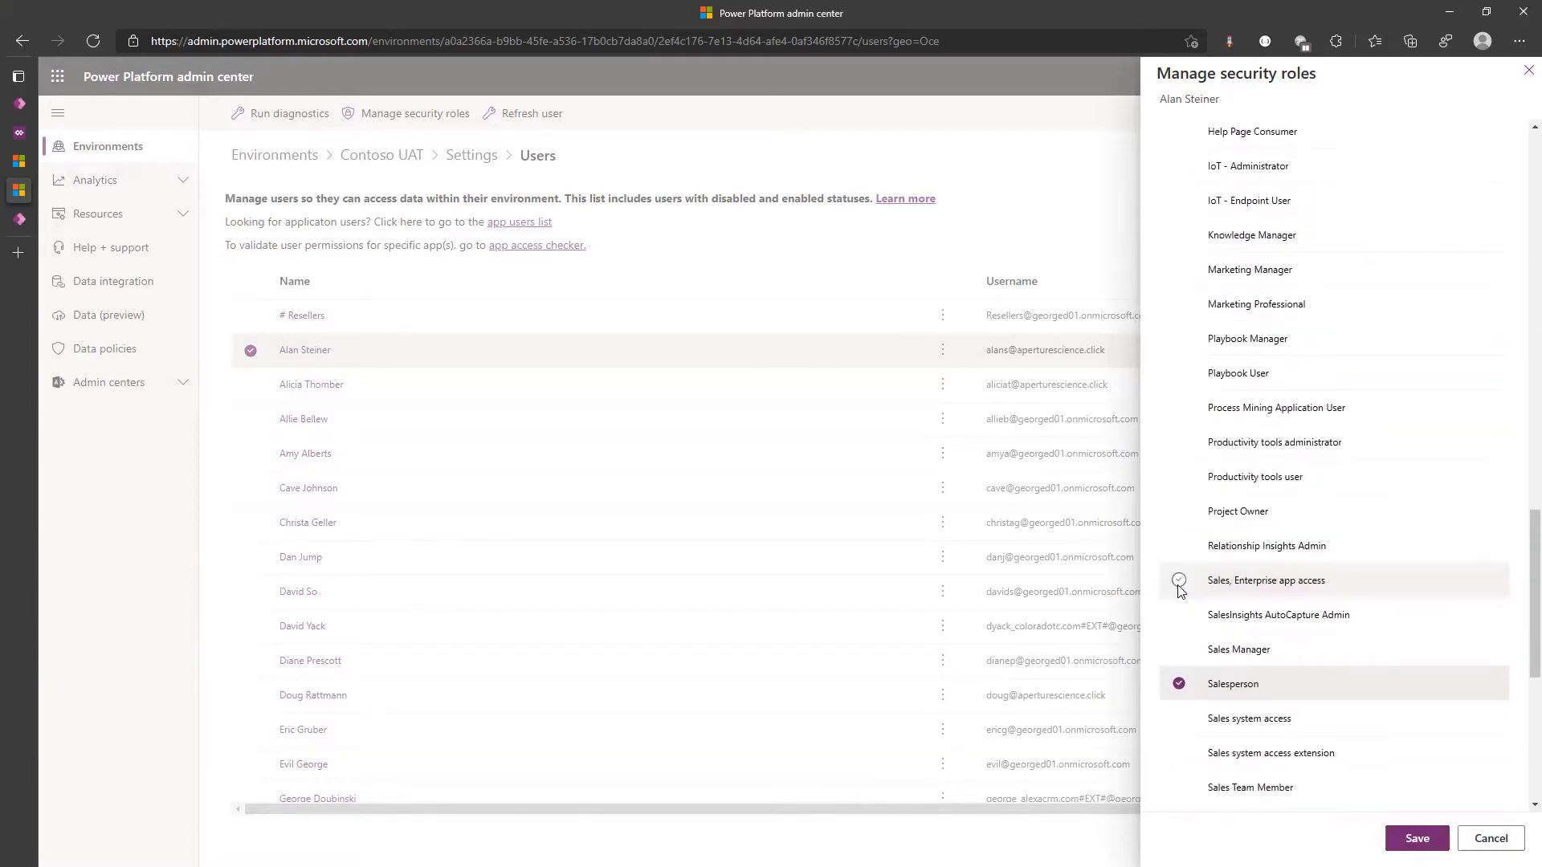
{"action": "left_click", "coordinate": [1180, 584]}
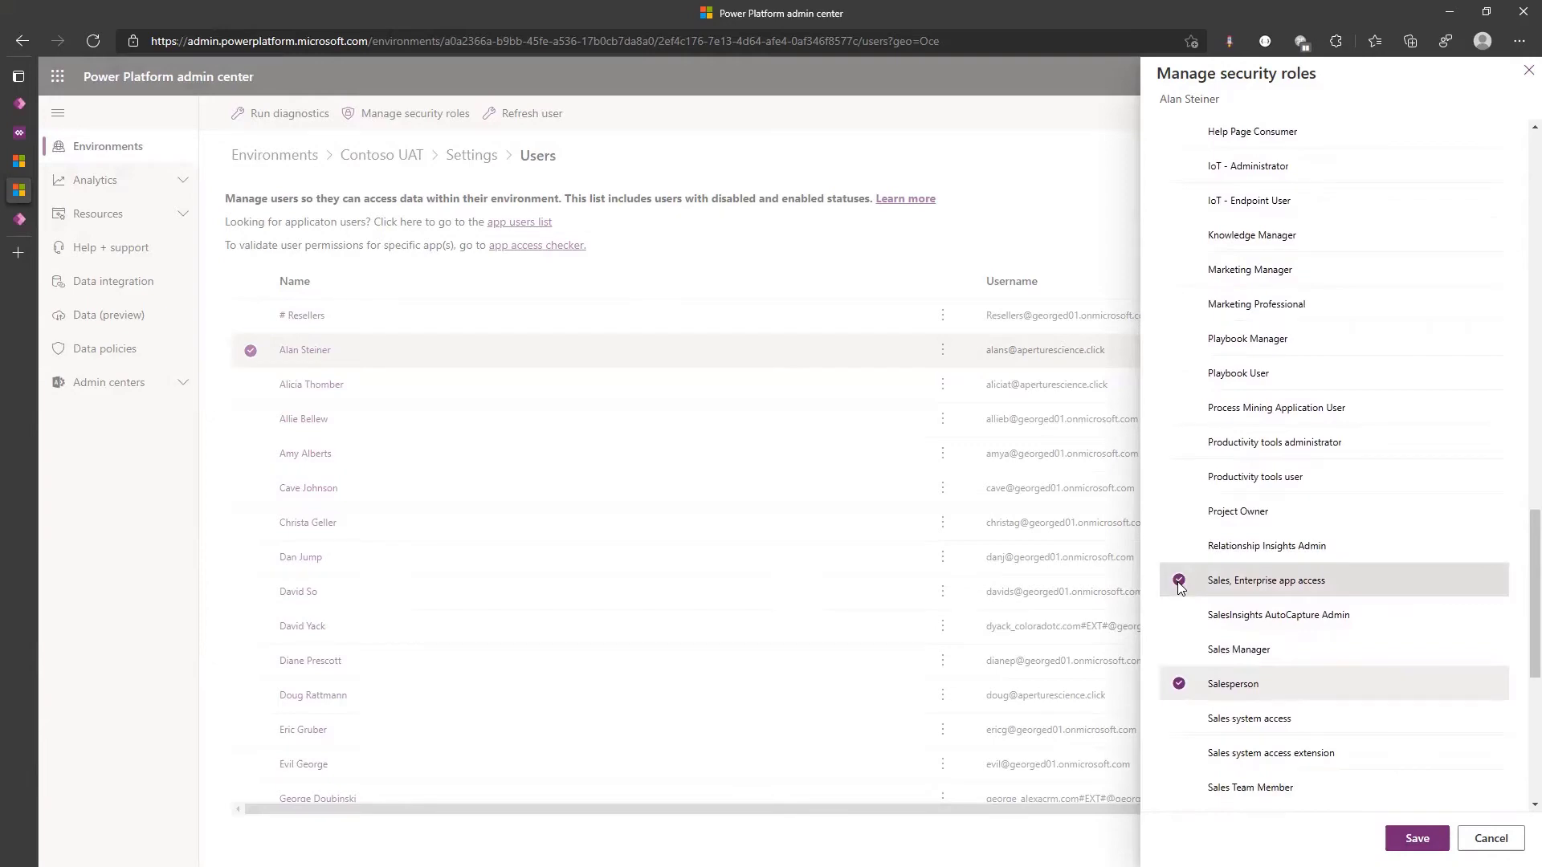
{"action": "left_click", "coordinate": [1179, 585]}
Remove both Customer Service roles and tick Sales, Enterprise app access and Salesperson
{"action": "scroll", "coordinate": [1333, 506], "scroll_direction": "up", "scroll_amount": 15}
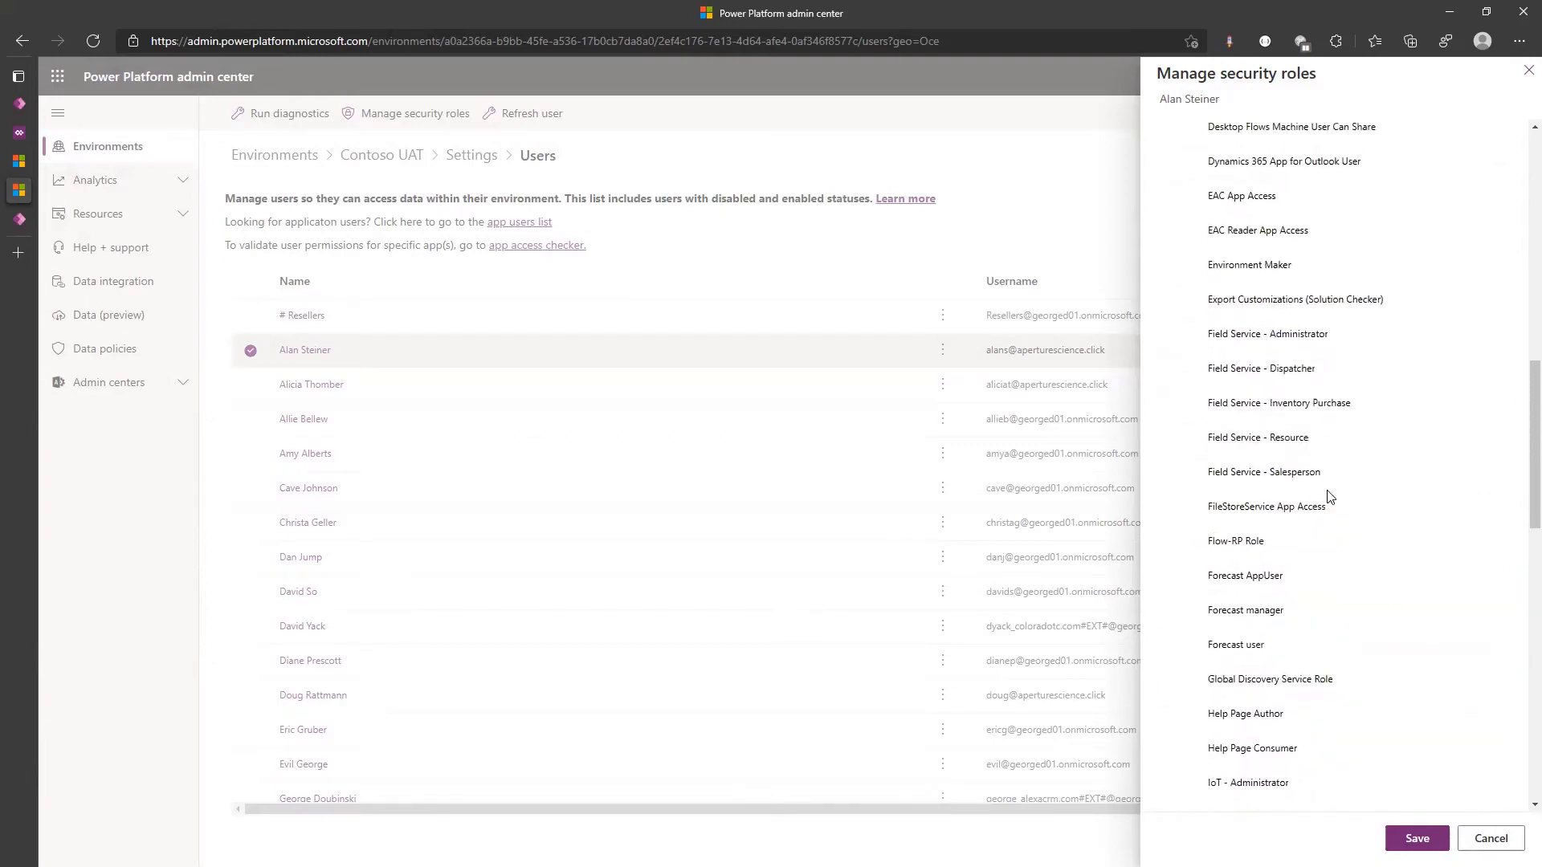
{"action": "scroll", "coordinate": [1326, 495], "scroll_direction": "up", "scroll_amount": 3}
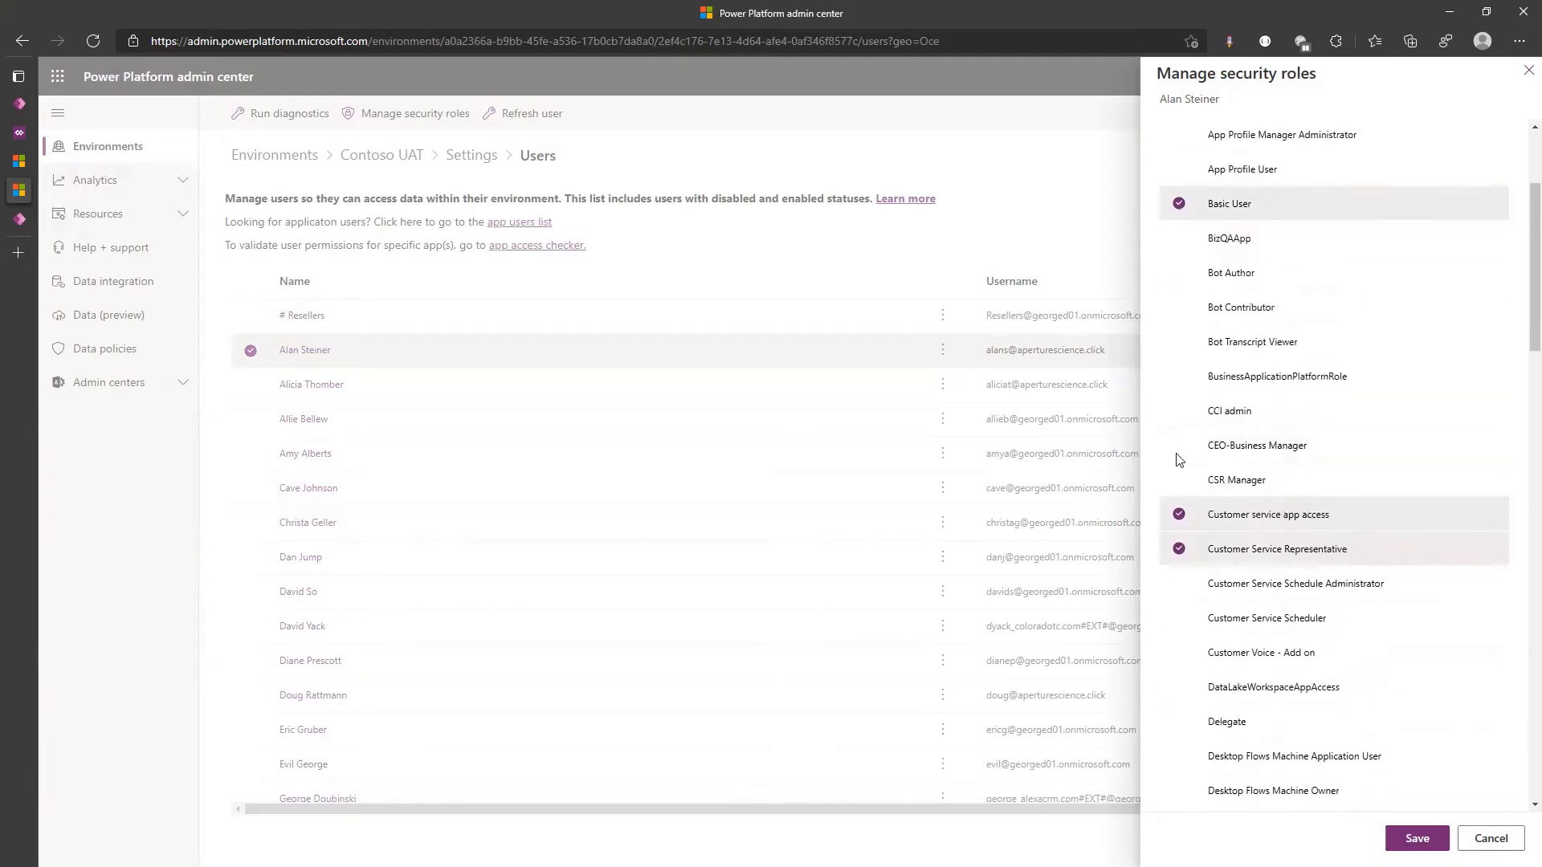
{"action": "left_click", "coordinate": [1178, 516]}
{"action": "left_click", "coordinate": [1179, 550]}
{"action": "scroll", "coordinate": [1235, 506], "scroll_direction": "down", "scroll_amount": 5}
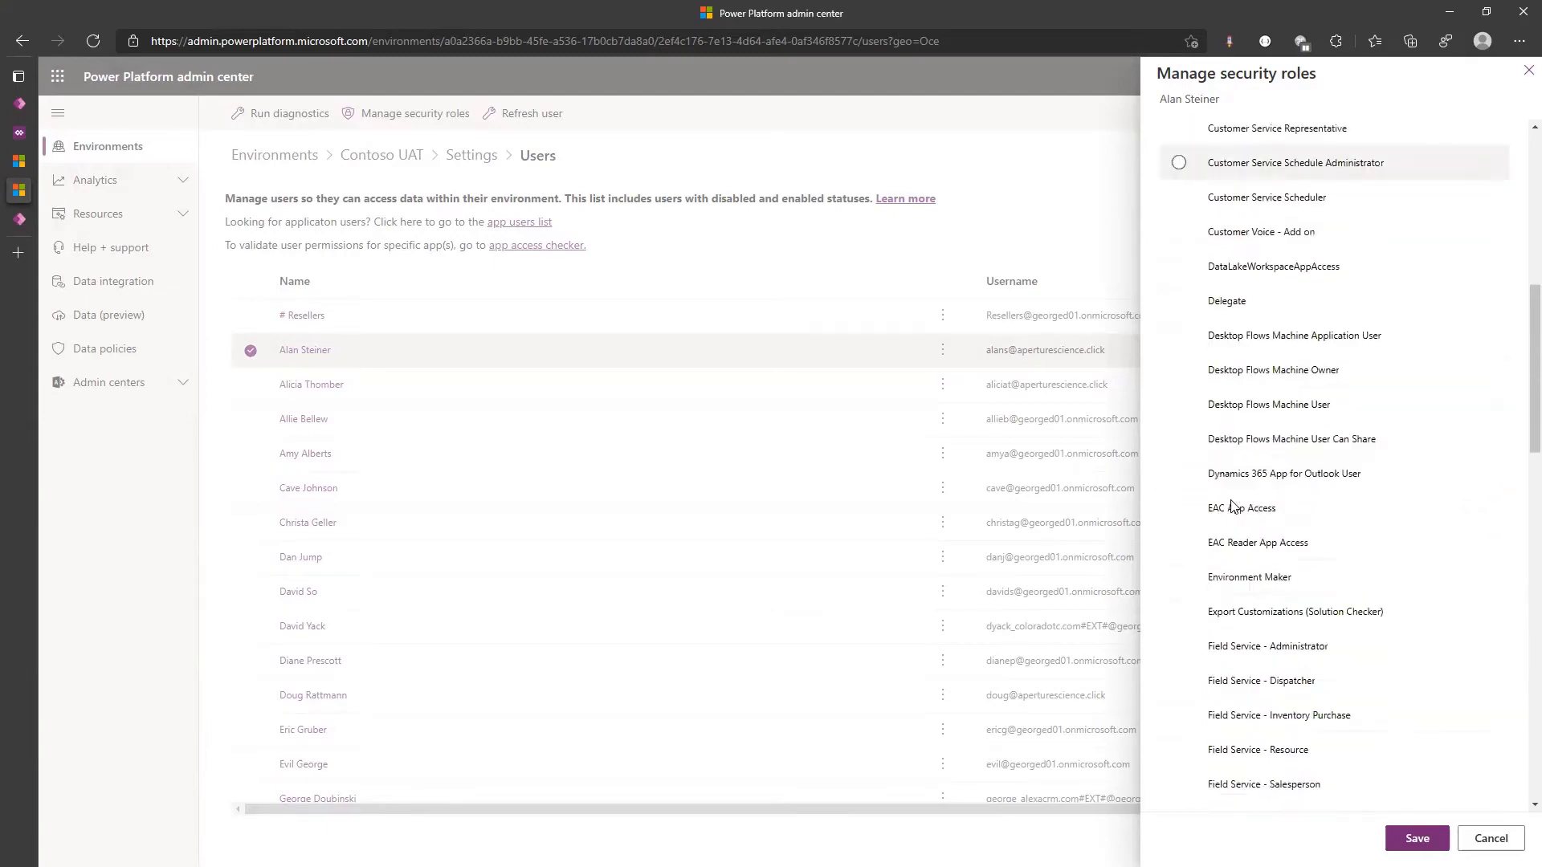
{"action": "scroll", "coordinate": [1235, 506], "scroll_direction": "down", "scroll_amount": 15}
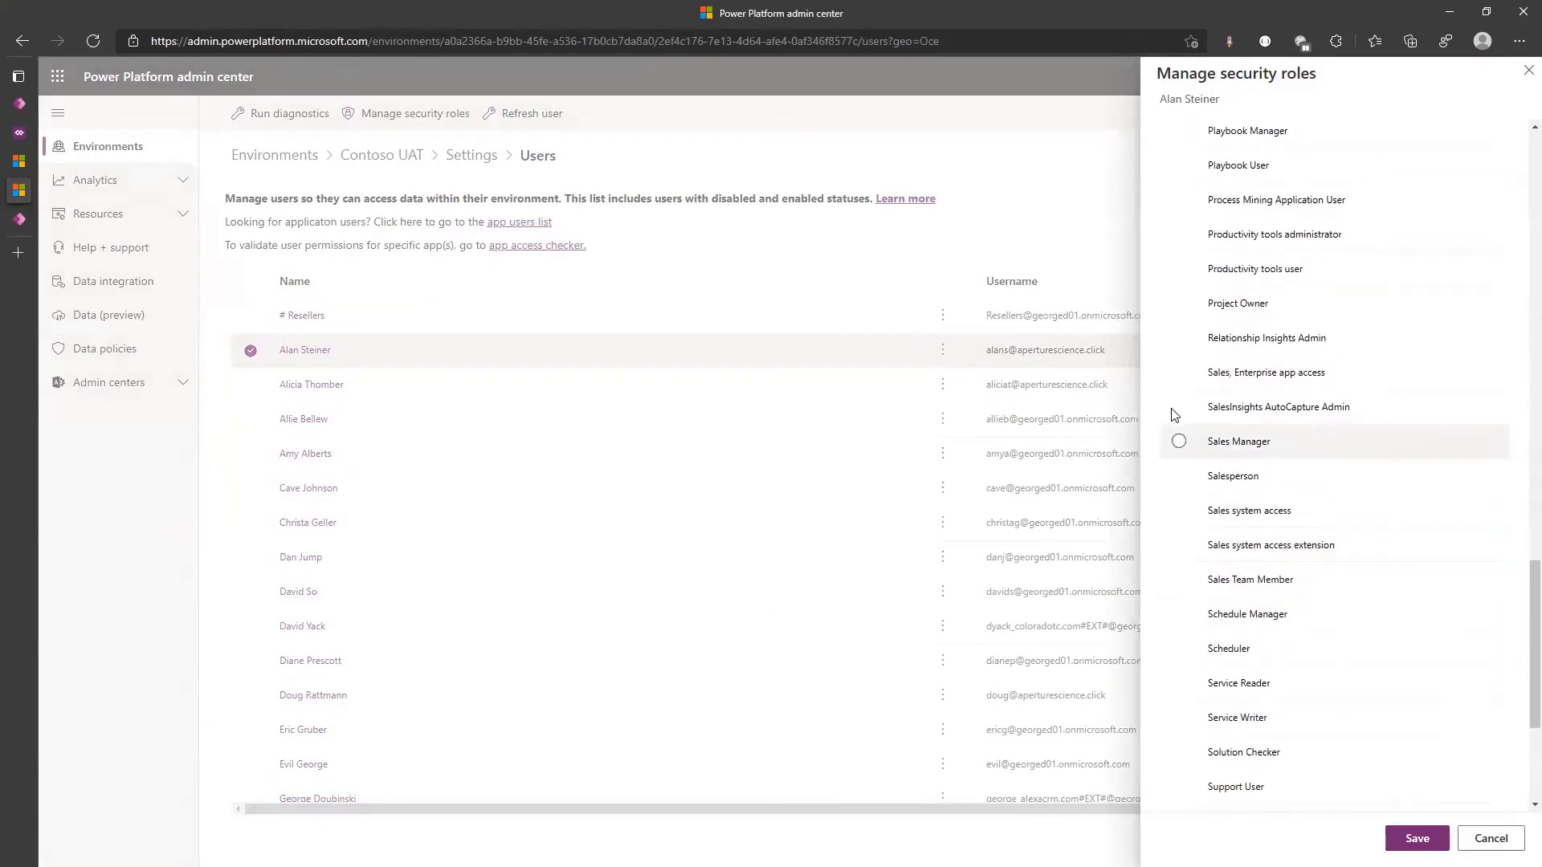
{"action": "left_click", "coordinate": [1179, 372]}
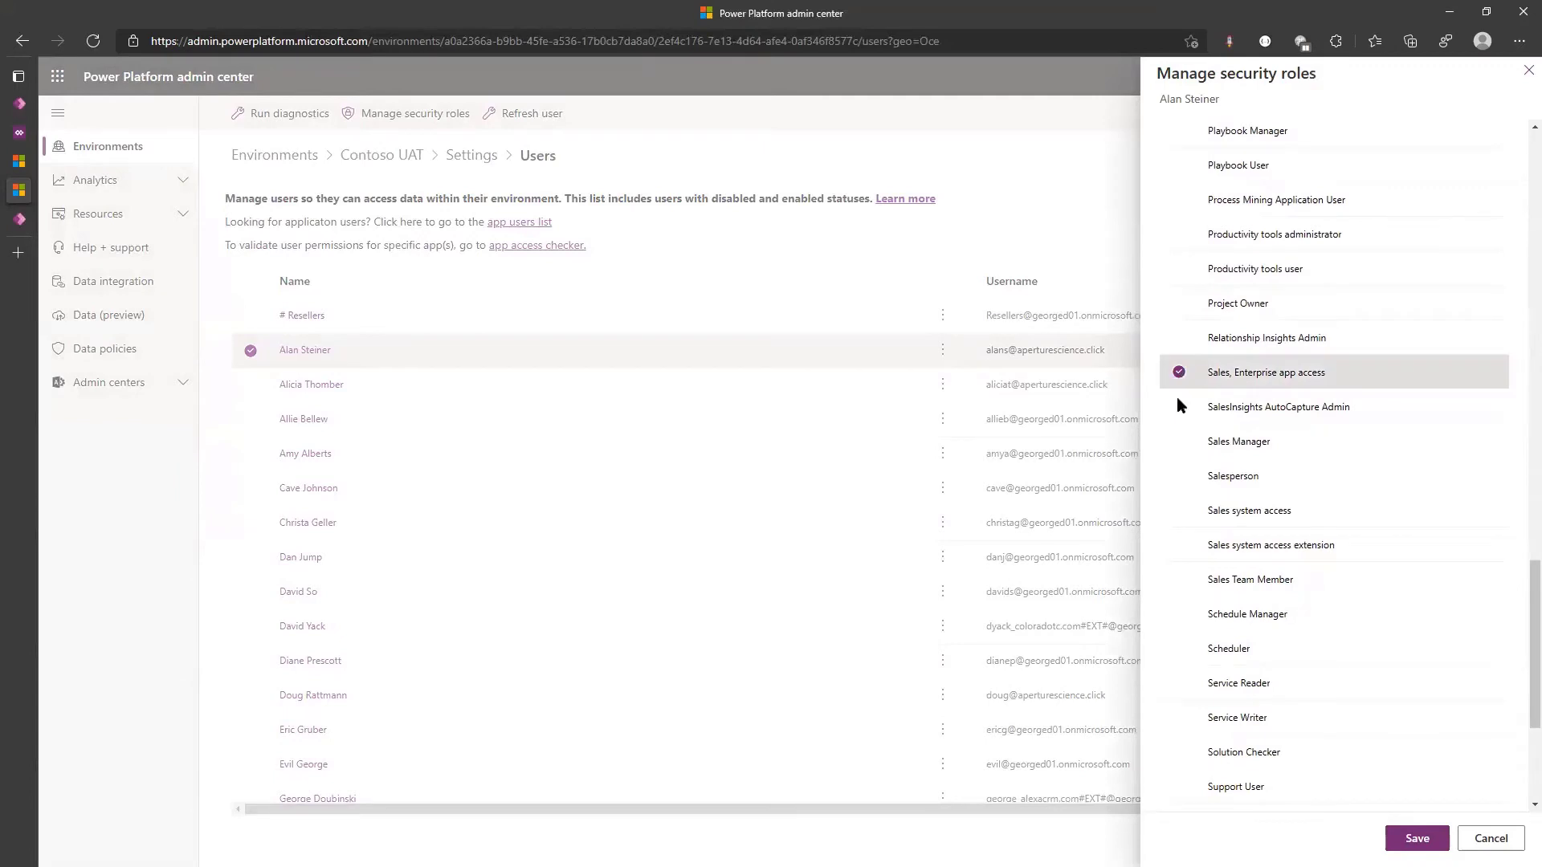
{"action": "left_click", "coordinate": [1180, 477]}
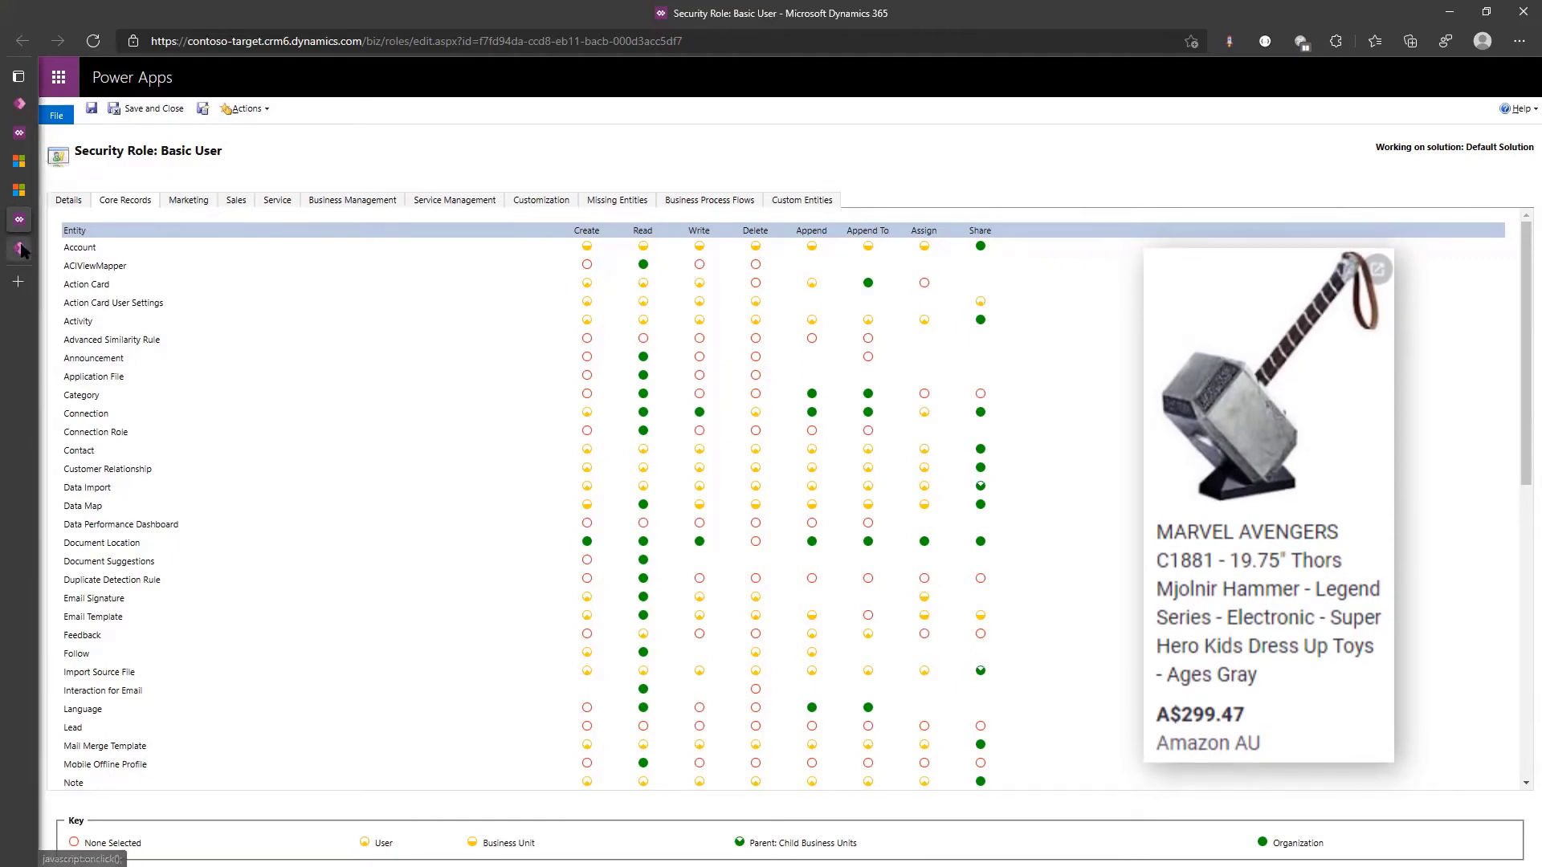
Close the Security Role: Basic User tab from Edge's vertical tab panel
{"action": "mouse_move", "coordinate": [204, 221]}
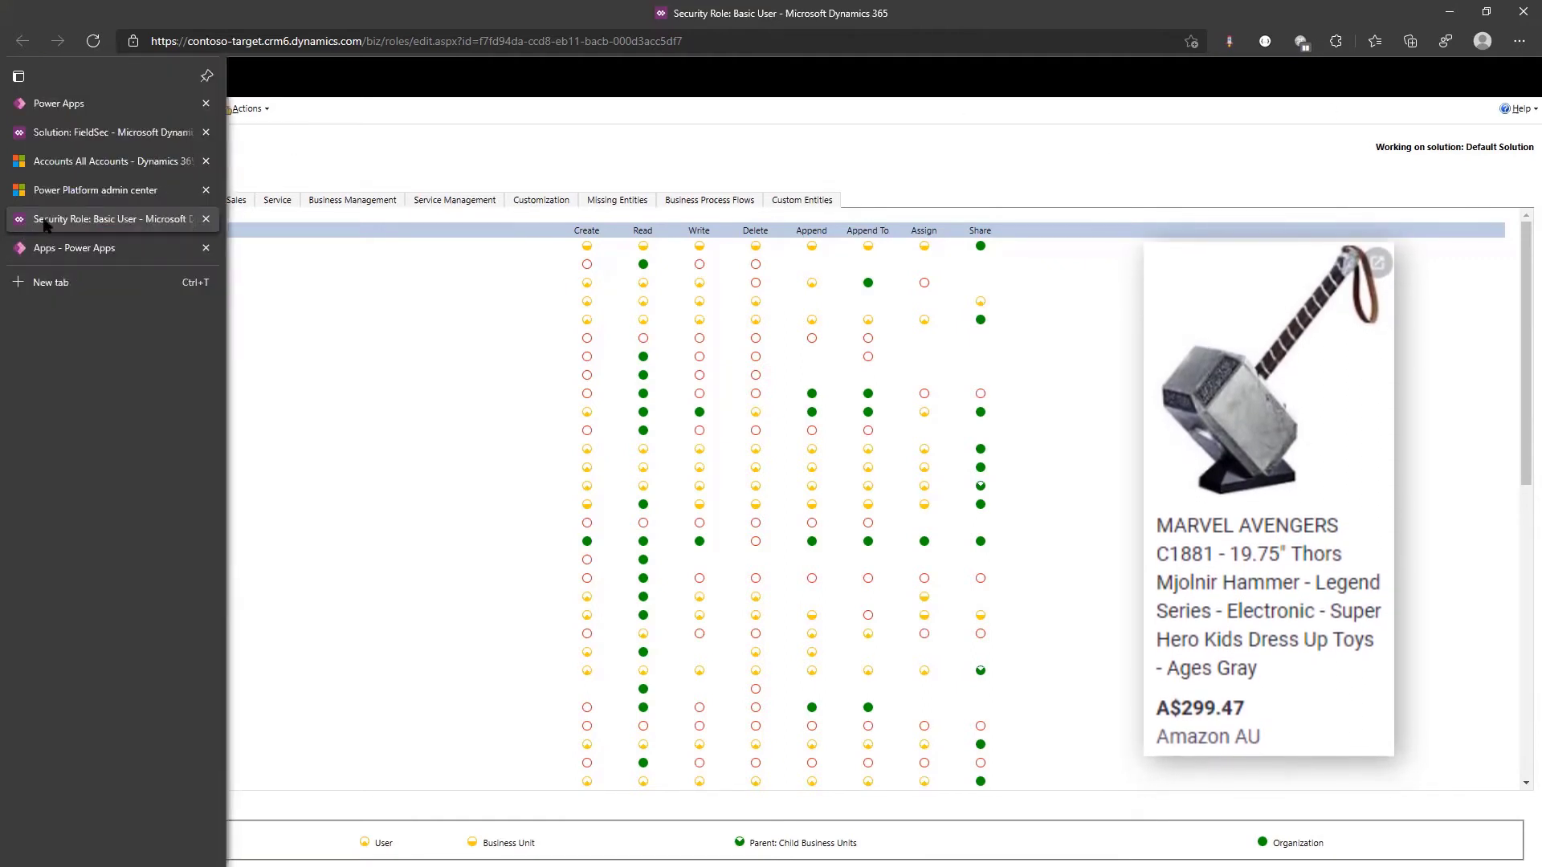
{"action": "left_click", "coordinate": [207, 219]}
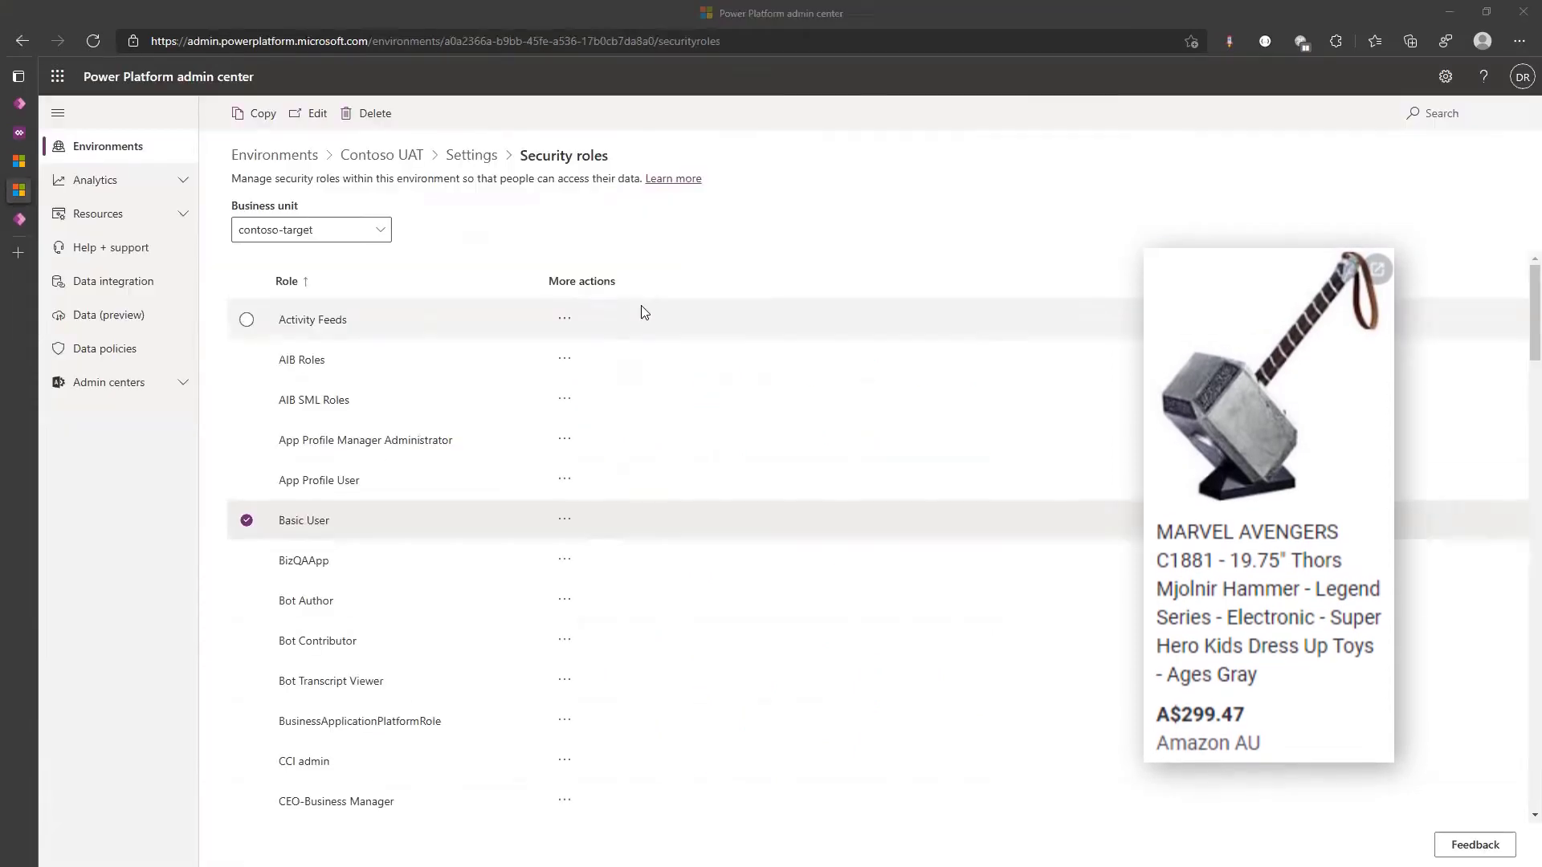
Create a Workflow process 'Stopper' on the Contact entity with Run in background unticked
{"action": "key", "text": "ctrl+2"}
{"action": "left_click", "coordinate": [220, 246]}
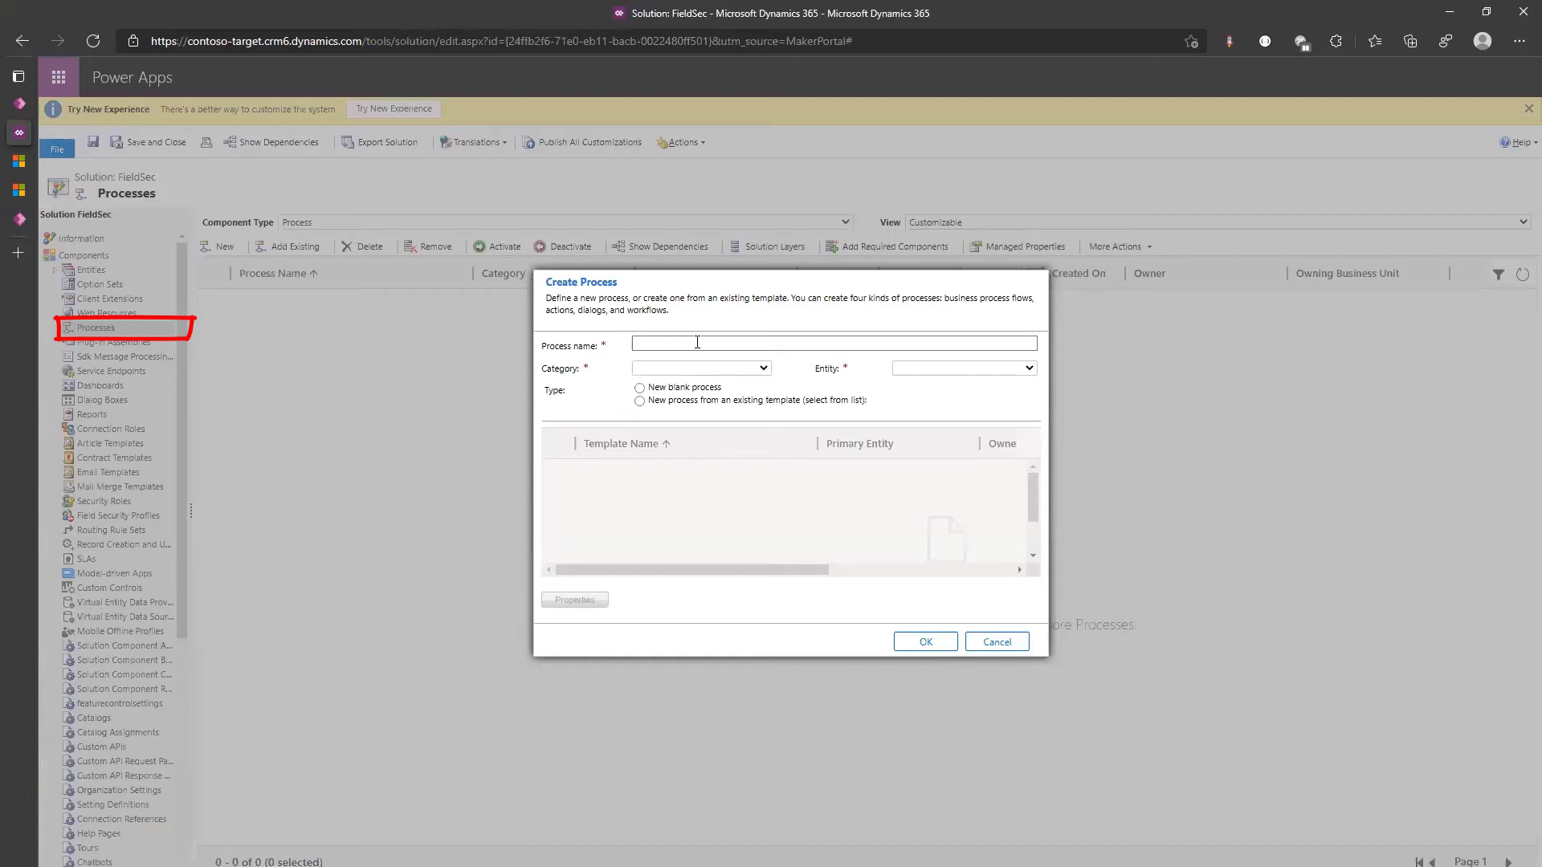
{"action": "left_click", "coordinate": [697, 343]}
{"action": "type", "text": "Stopper"}
{"action": "left_click", "coordinate": [696, 367]}
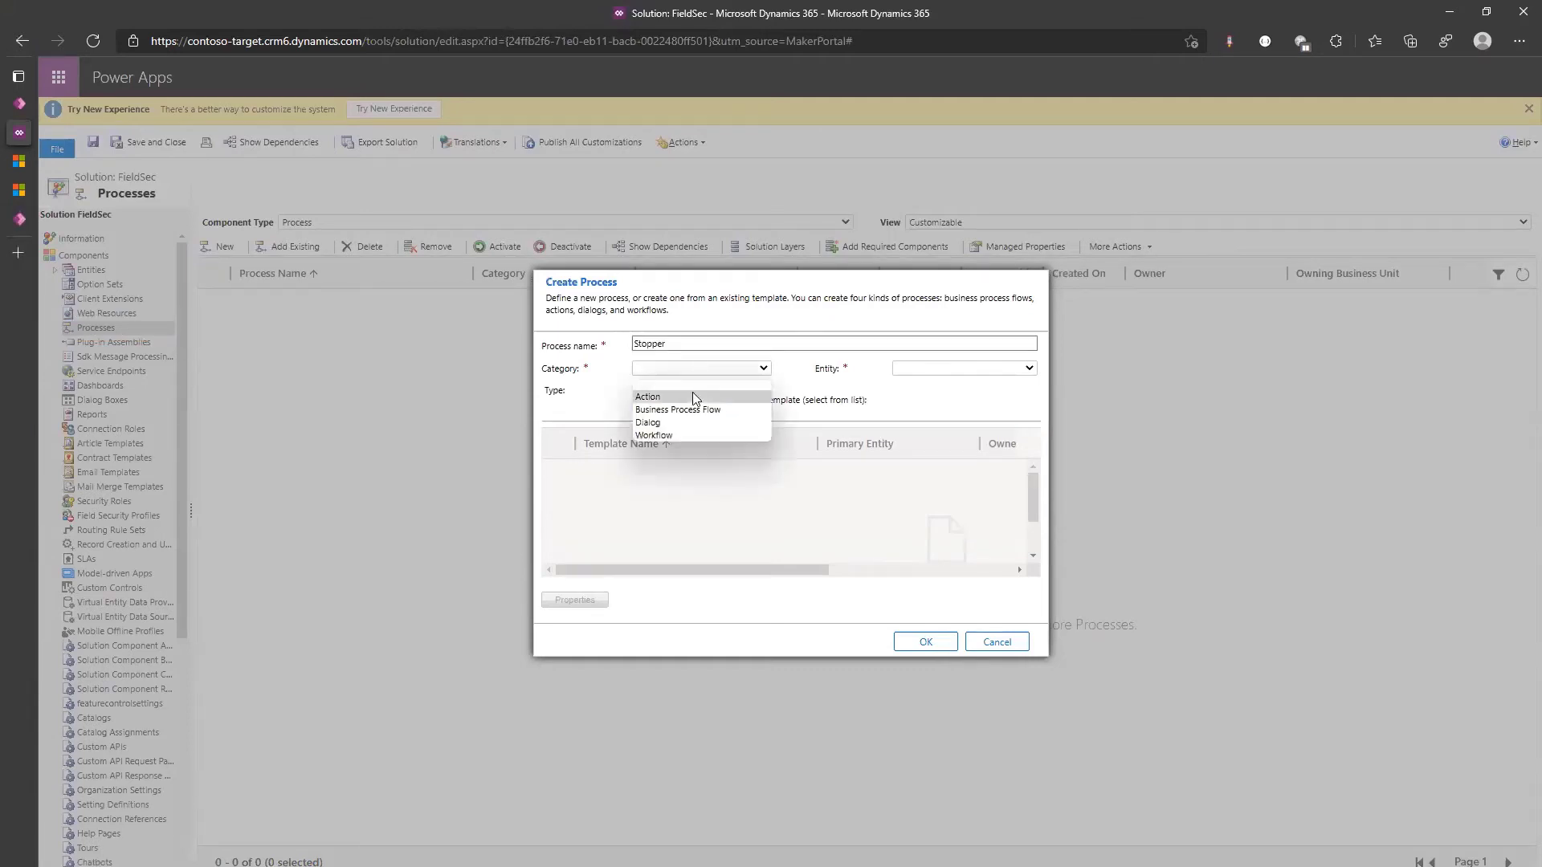
{"action": "left_click", "coordinate": [702, 433]}
{"action": "left_click", "coordinate": [964, 368]}
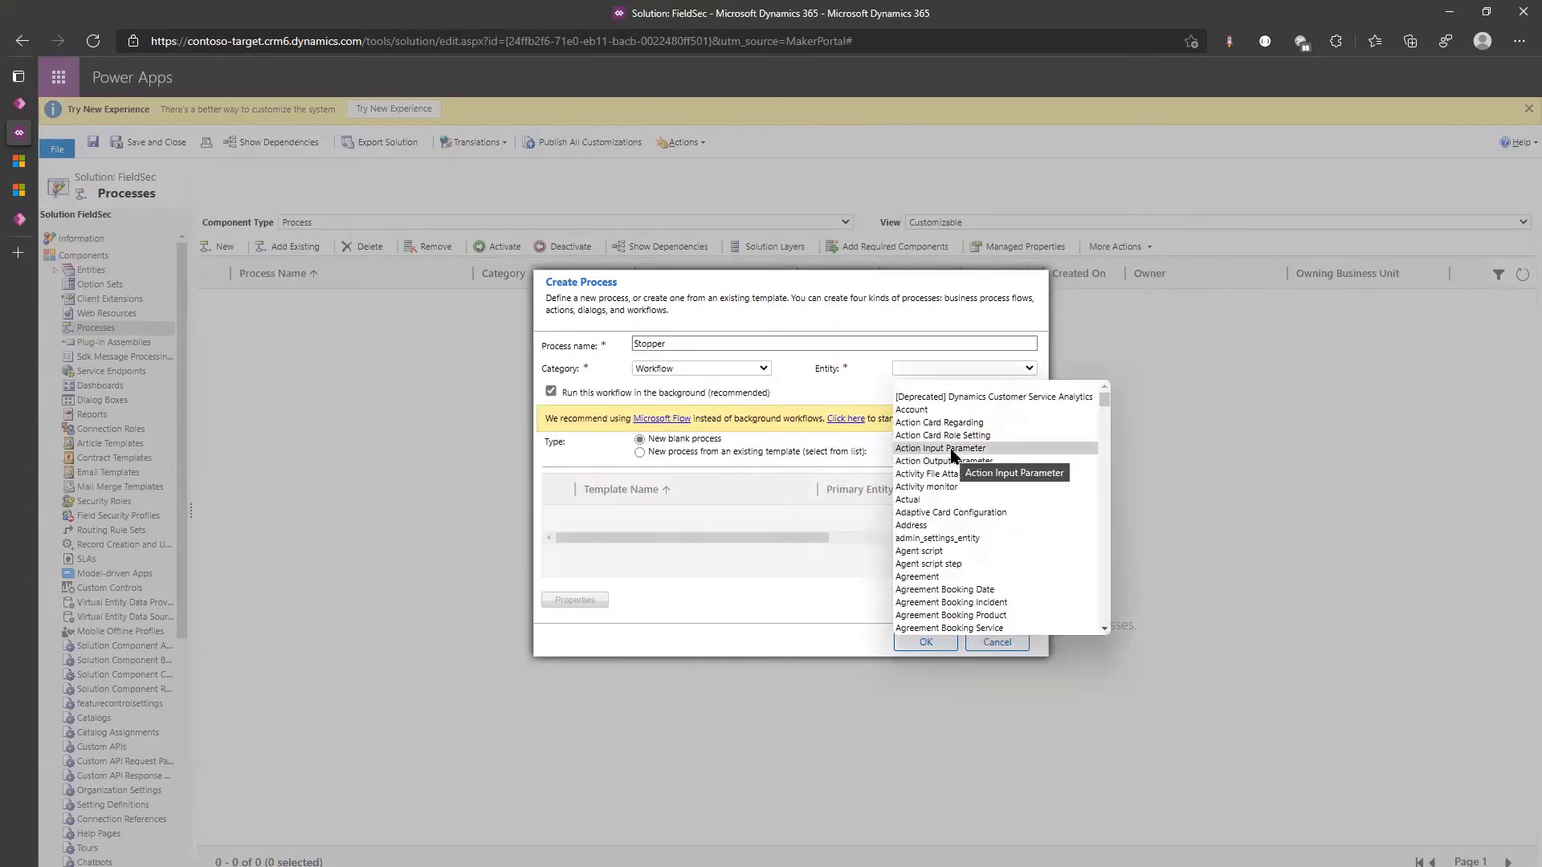
{"action": "left_click", "coordinate": [962, 630]}
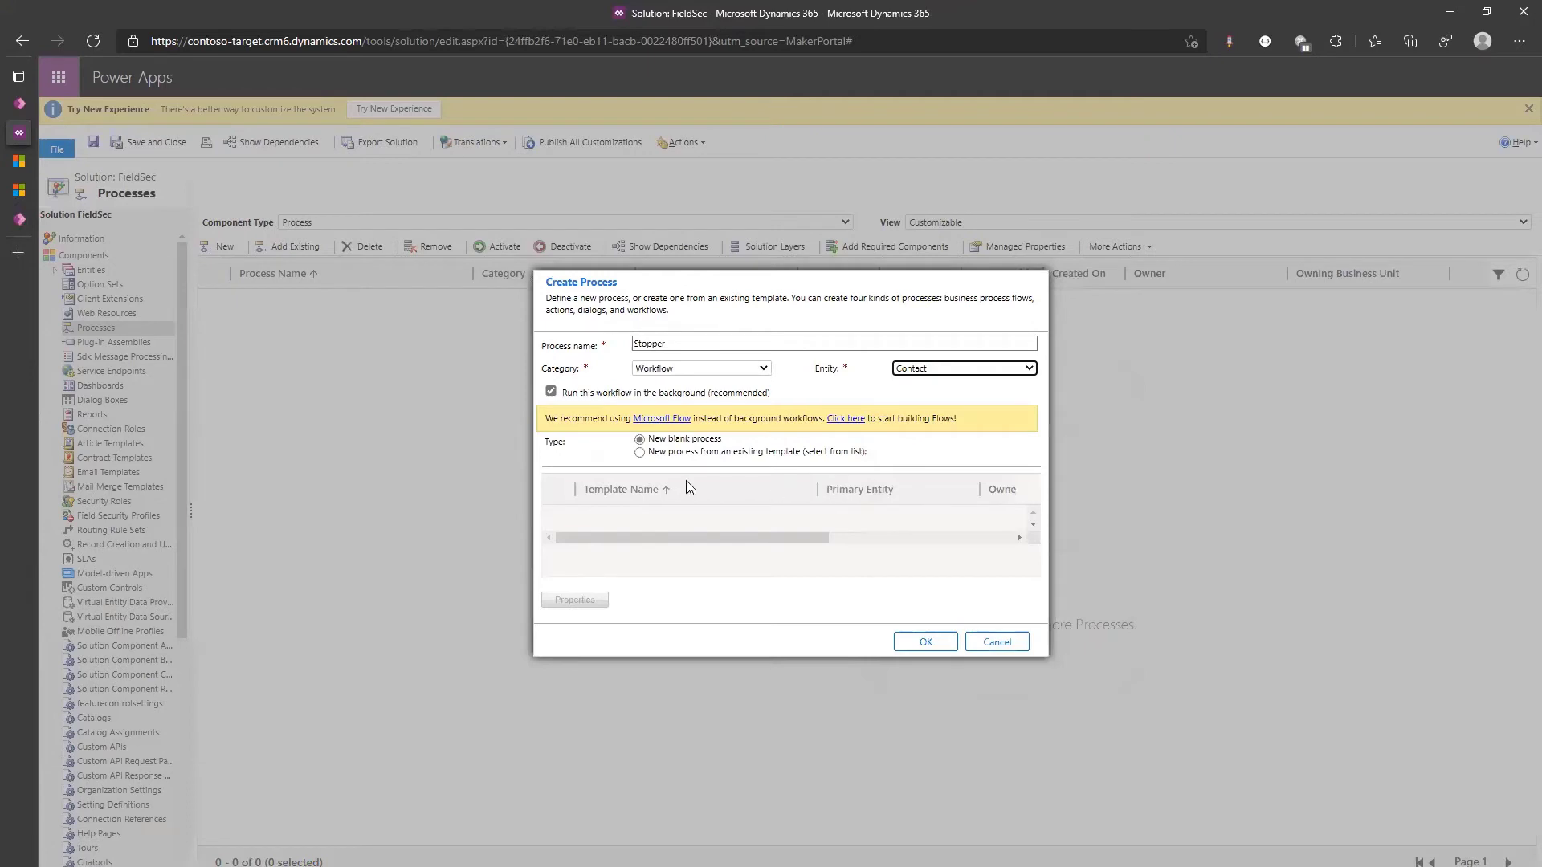
{"action": "key", "text": "Tab"}
{"action": "key", "text": "space"}
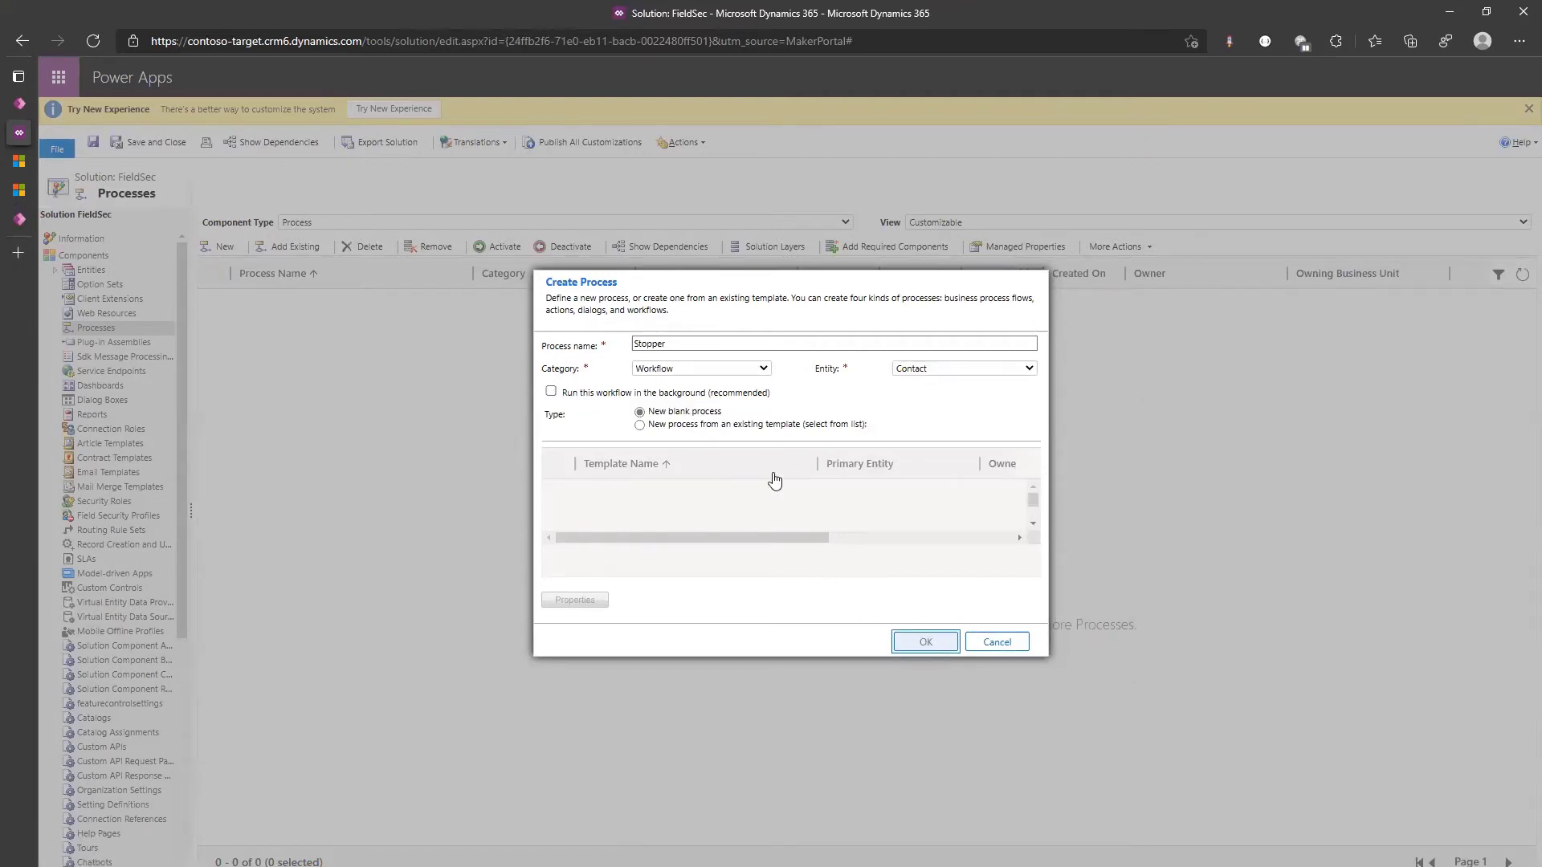
{"action": "key", "text": "Return"}
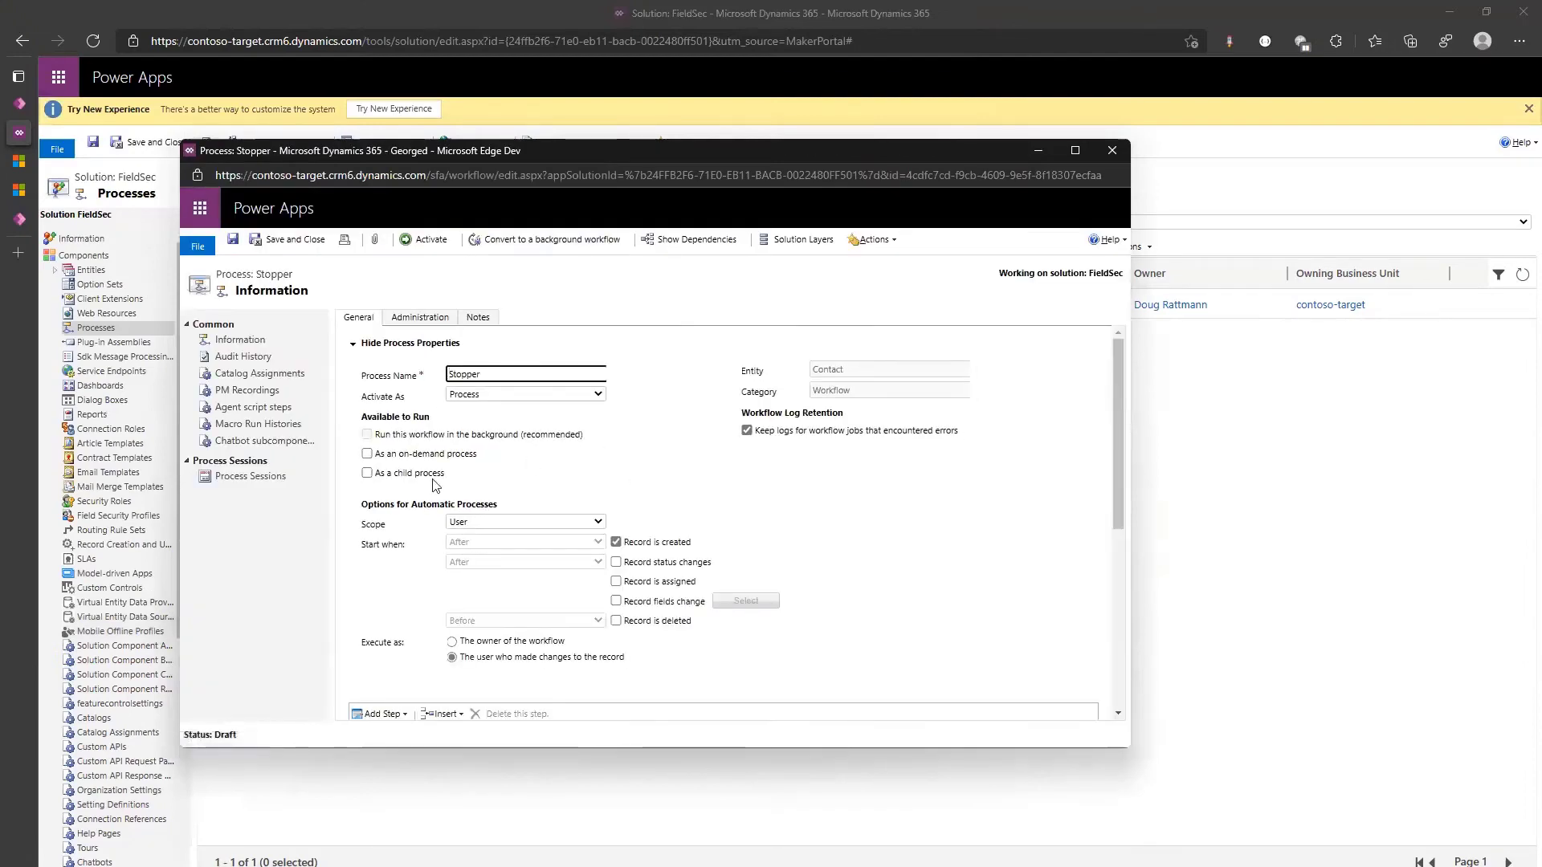
Set the Stopper workflow's scope to Organization
{"action": "scroll", "coordinate": [502, 402], "scroll_direction": "down", "scroll_amount": 2}
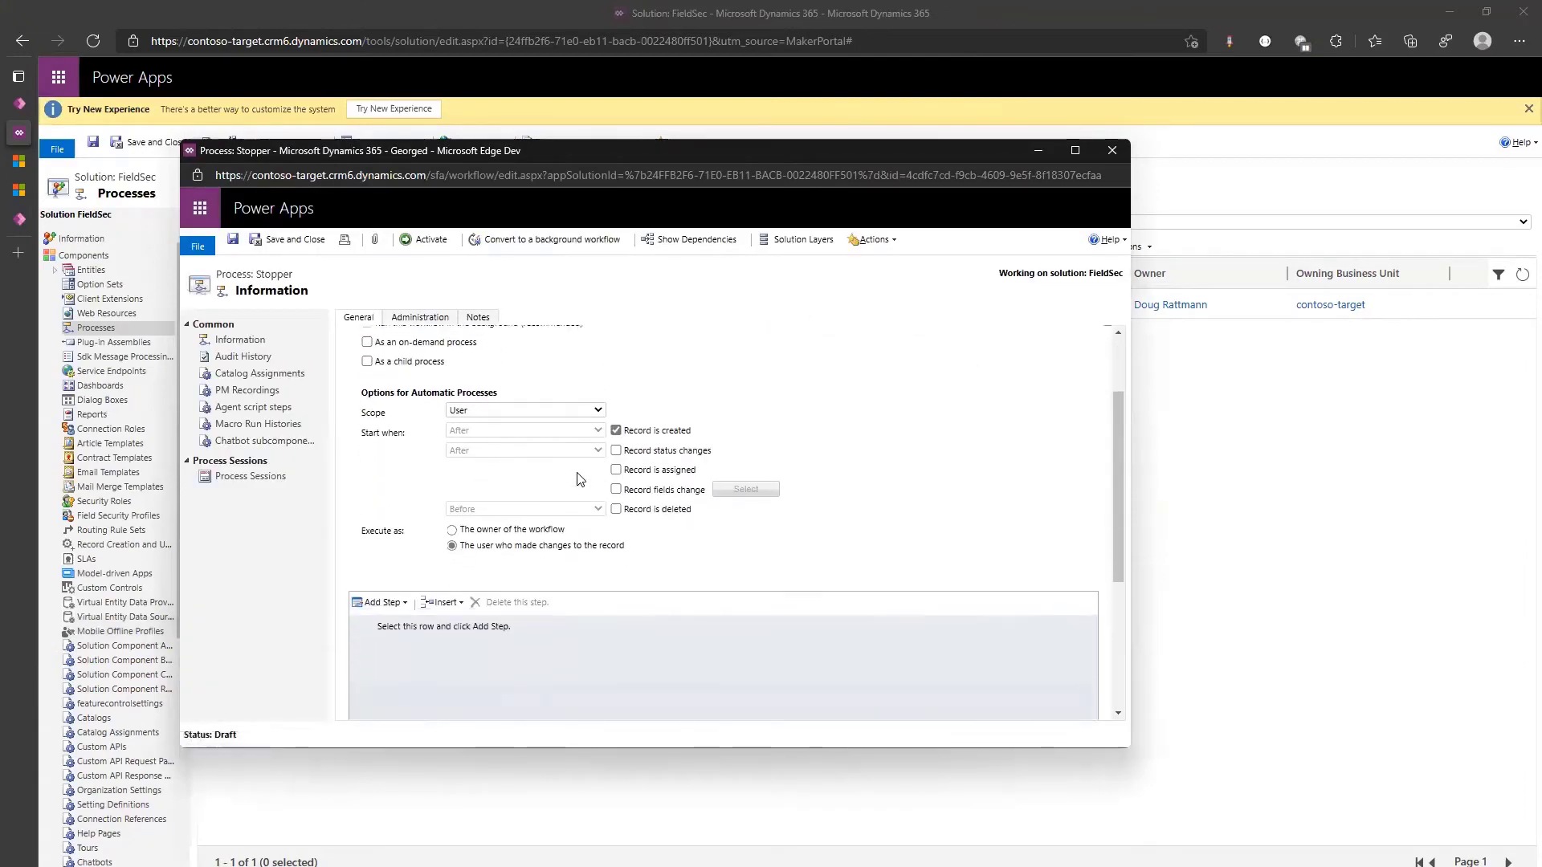
{"action": "left_click", "coordinate": [518, 406]}
{"action": "left_click", "coordinate": [589, 432]}
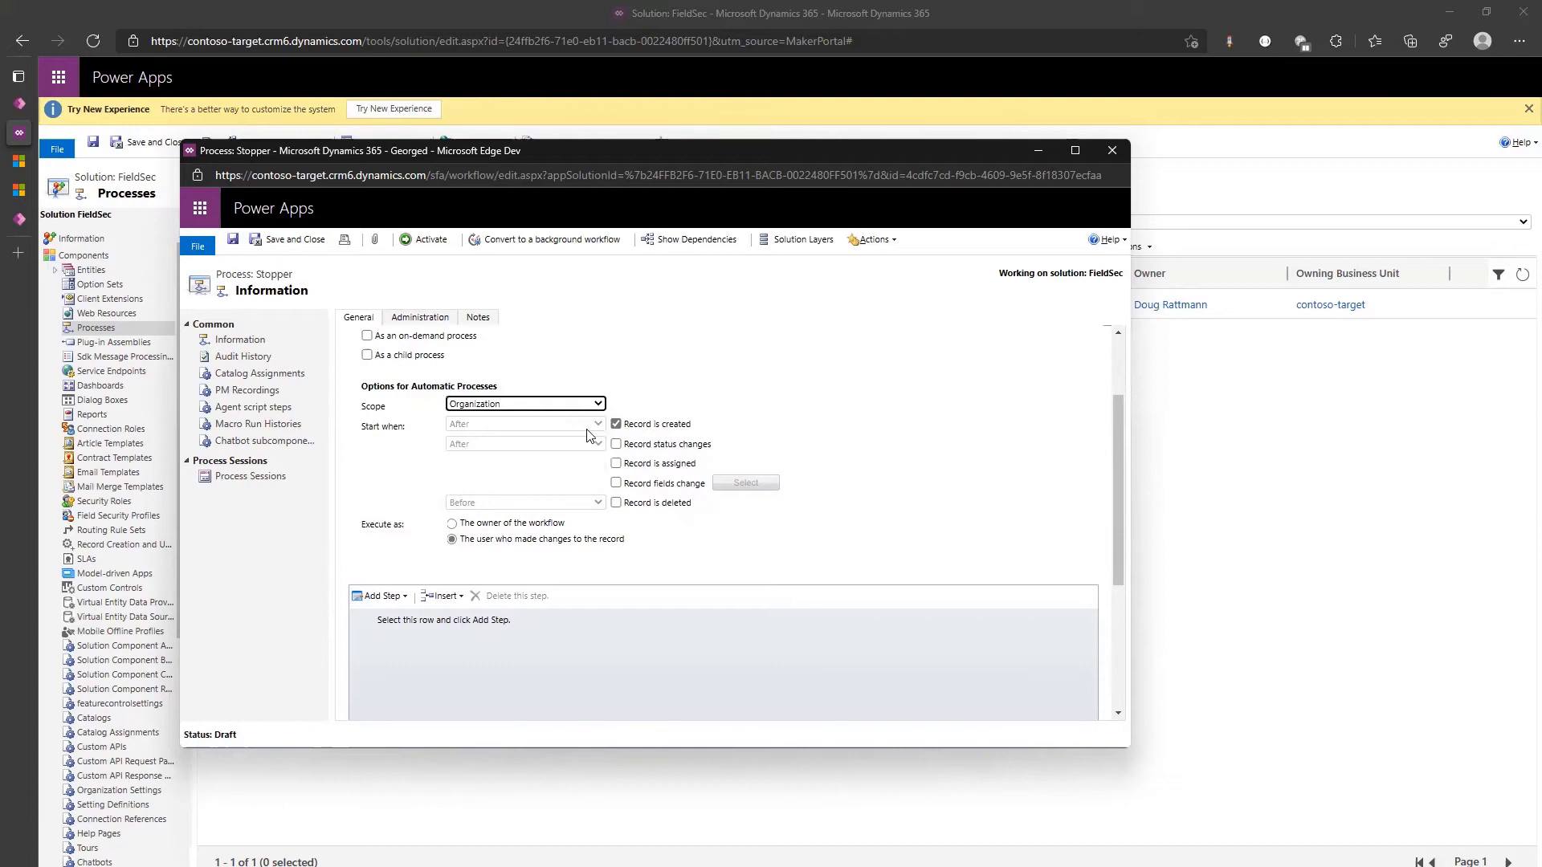
{"action": "left_click", "coordinate": [556, 406]}
{"action": "left_click", "coordinate": [554, 452]}
Trigger the workflow on Company Name field changes and add a Stop Workflow step
{"action": "left_click", "coordinate": [616, 483]}
{"action": "left_click", "coordinate": [745, 482]}
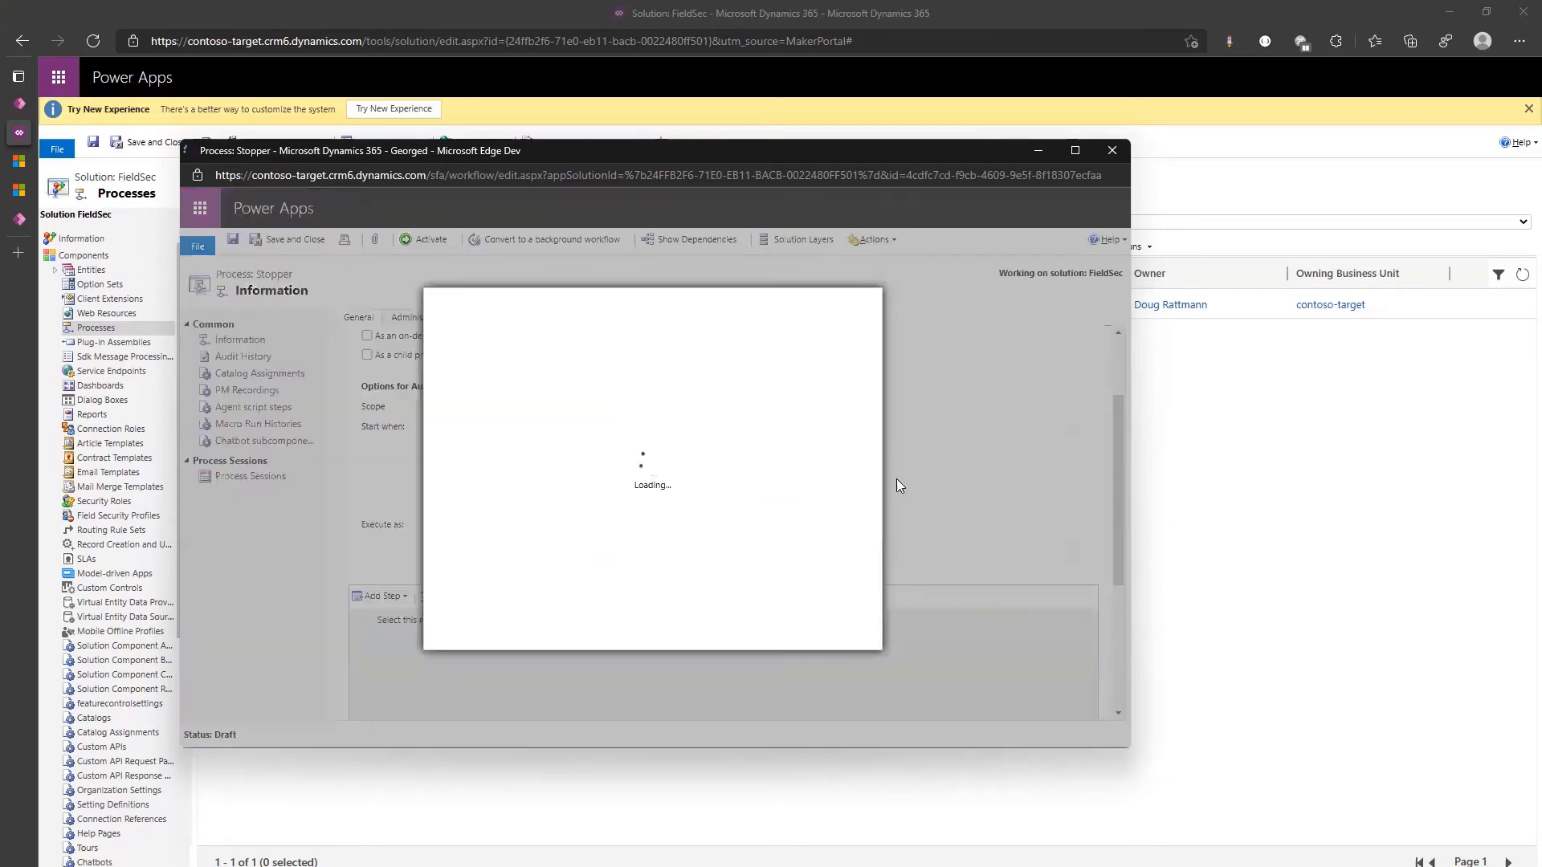
{"action": "scroll", "coordinate": [630, 488], "scroll_direction": "down", "scroll_amount": 15}
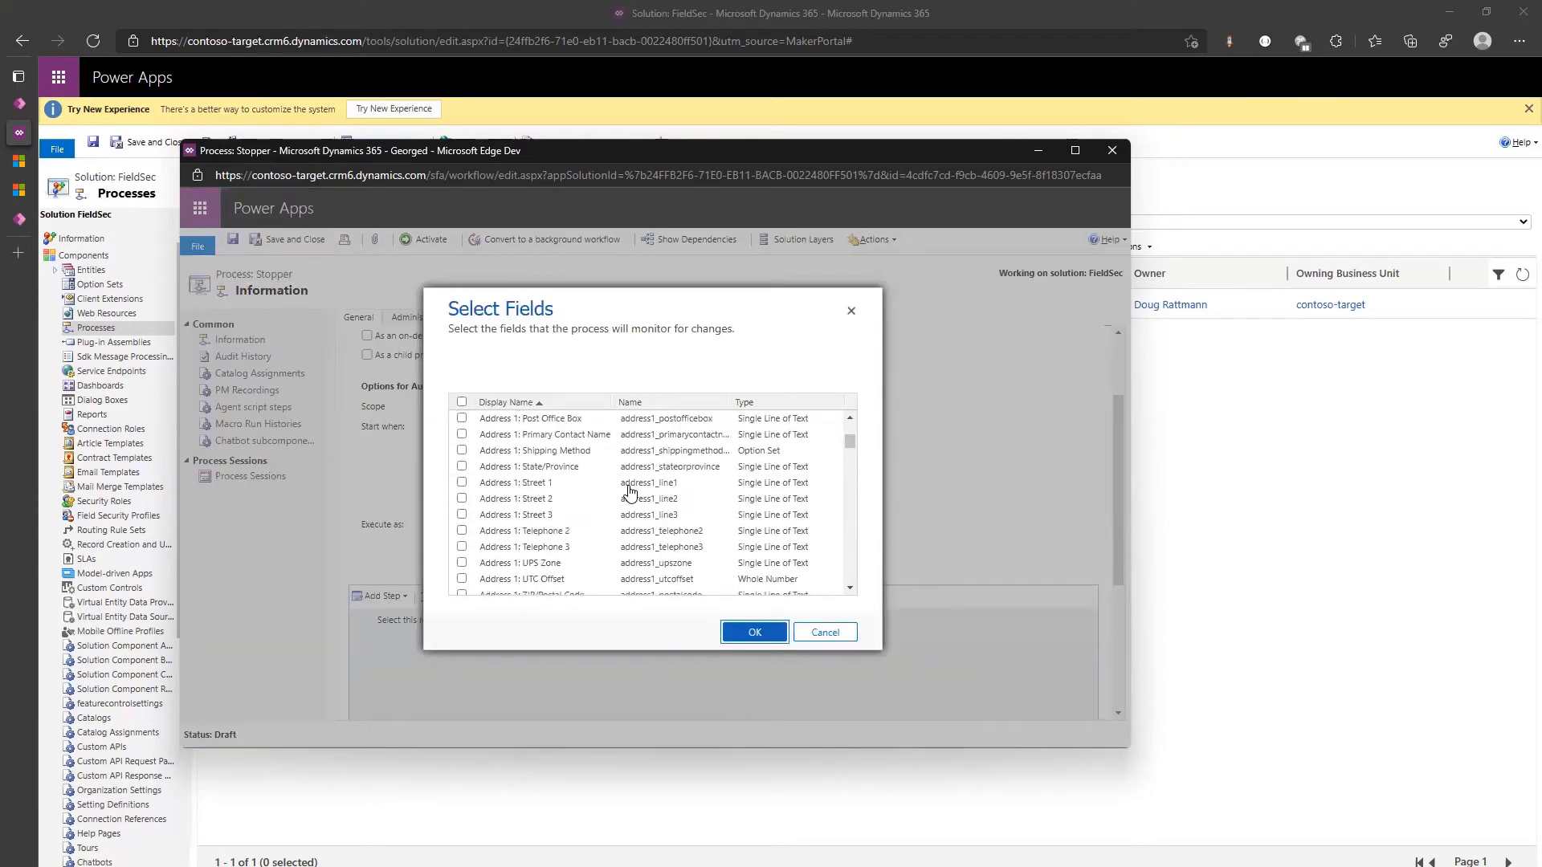
{"action": "left_click", "coordinate": [665, 403]}
{"action": "left_click", "coordinate": [462, 451]}
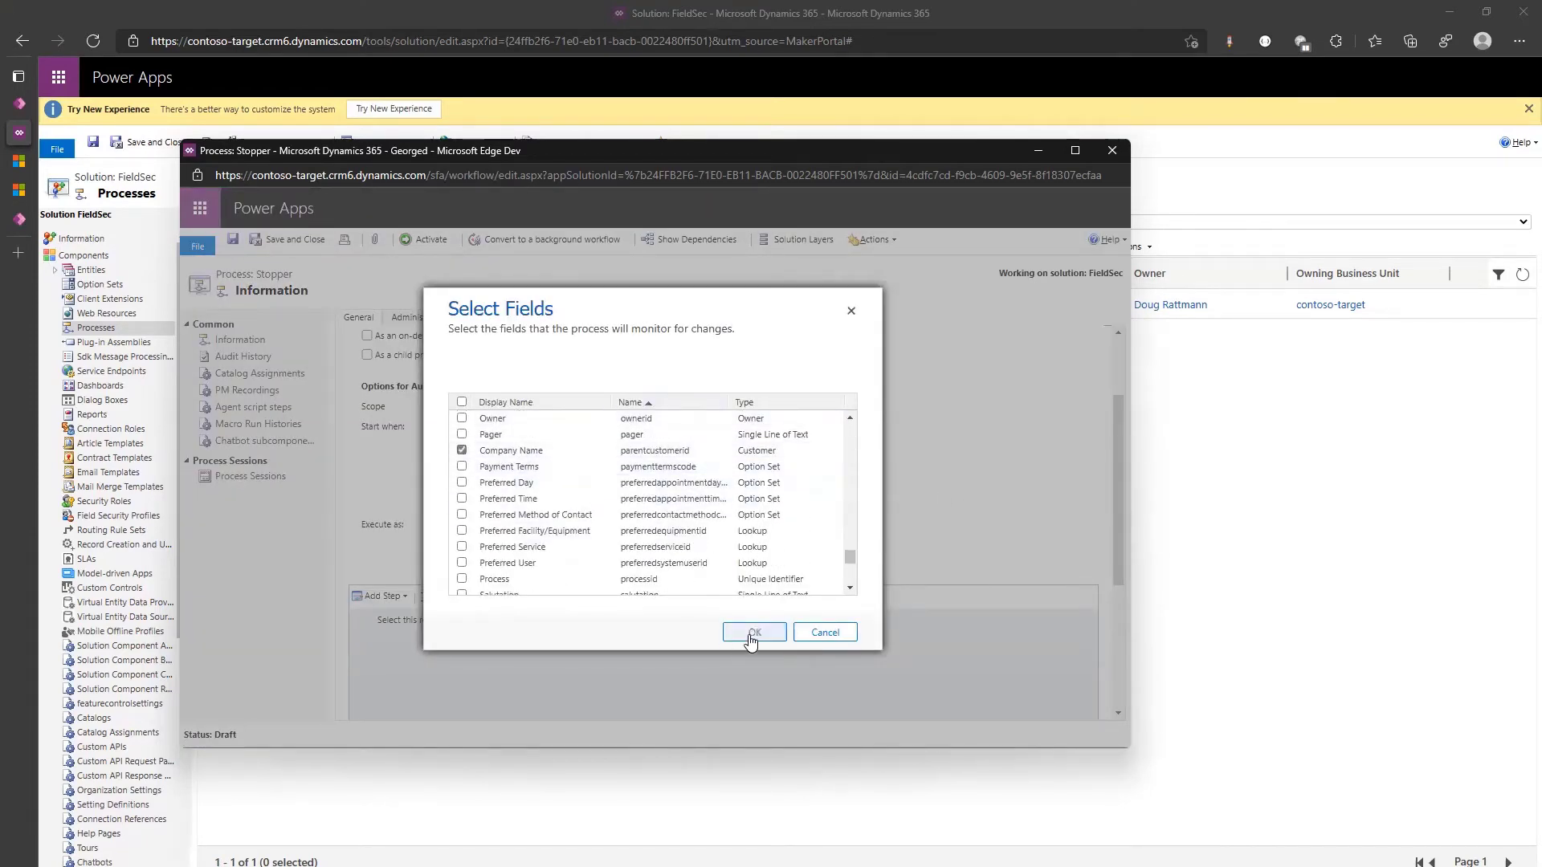
{"action": "left_click", "coordinate": [753, 633]}
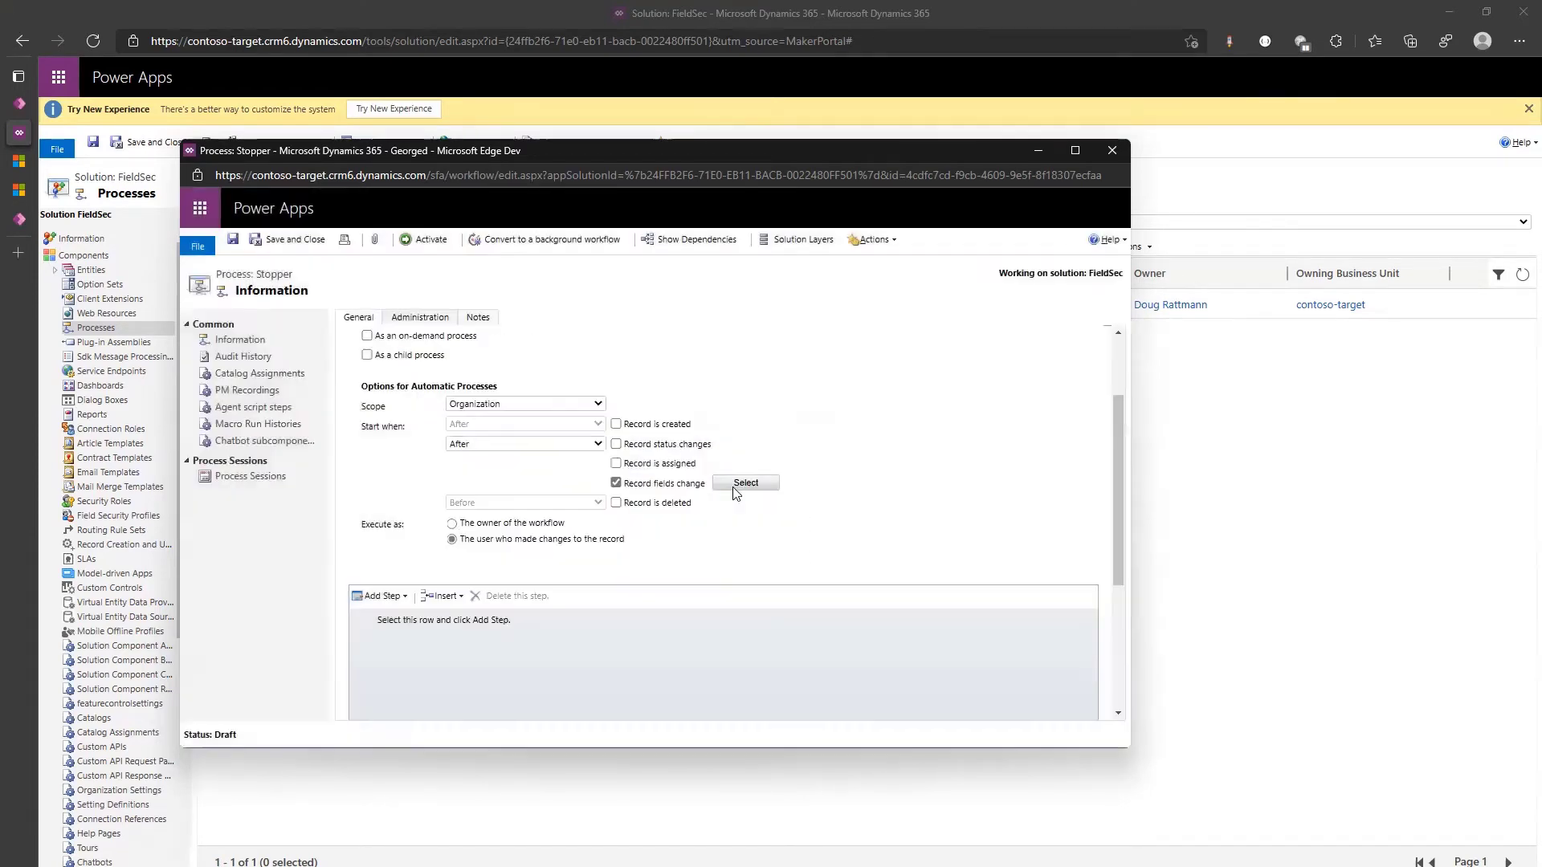
{"action": "left_click", "coordinate": [382, 596]}
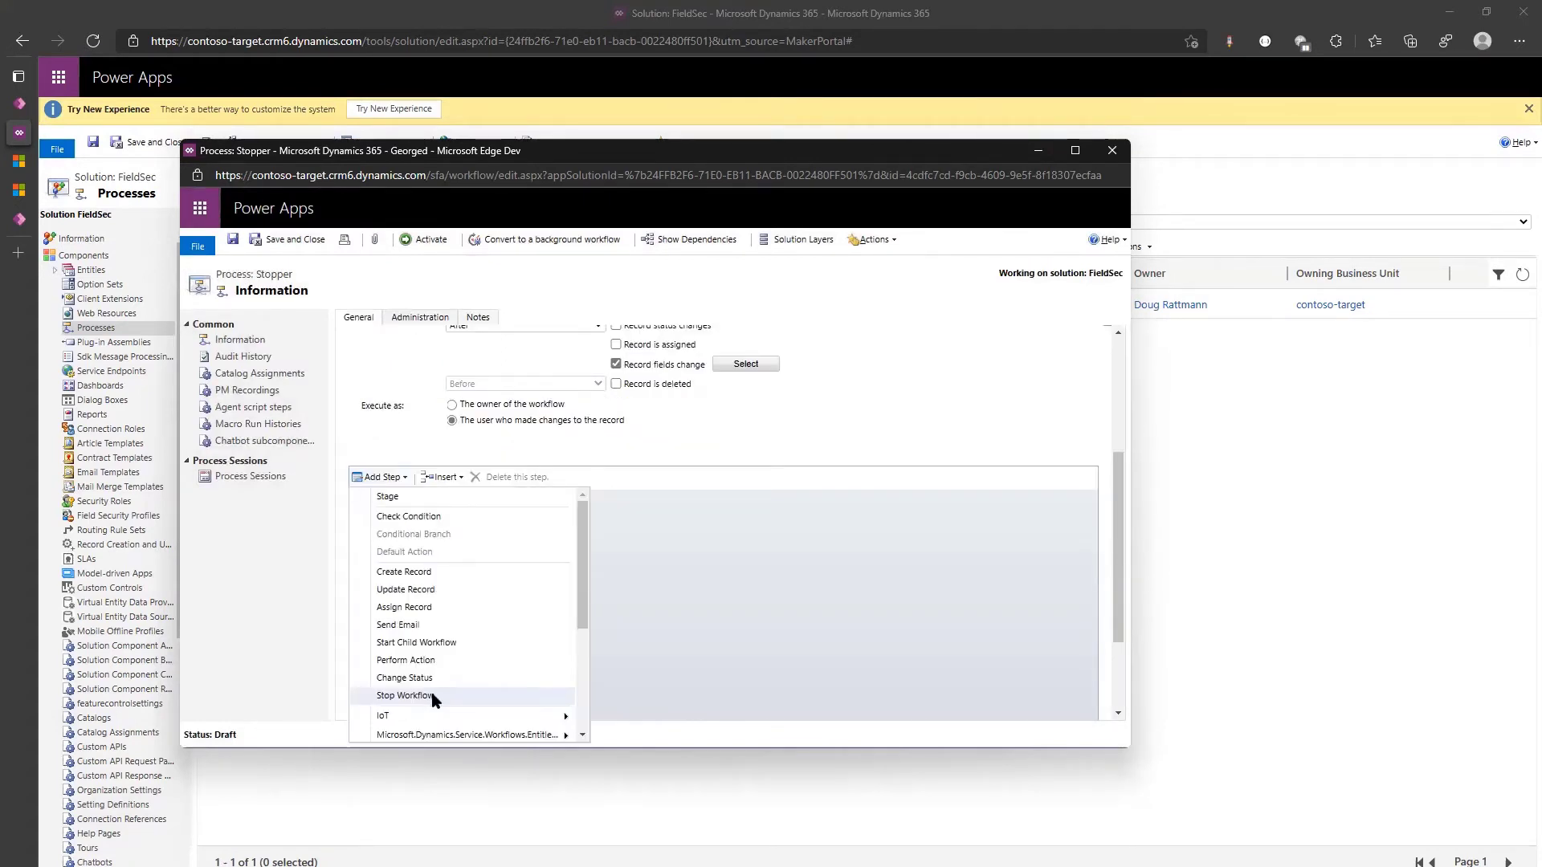
{"action": "left_click", "coordinate": [432, 697]}
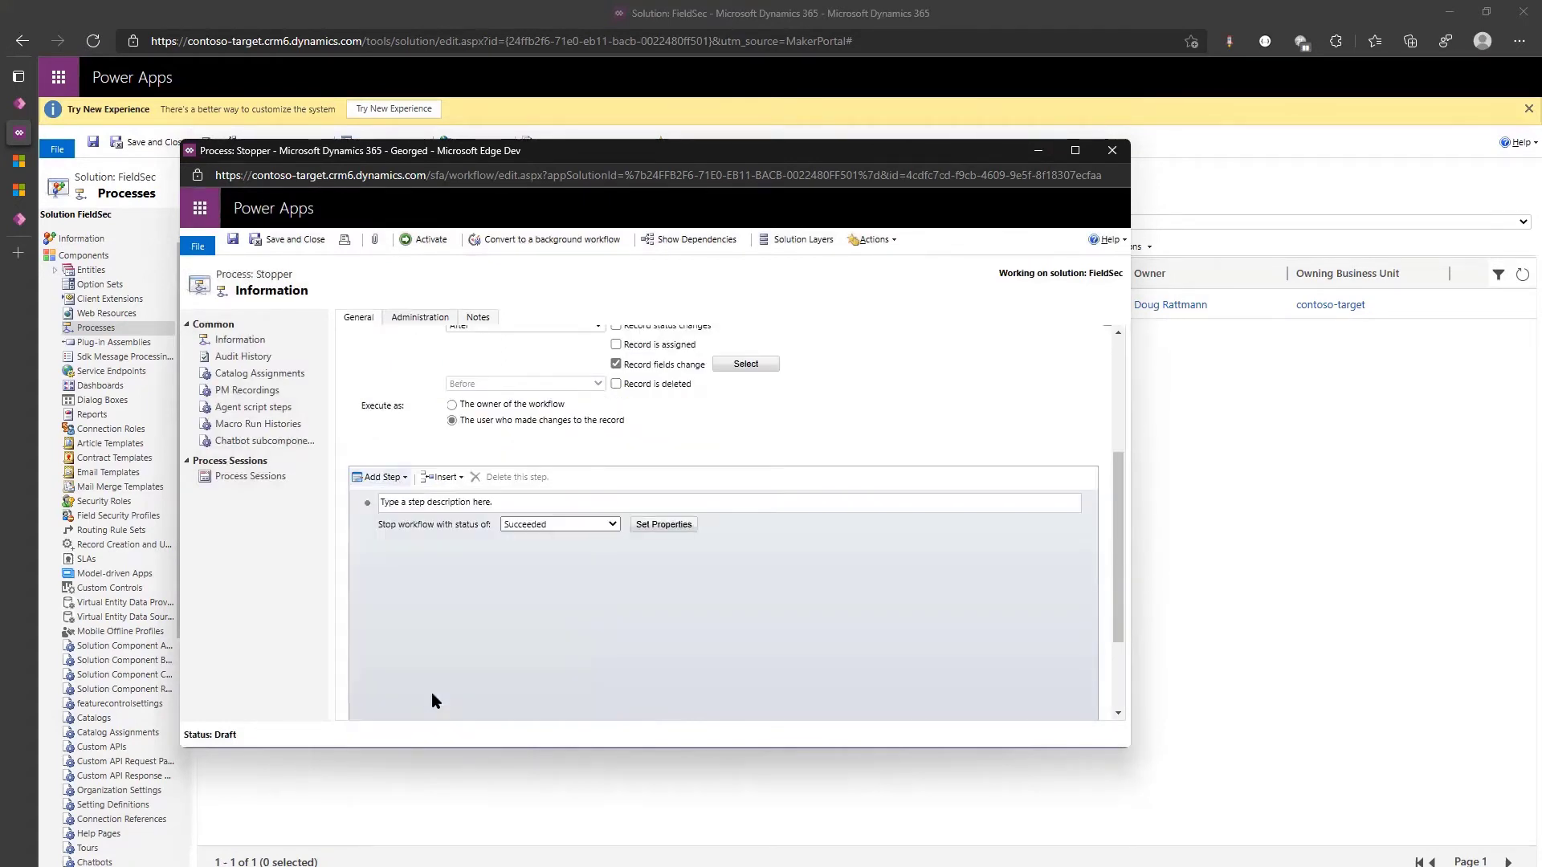
Set the stop step's status message to 'You cannot do that' plus the user's name, then save
{"action": "left_click", "coordinate": [663, 525]}
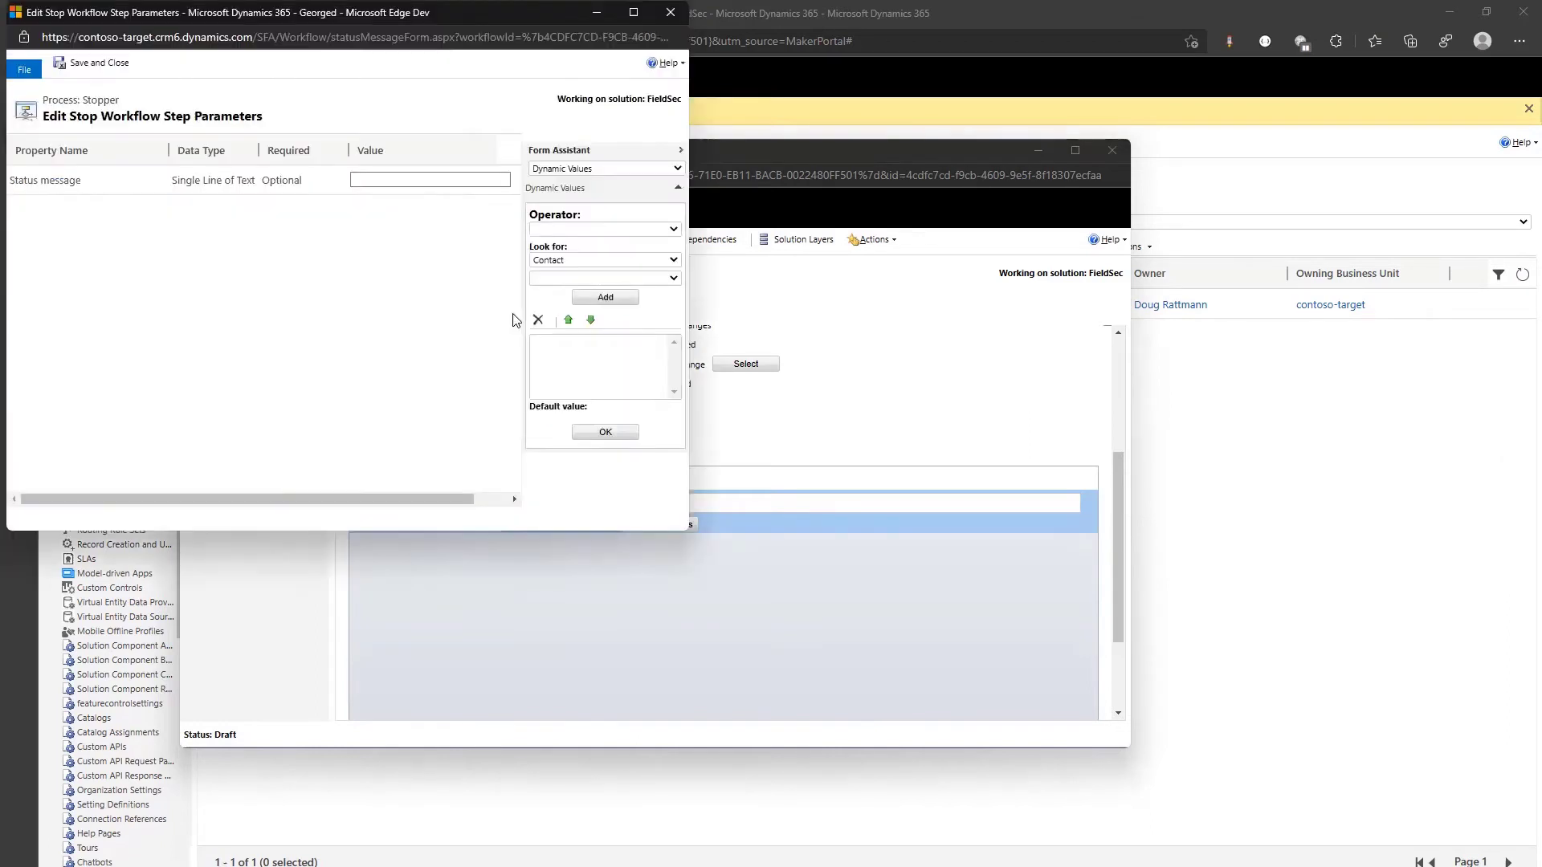
{"action": "left_click", "coordinate": [382, 181]}
{"action": "type", "text": "You cannot do that"}
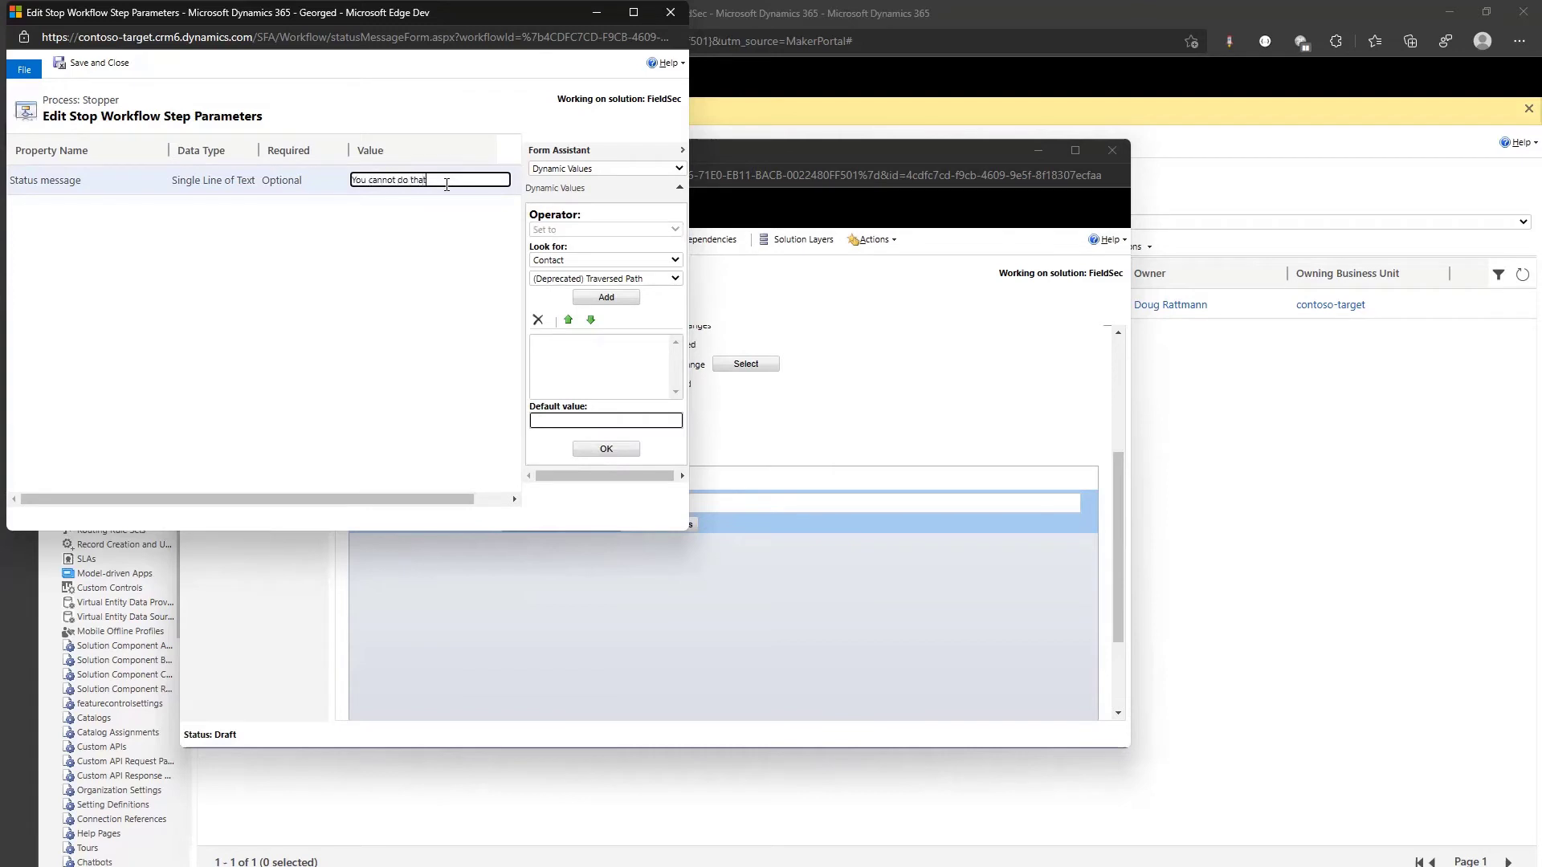
{"action": "type", "text": ", Alan"}
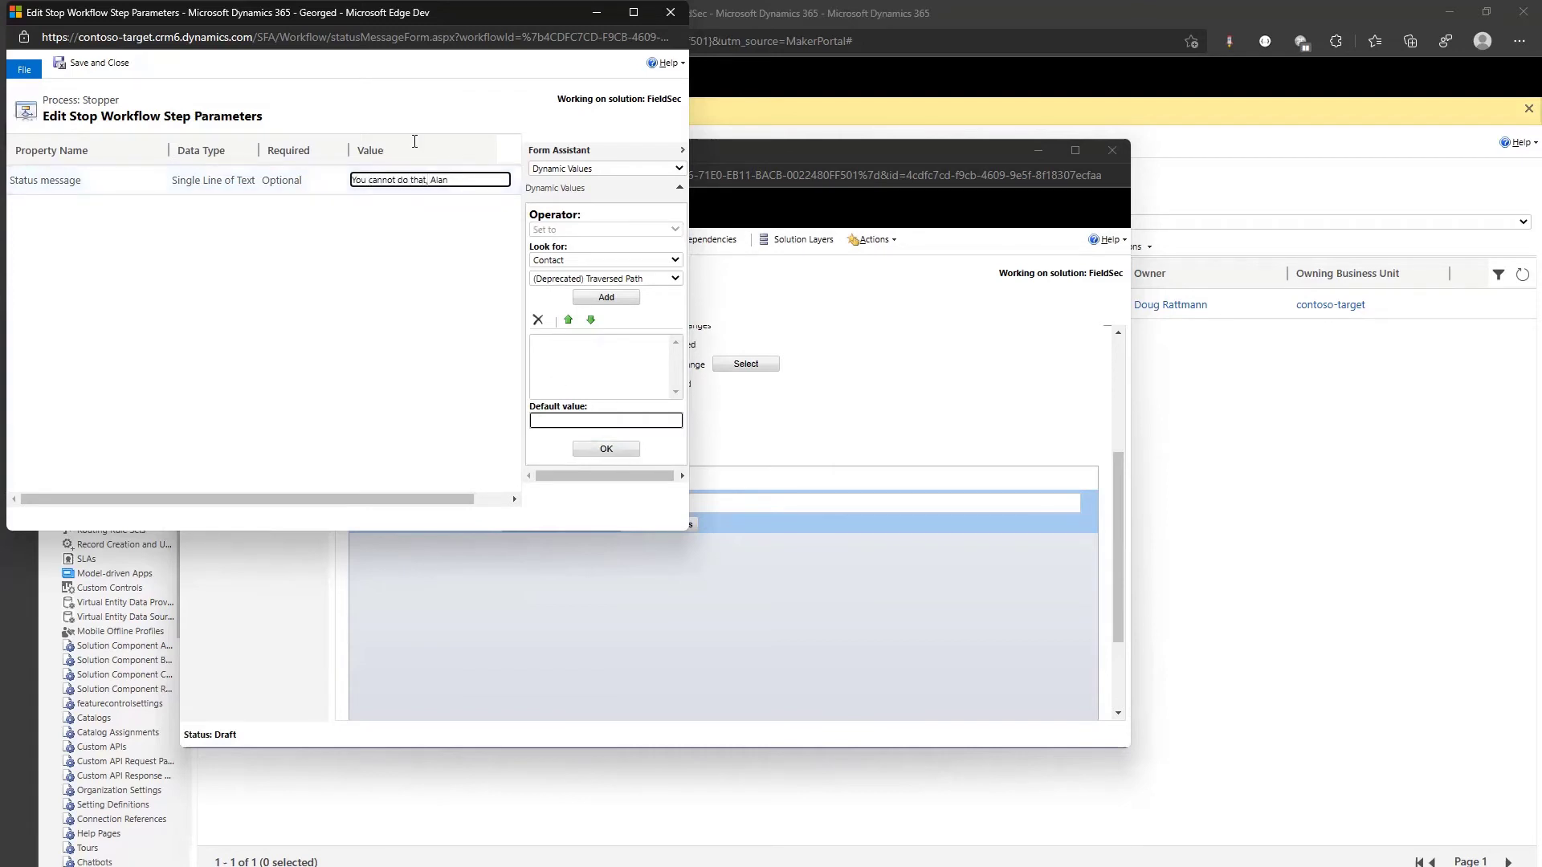
{"action": "left_click", "coordinate": [110, 66]}
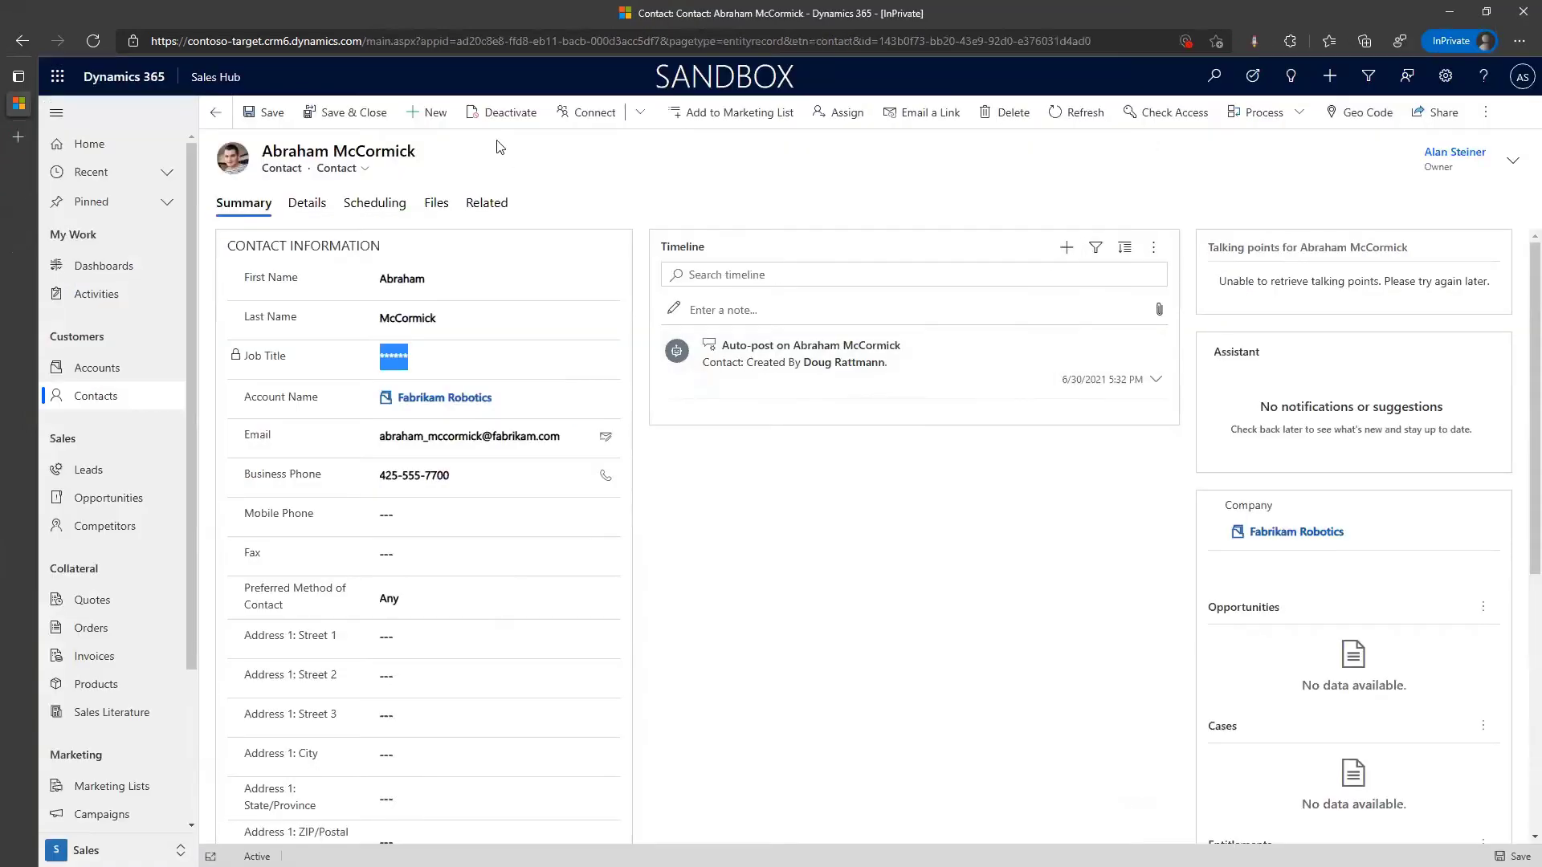
In God Mode, replace the contact's account Fabrikam Robotics with Blue Yonder Airlines and save despite the duplicate warning
{"action": "left_click", "coordinate": [1254, 41]}
{"action": "left_click", "coordinate": [795, 246]}
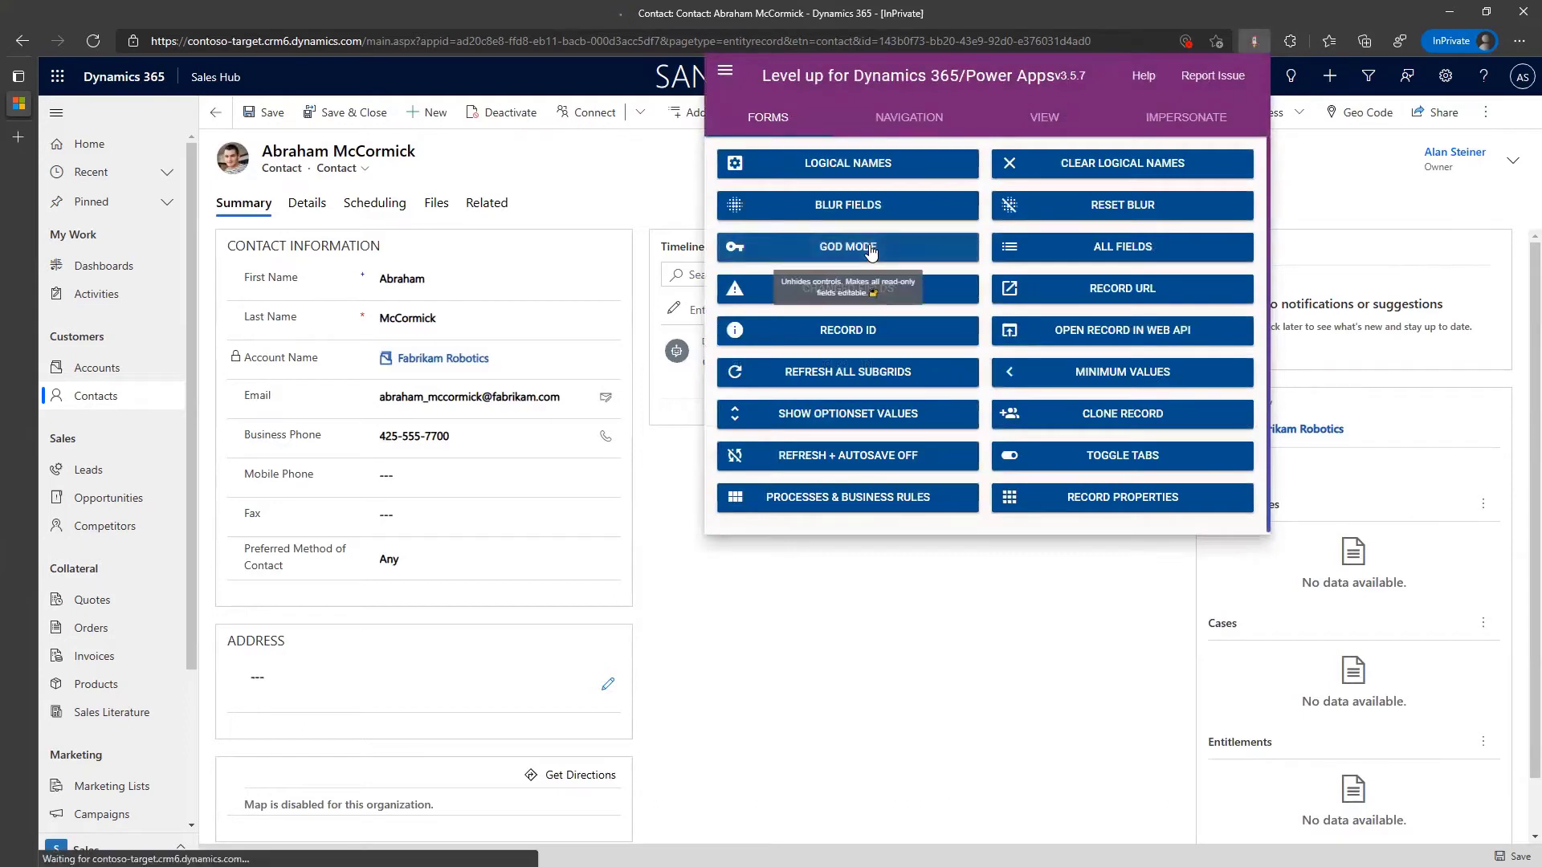
{"action": "left_click", "coordinate": [511, 399]}
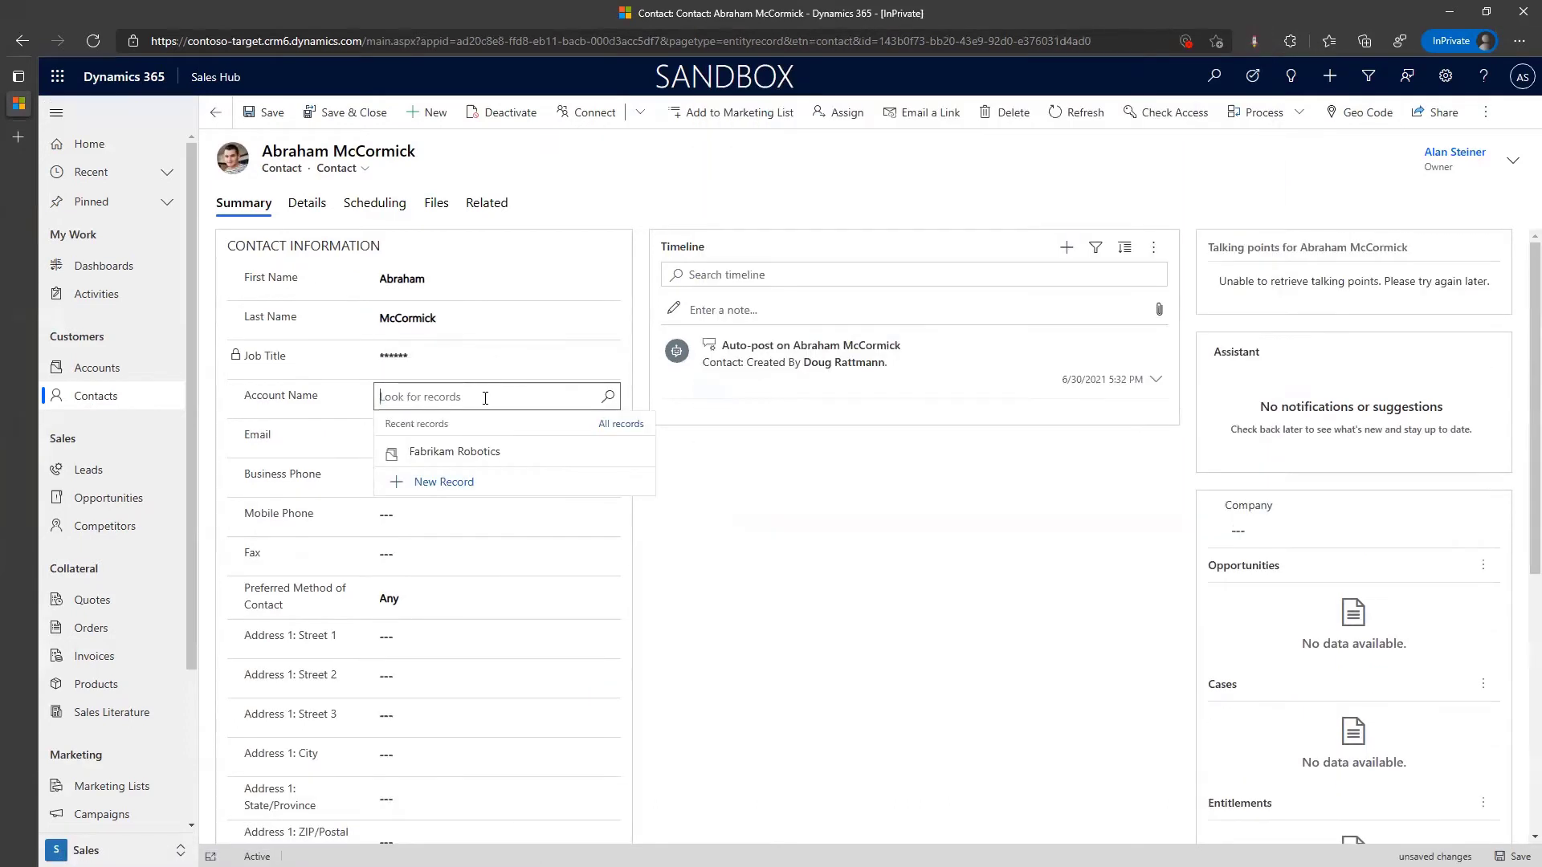
{"action": "type", "text": "Blu"}
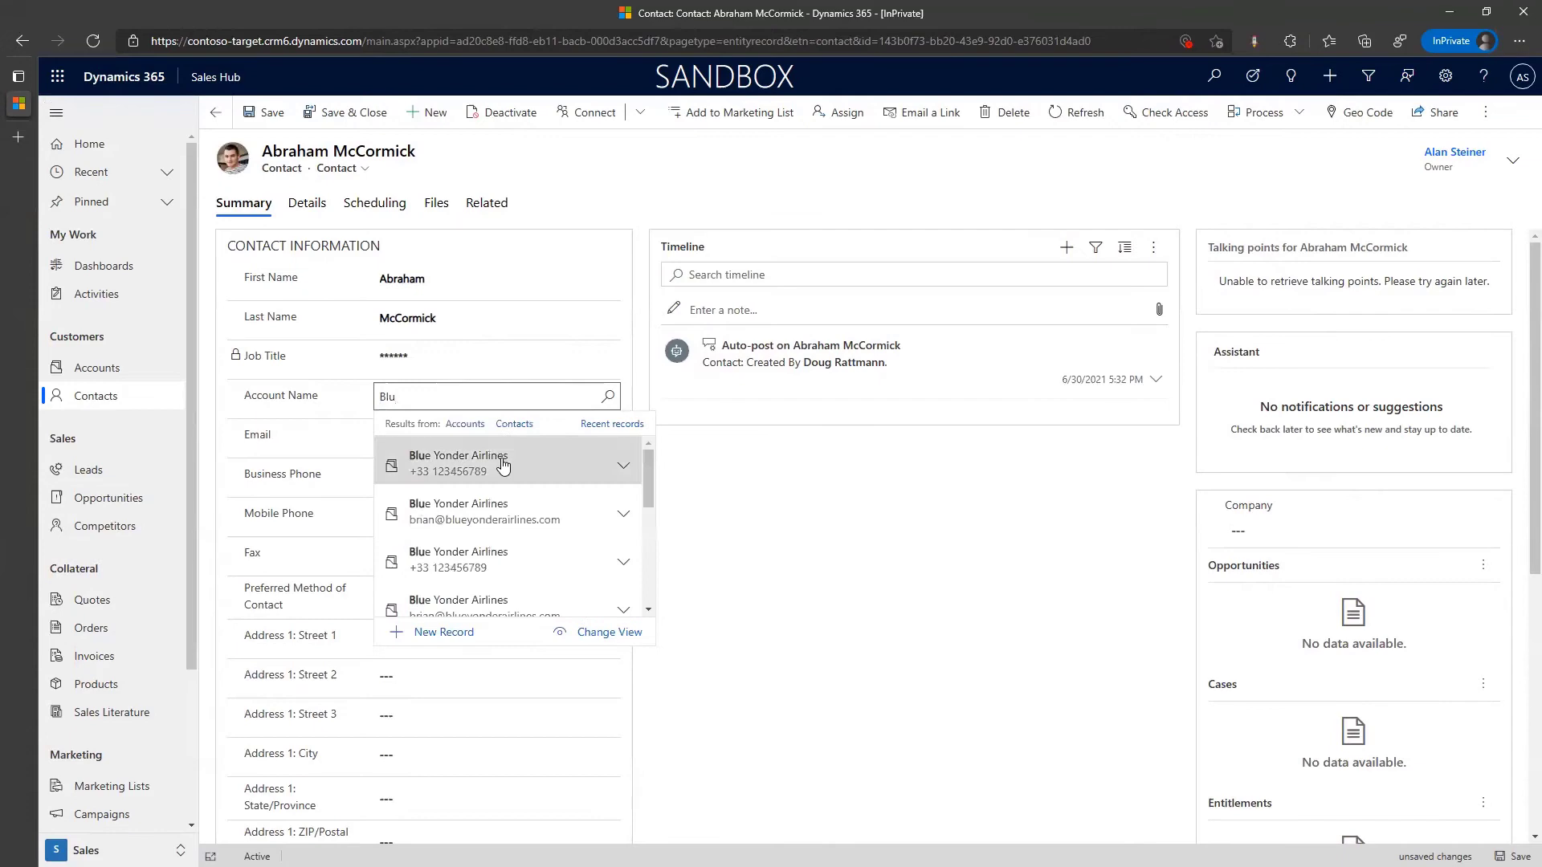
{"action": "left_click", "coordinate": [501, 462]}
{"action": "key", "text": "ctrl+s"}
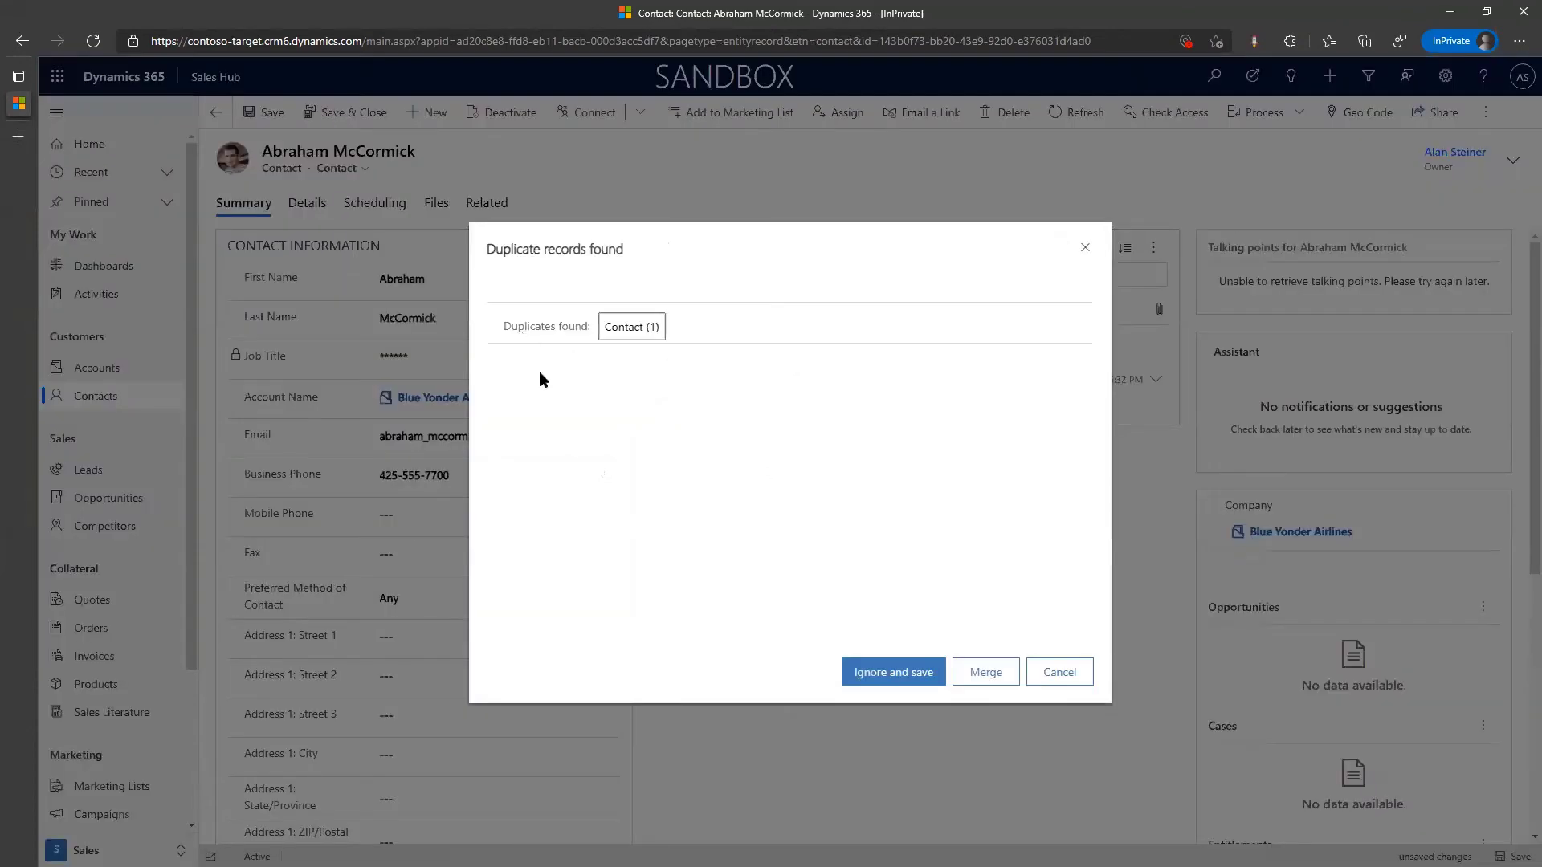
{"action": "left_click", "coordinate": [856, 682]}
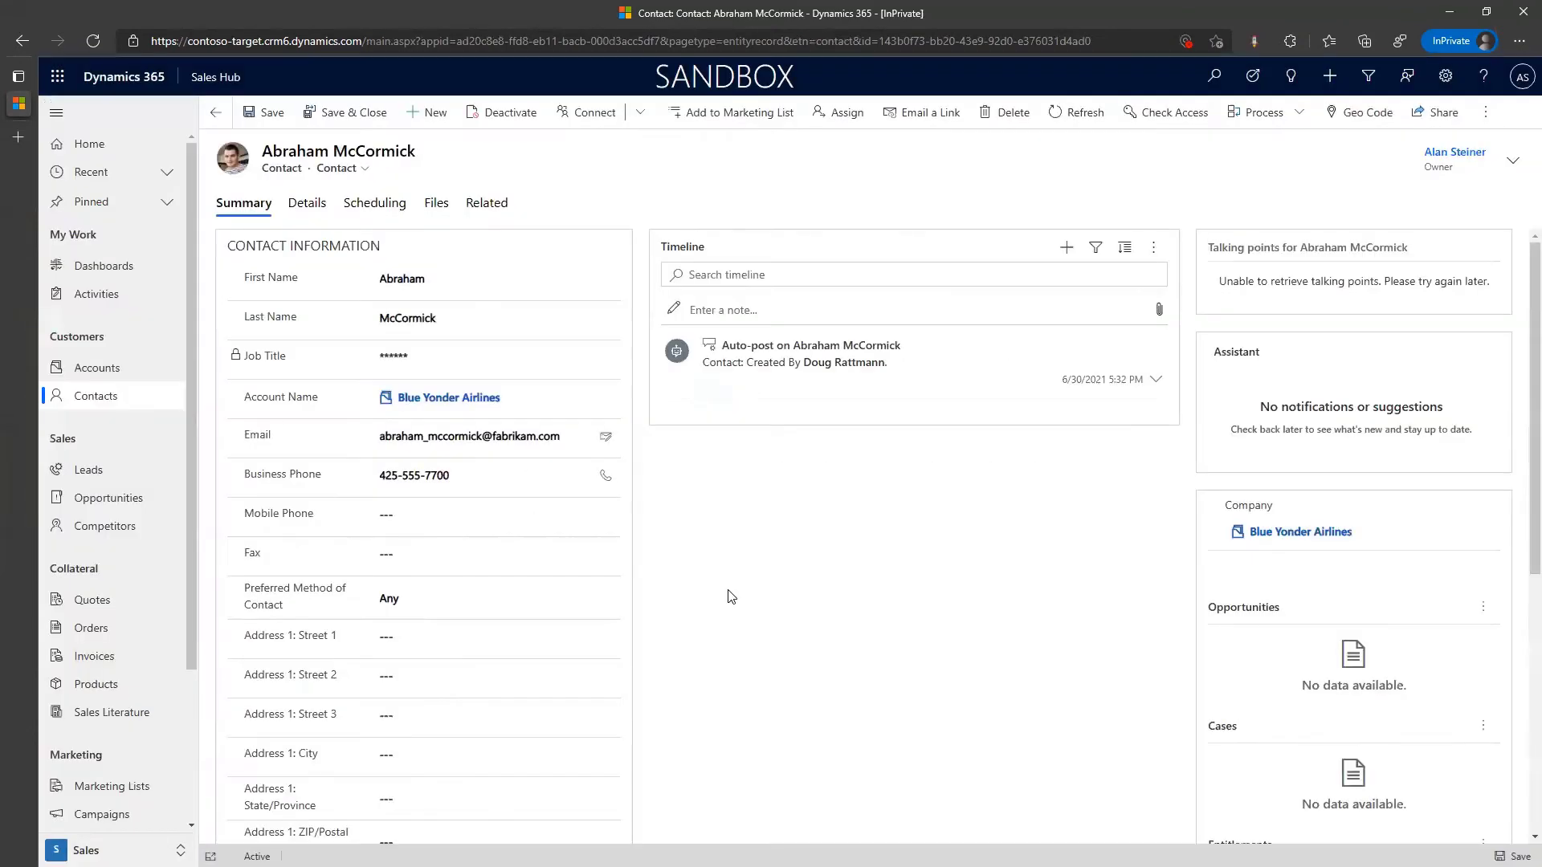
{"action": "mouse_move", "coordinate": [519, 407]}
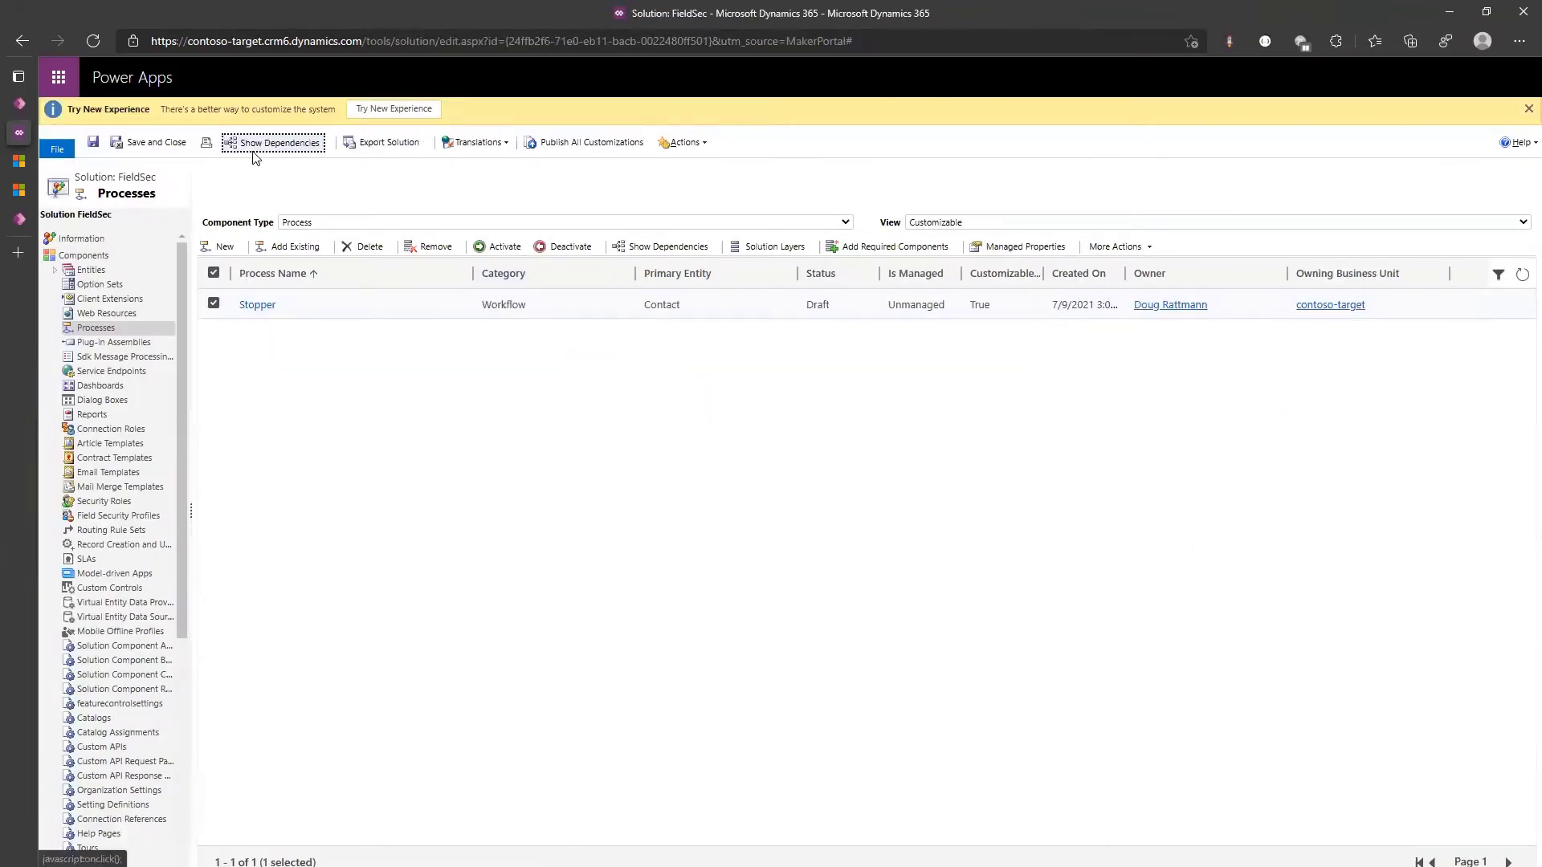
Switch the Stopper process from Draft to Activated, confirming the activation prompt
{"action": "left_click", "coordinate": [498, 248]}
{"action": "left_click", "coordinate": [874, 546]}
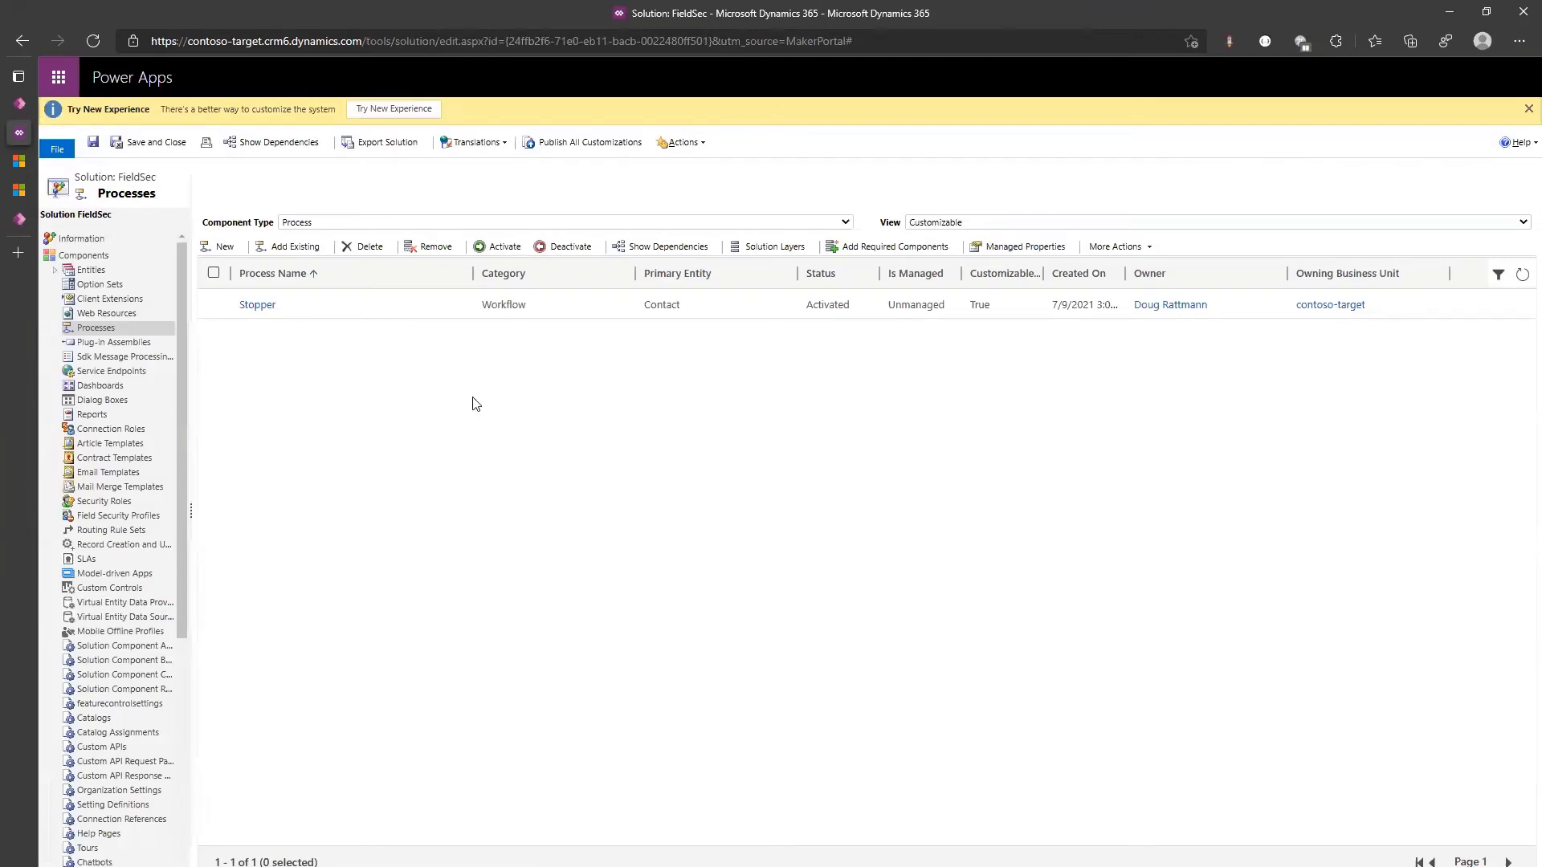
Change the contact's Account Name to Best o' Sales, save, and dismiss the Business Process Error
{"action": "key", "text": "alt+Tab"}
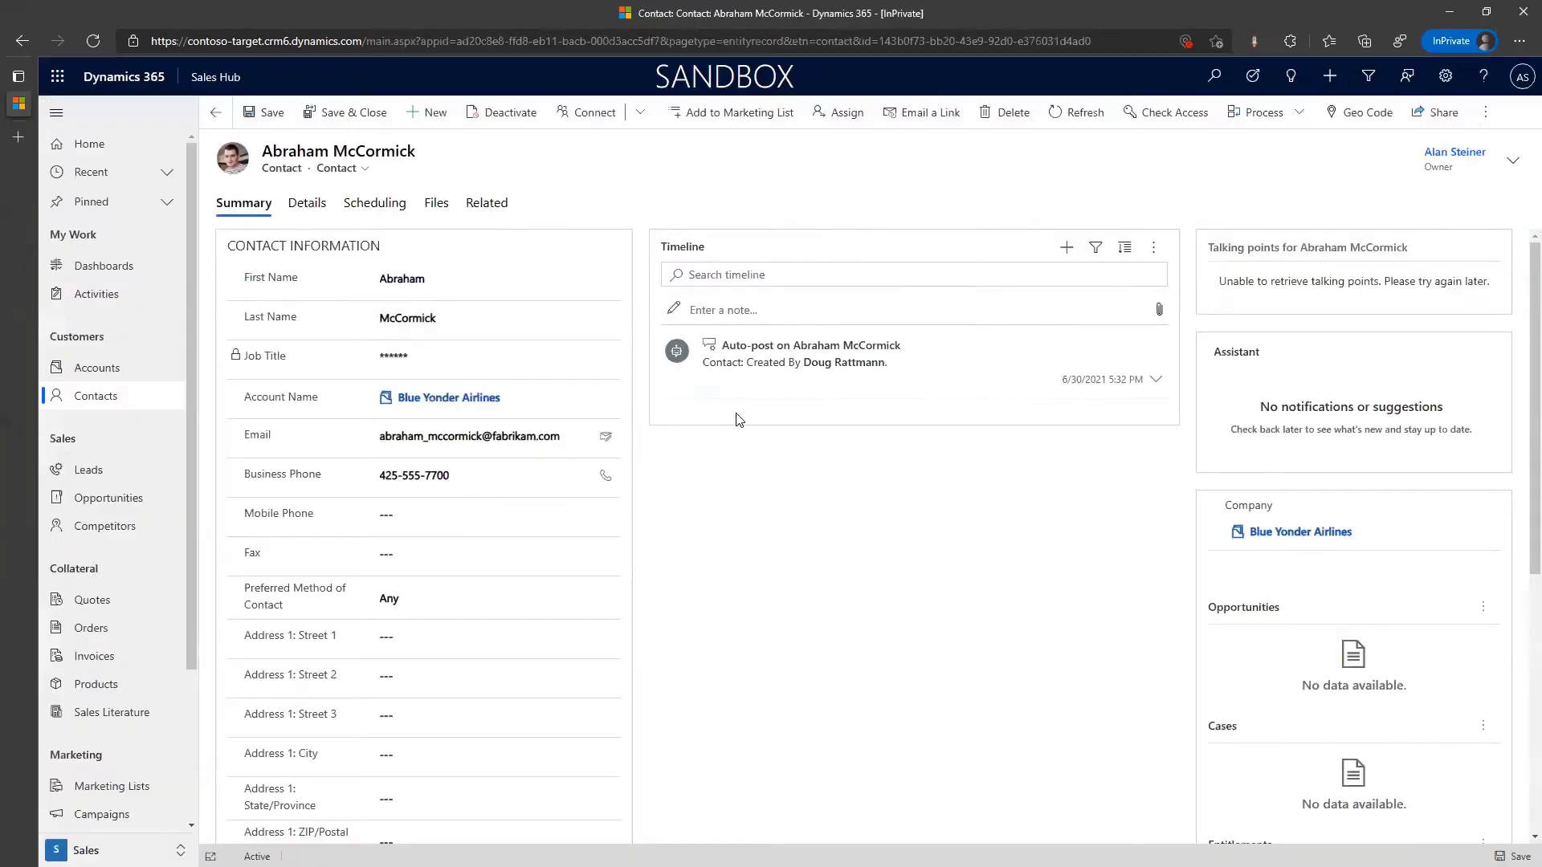
{"action": "left_click", "coordinate": [514, 399]}
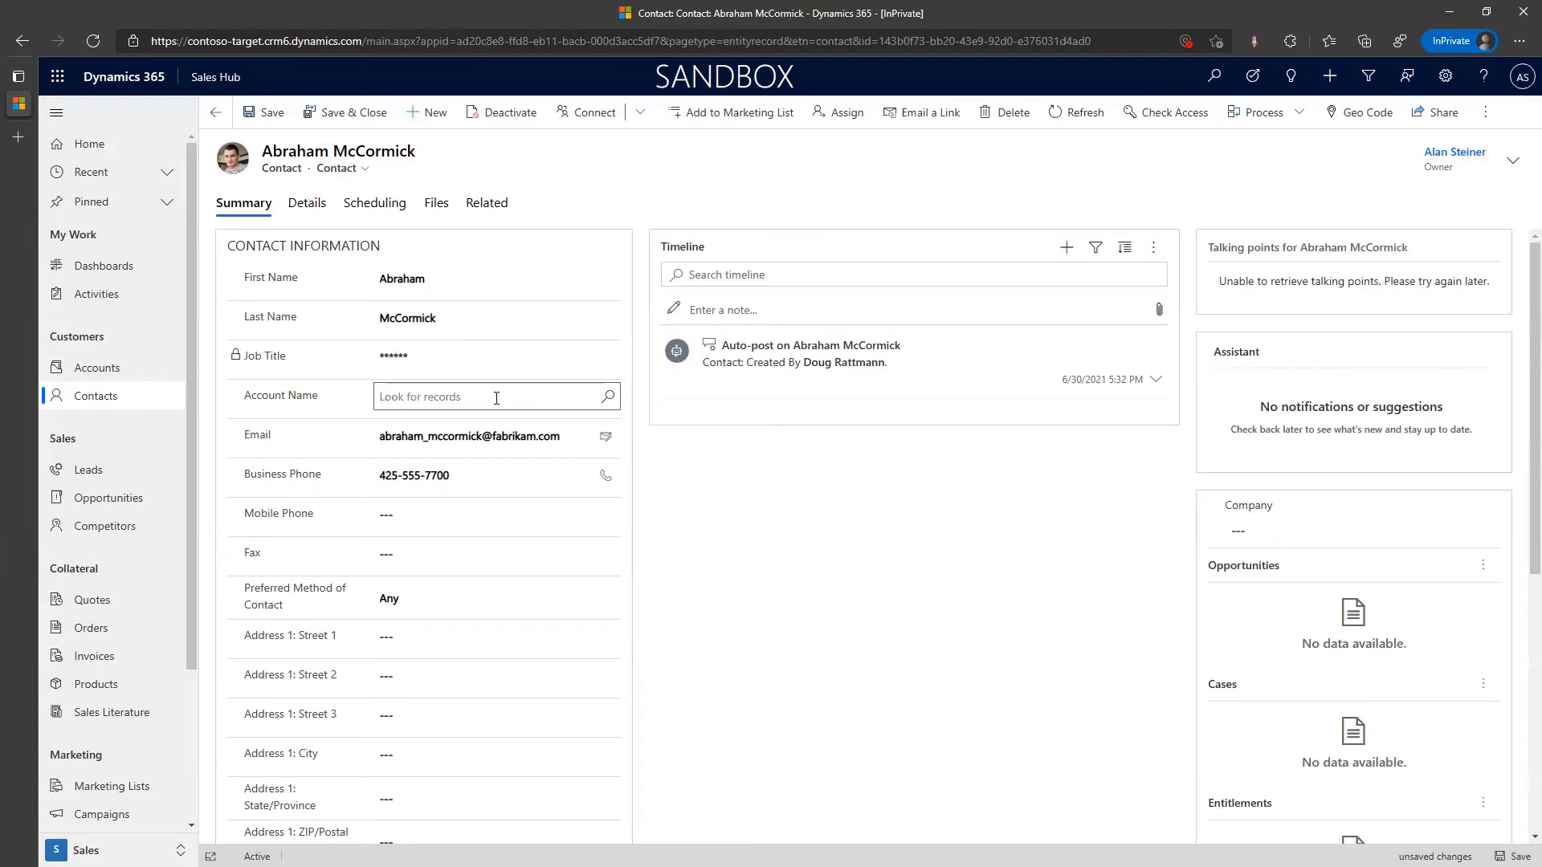
{"action": "left_click", "coordinate": [496, 398]}
{"action": "left_click", "coordinate": [465, 427]}
{"action": "left_click", "coordinate": [266, 114]}
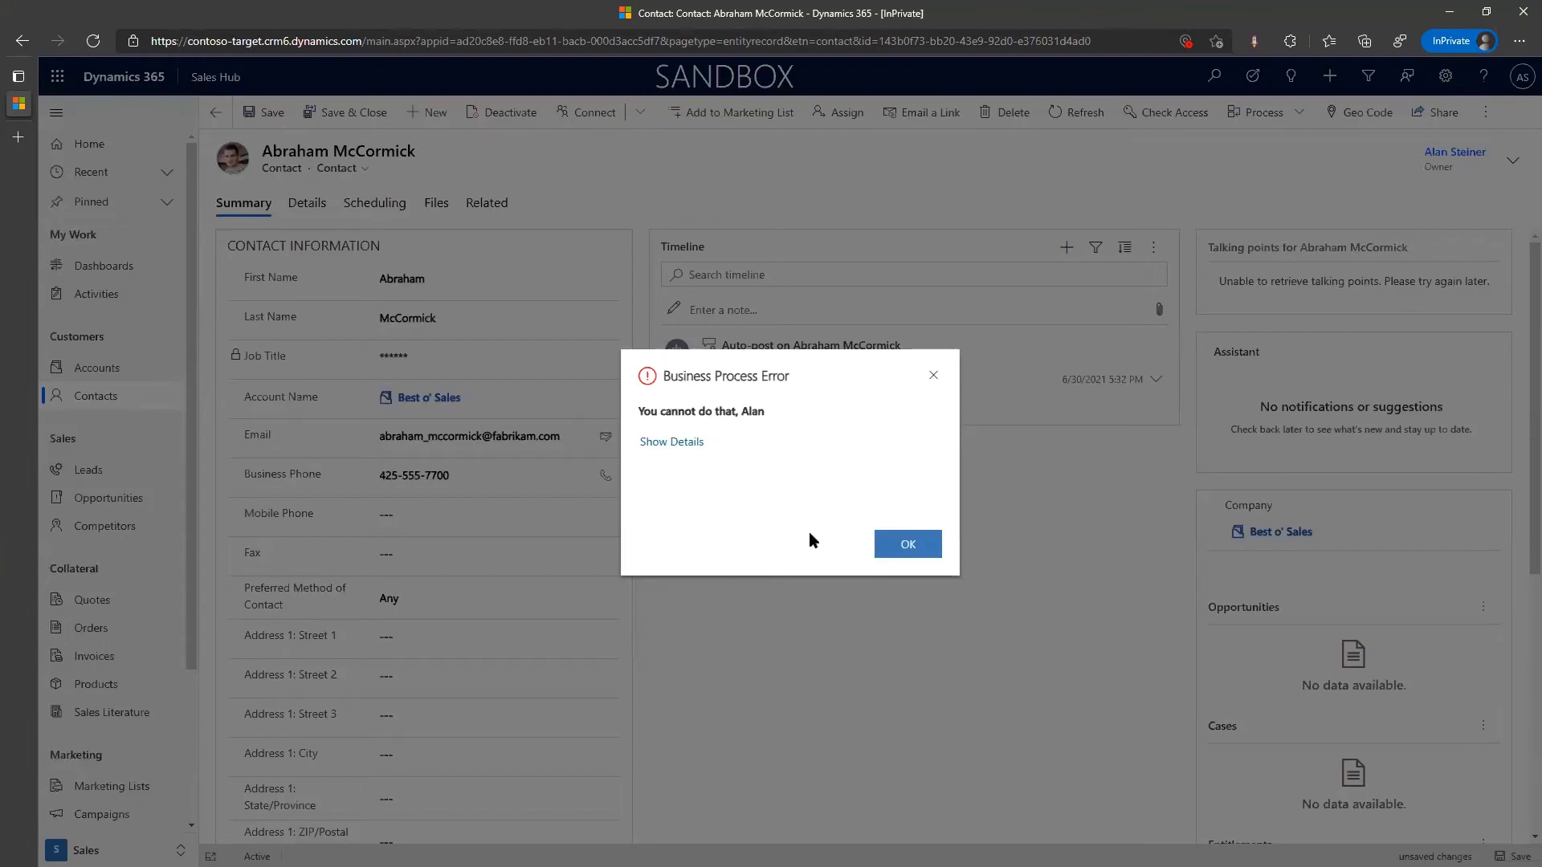
{"action": "left_click", "coordinate": [895, 553]}
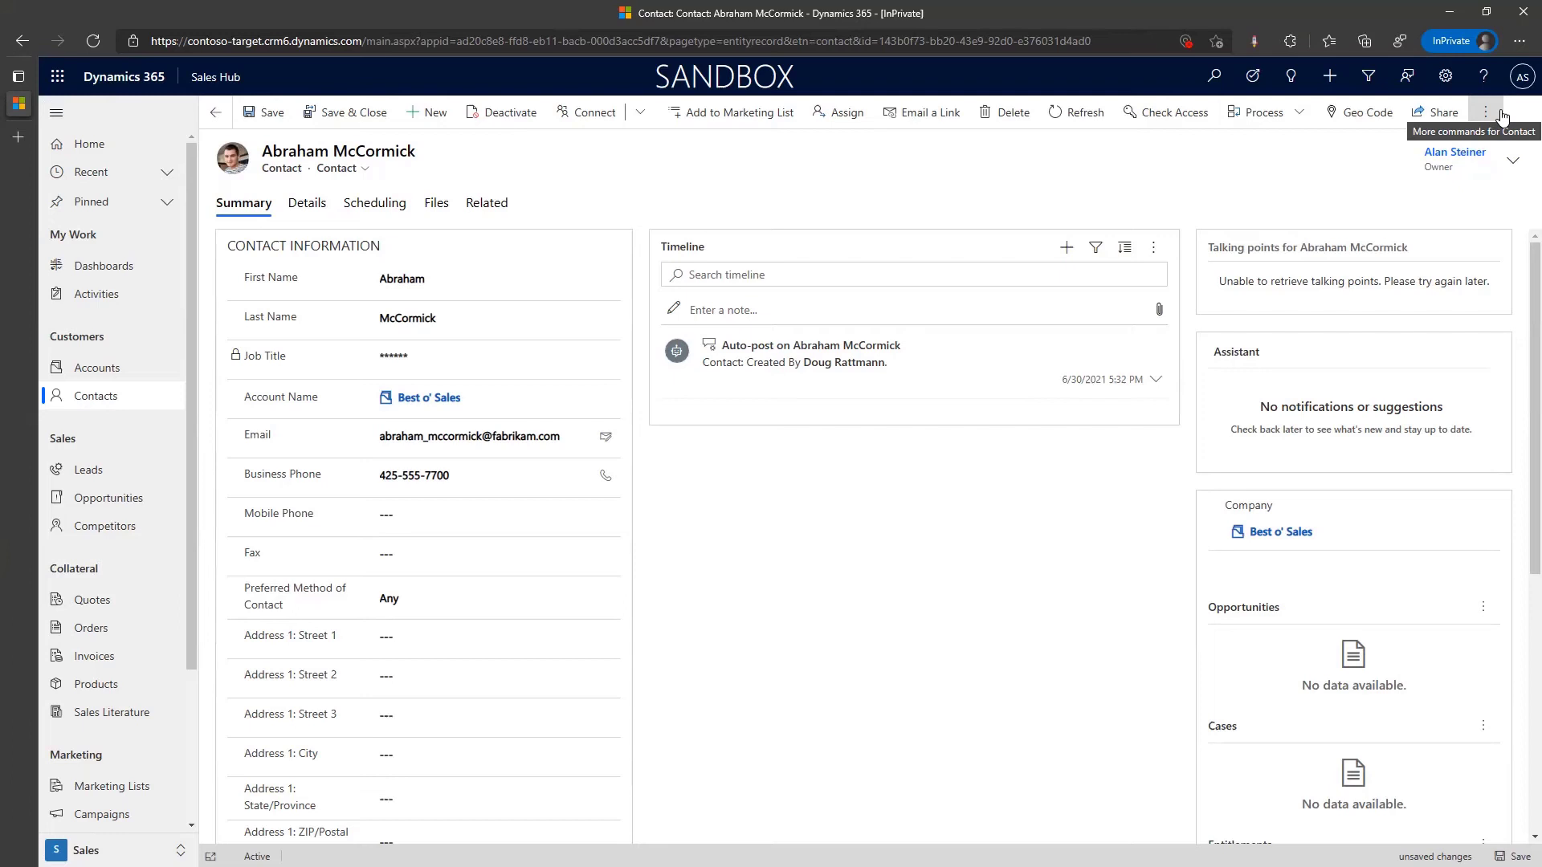
In the DevTools console, run Xrm.Page.getControl("jobtitle").setVisible(true) to show Job Title
{"action": "key", "text": "F12"}
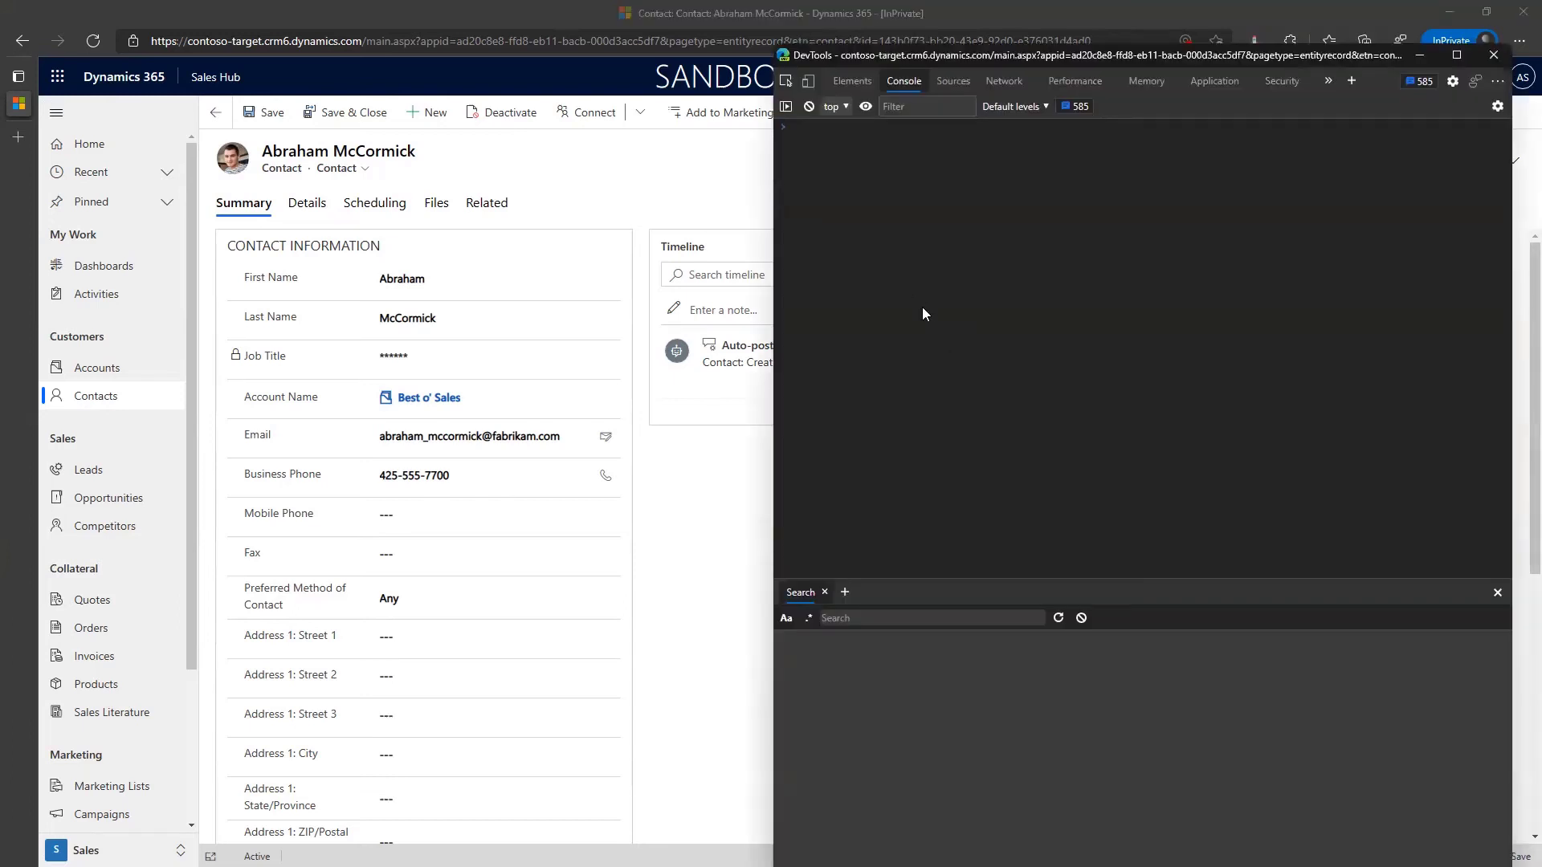
{"action": "type", "text": "XR"}
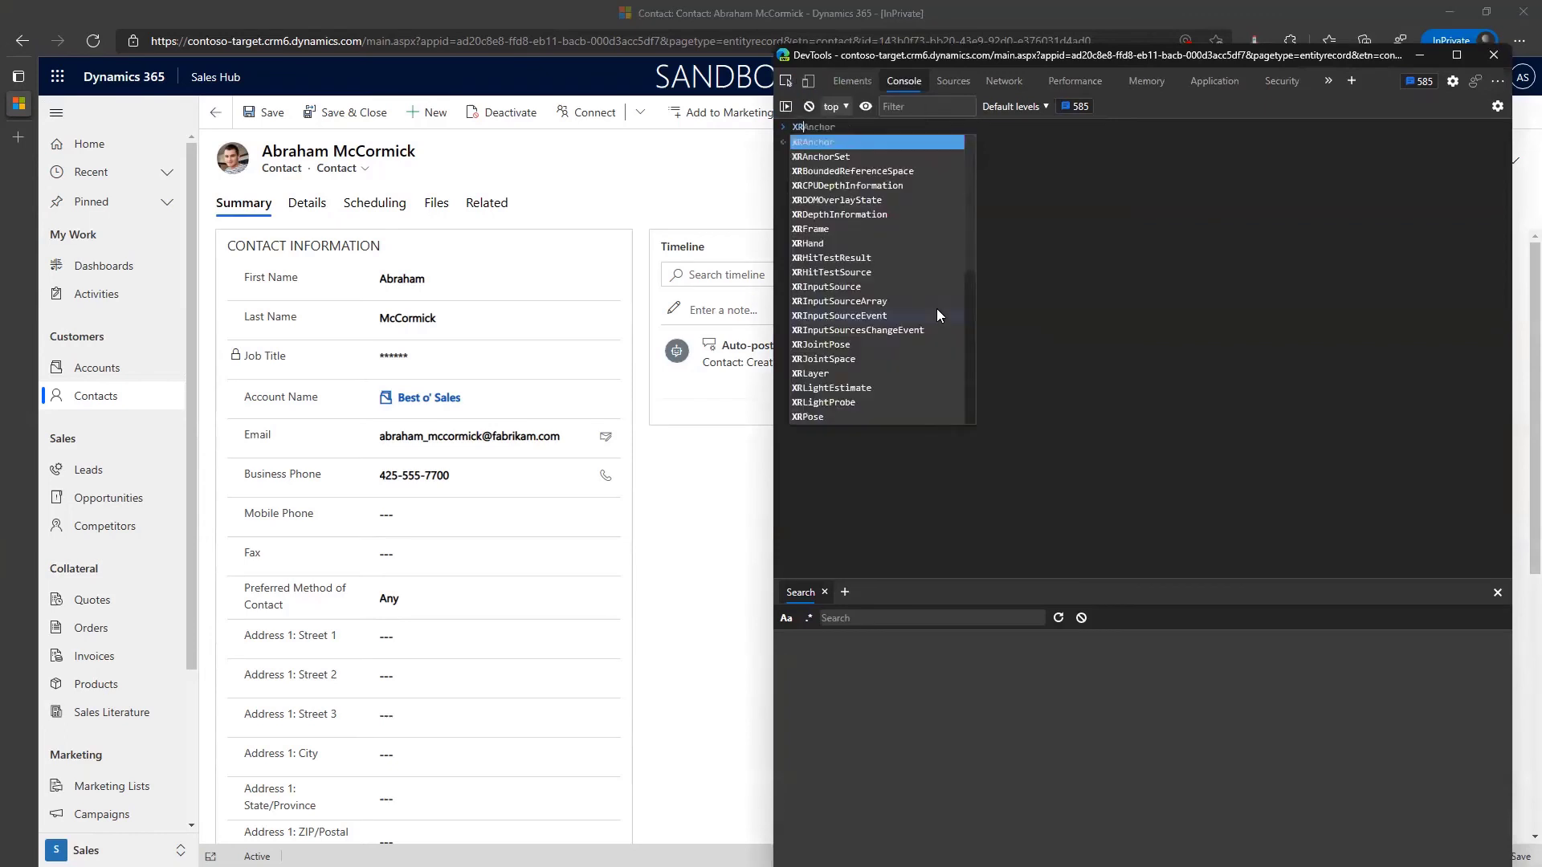
{"action": "key", "text": "BackSpace"}
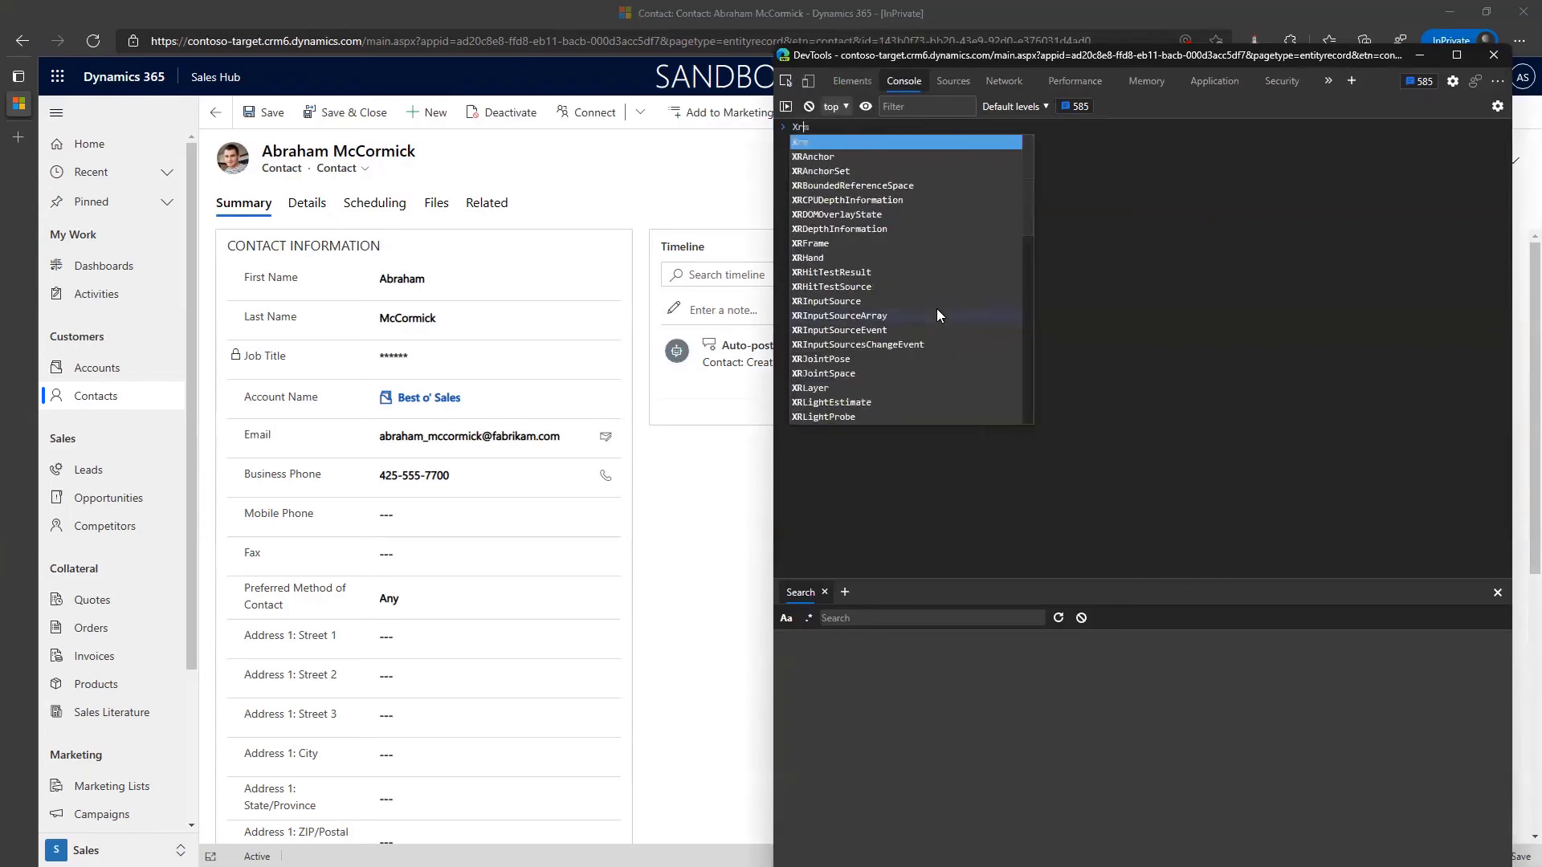
{"action": "type", "text": "rm"}
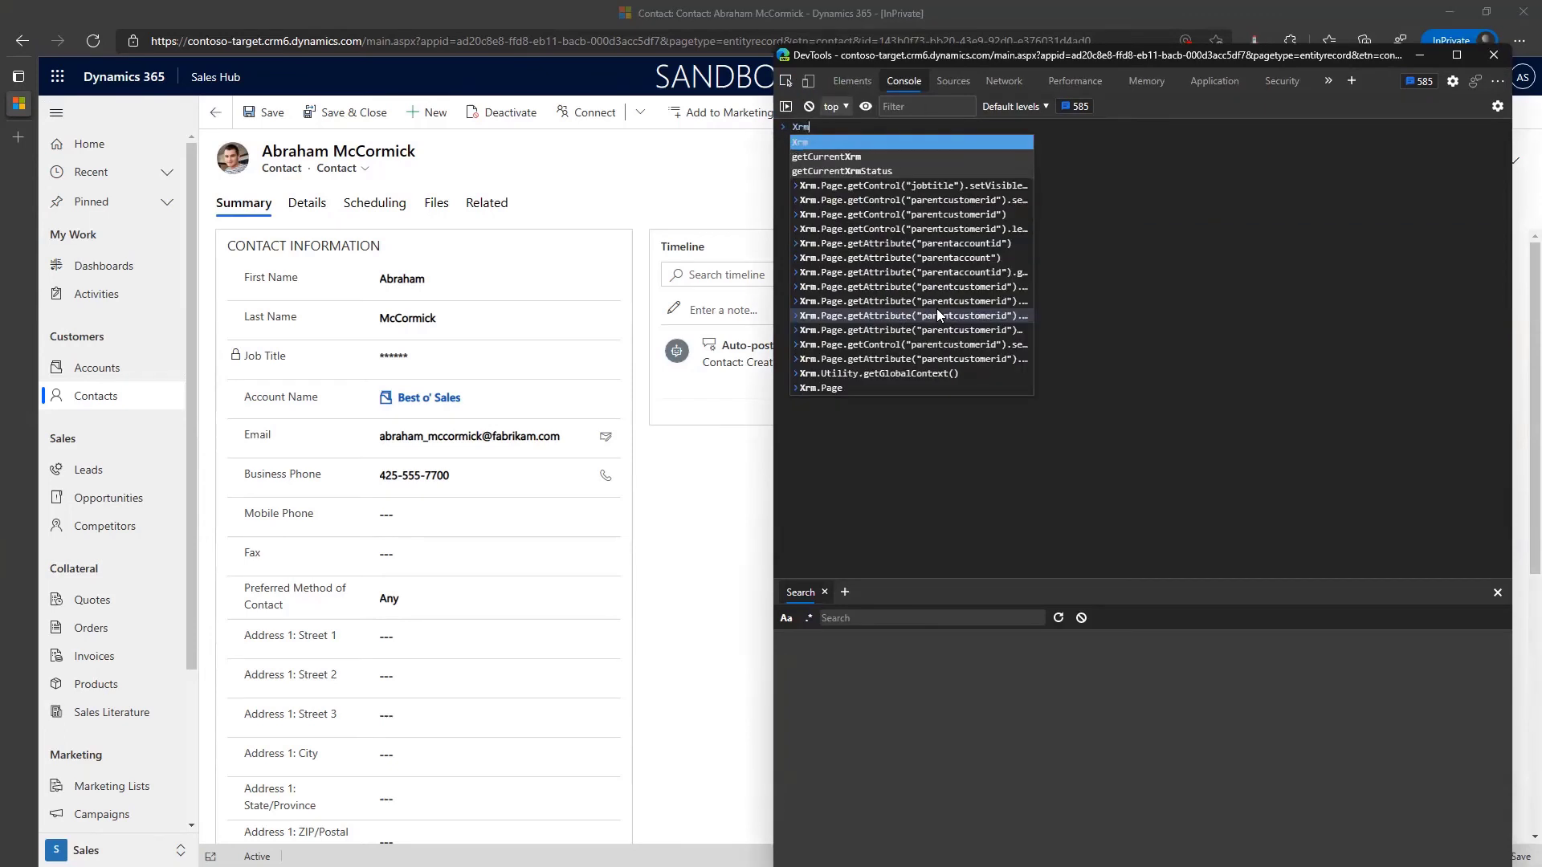
{"action": "type", "text": ".Page"}
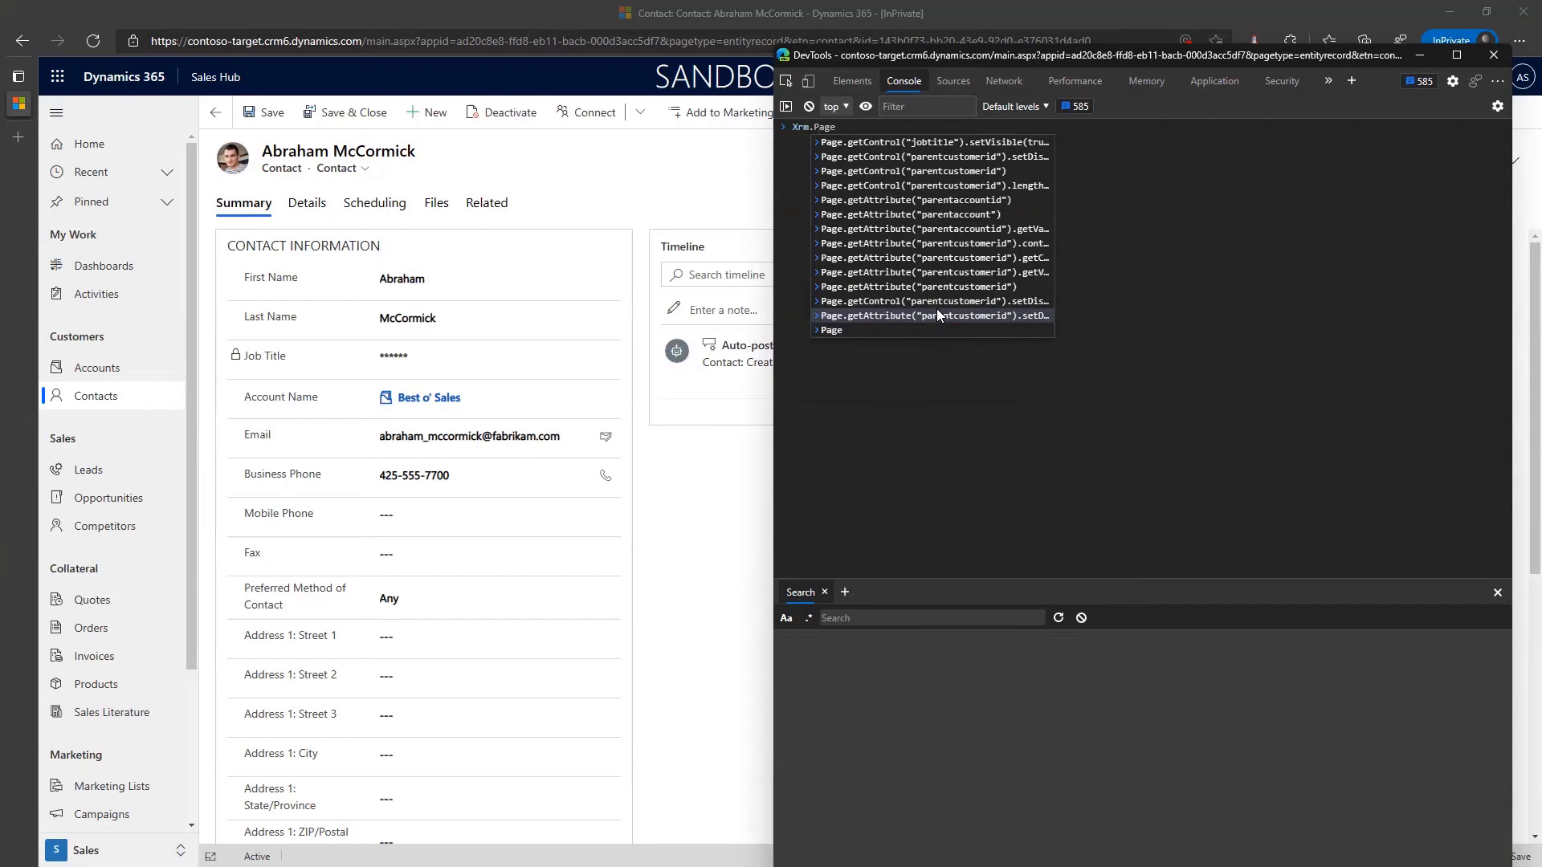
{"action": "key", "text": "Down"}
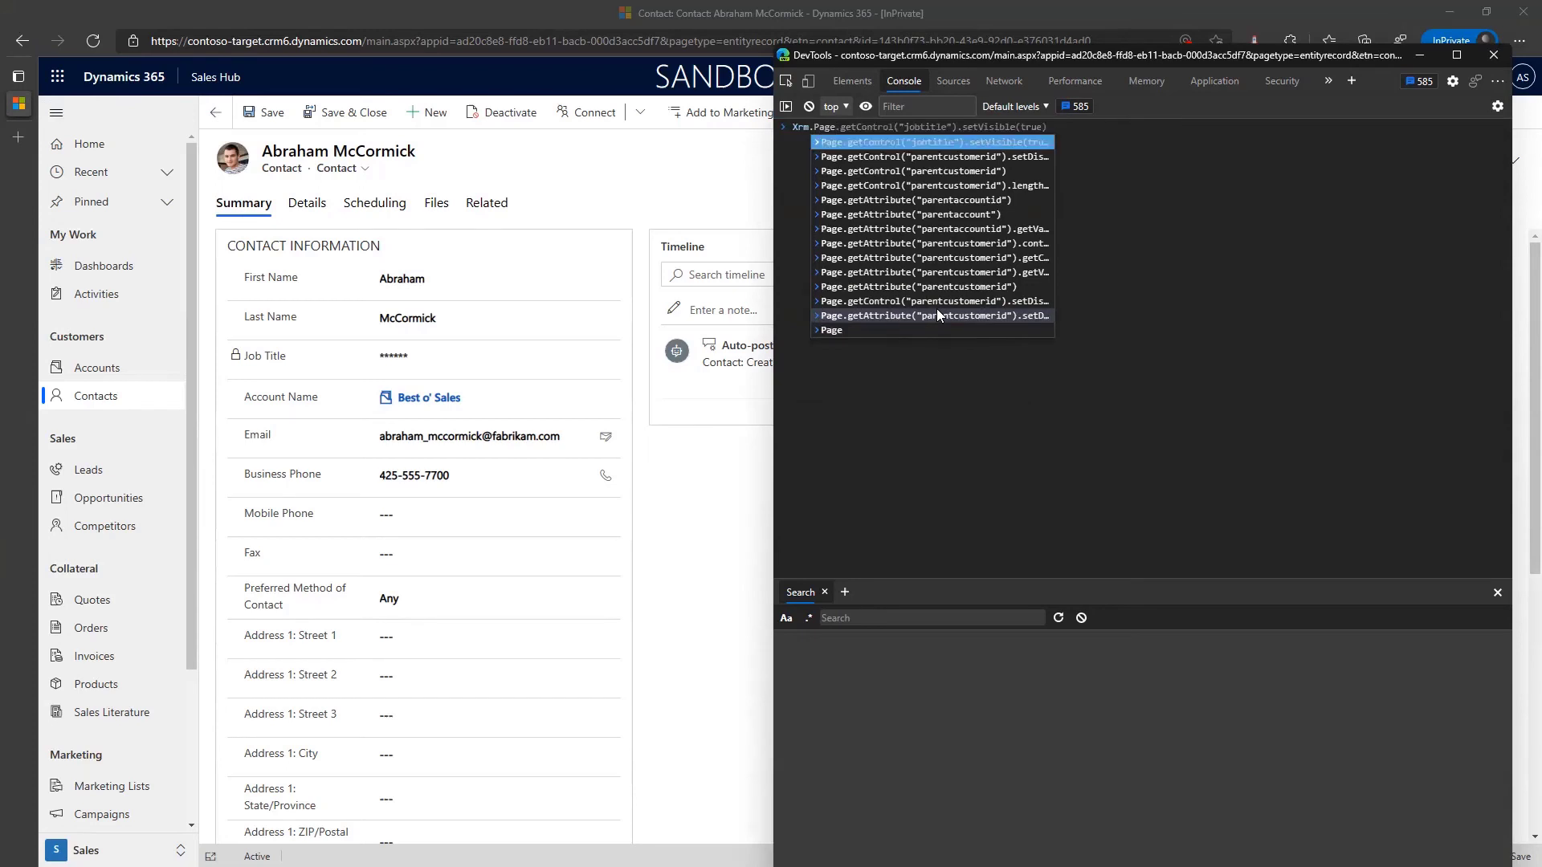
{"action": "key", "text": "Tab"}
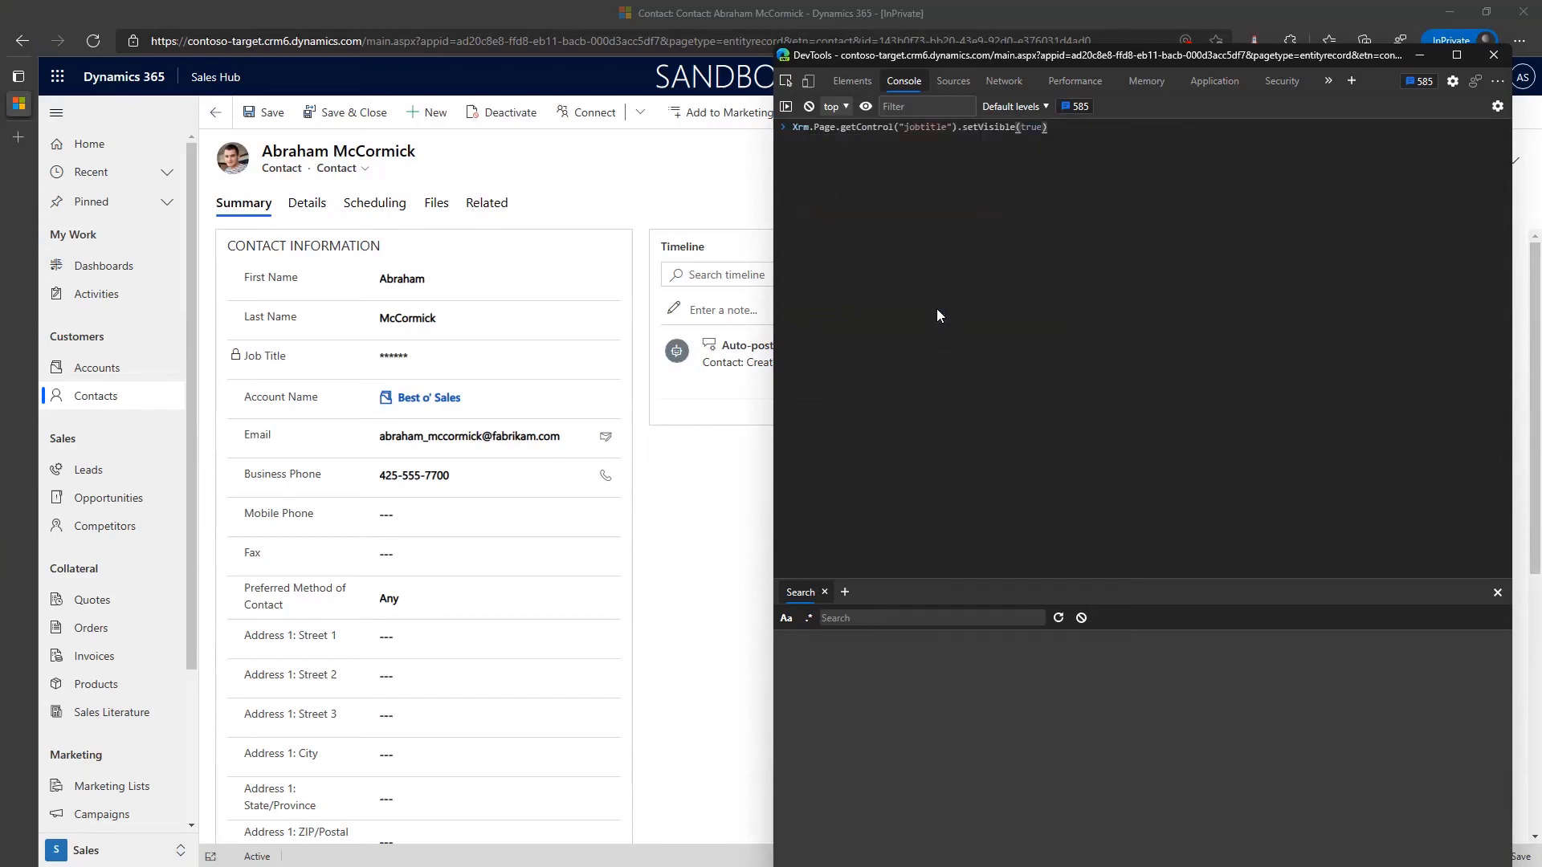
{"action": "key", "text": "Return"}
Rerun the command with setVisible(false) to hide the Job Title field, then go to a new tab
{"action": "key", "text": "Up"}
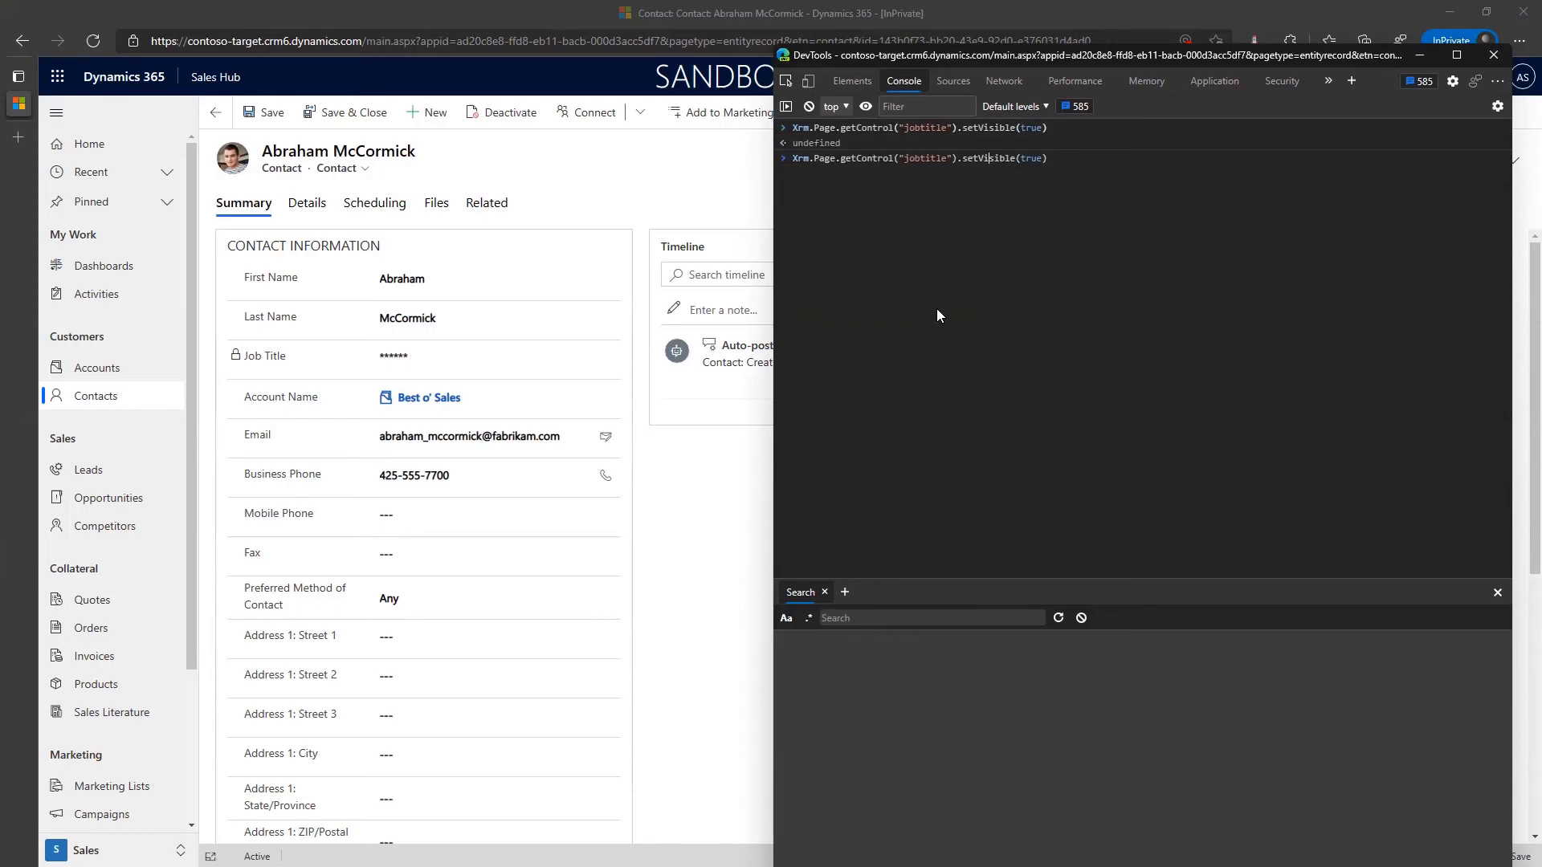
{"action": "key", "text": "ctrl+Left"}
{"action": "key", "text": "ctrl+Left"}
{"action": "key", "text": "ctrl+Left"}
{"action": "key", "text": "ctrl+Left"}
{"action": "key", "text": "ctrl+Left"}
{"action": "key", "text": "End"}
{"action": "key", "text": "Left"}
{"action": "key", "text": "BackSpace"}
{"action": "key", "text": "BackSpace"}
{"action": "key", "text": "BackSpace"}
{"action": "key", "text": "BackSpace"}
{"action": "type", "text": "false"}
{"action": "key", "text": "Return"}
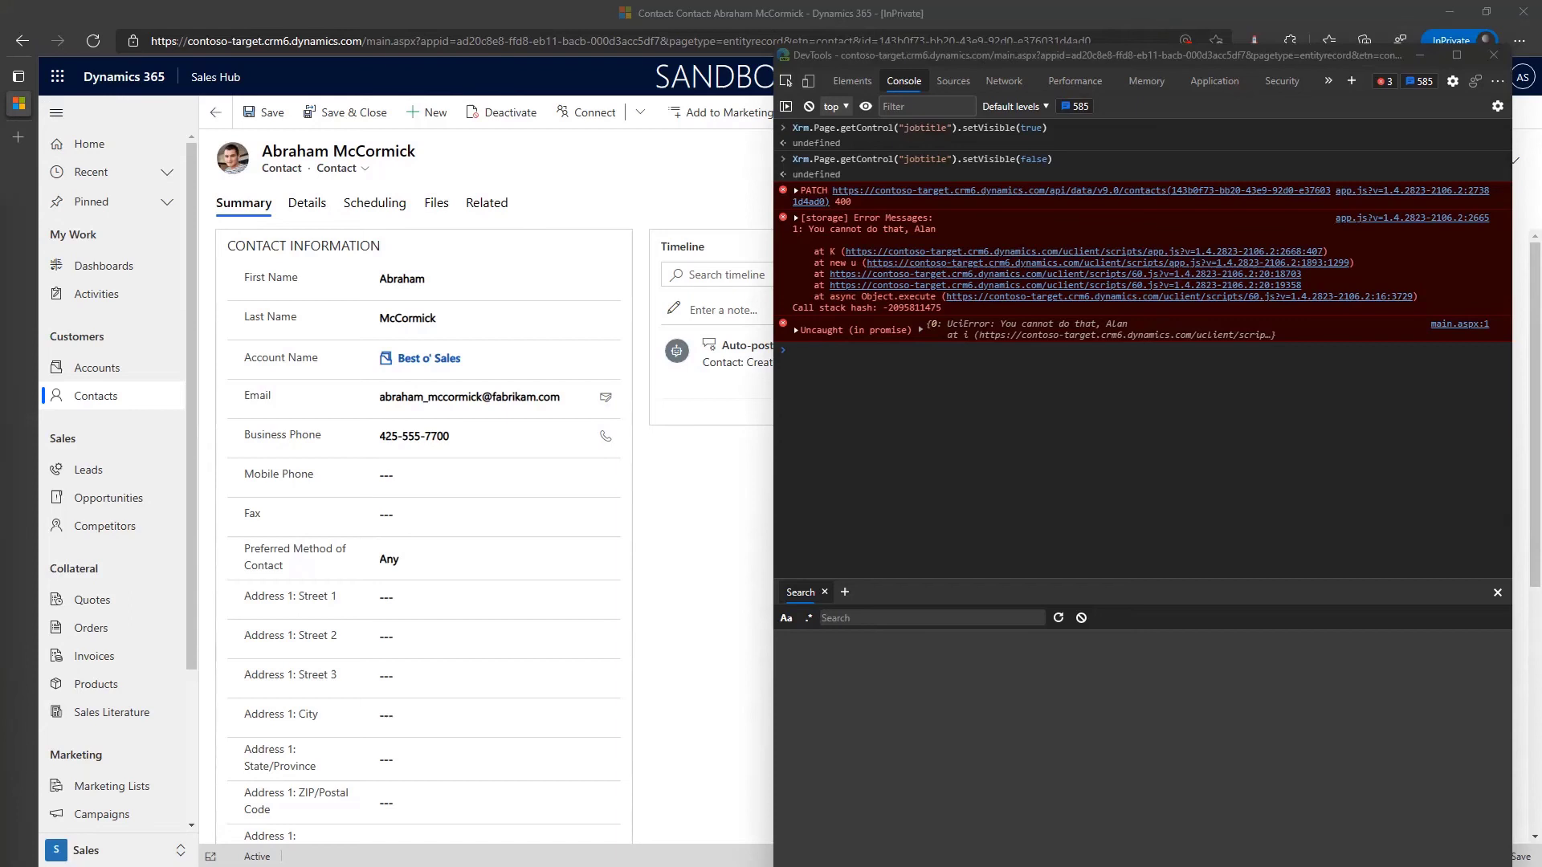
{"action": "key", "text": "ctrl+t"}
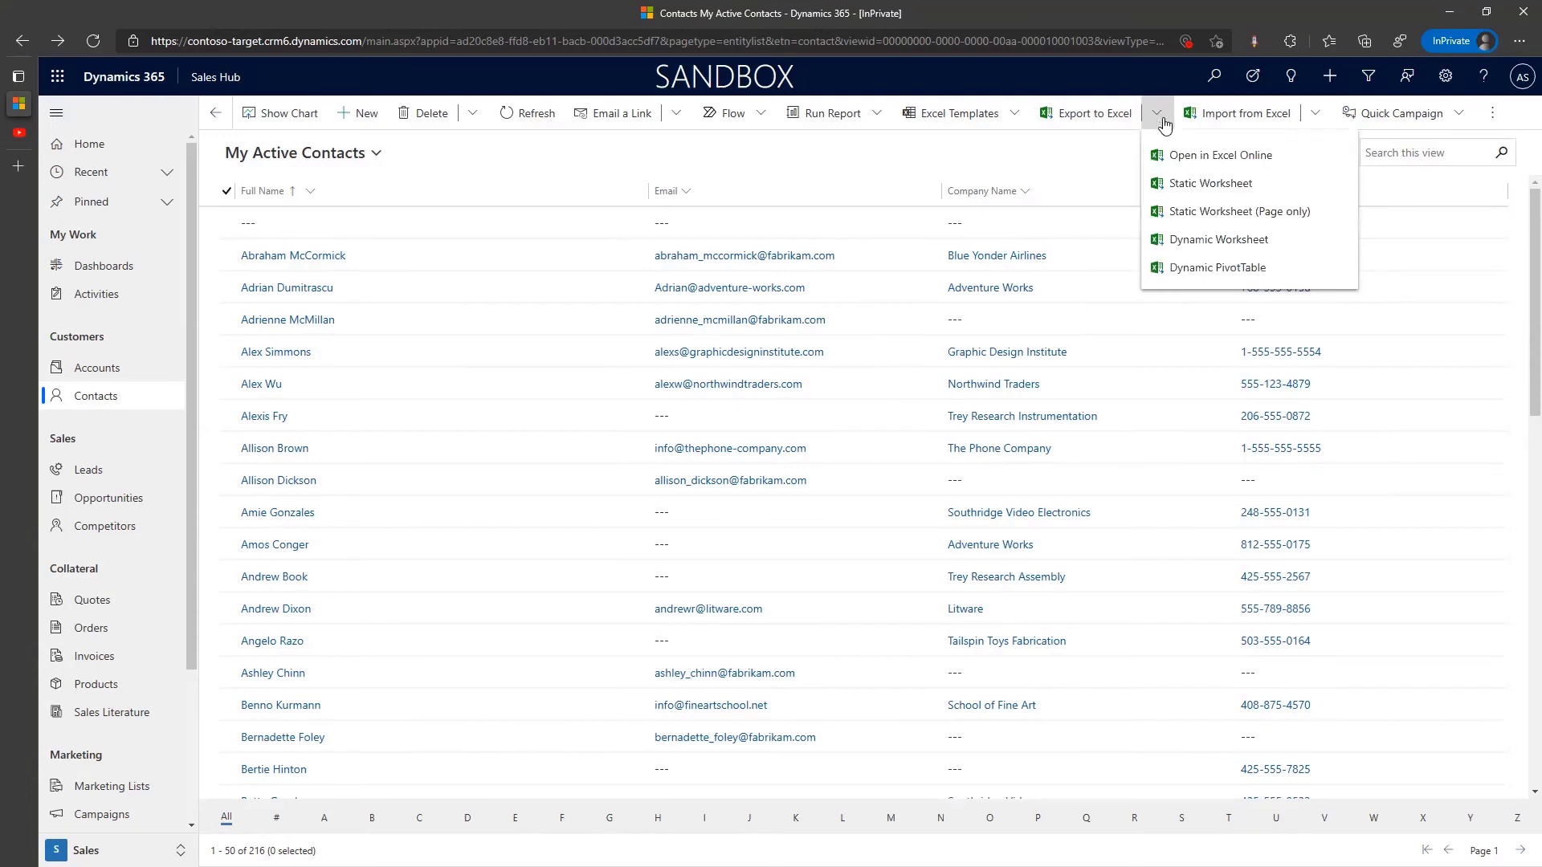
Open the contacts view in Excel Online, paste Adventure Works into I3, save, and track progress
{"action": "left_click", "coordinate": [1203, 156]}
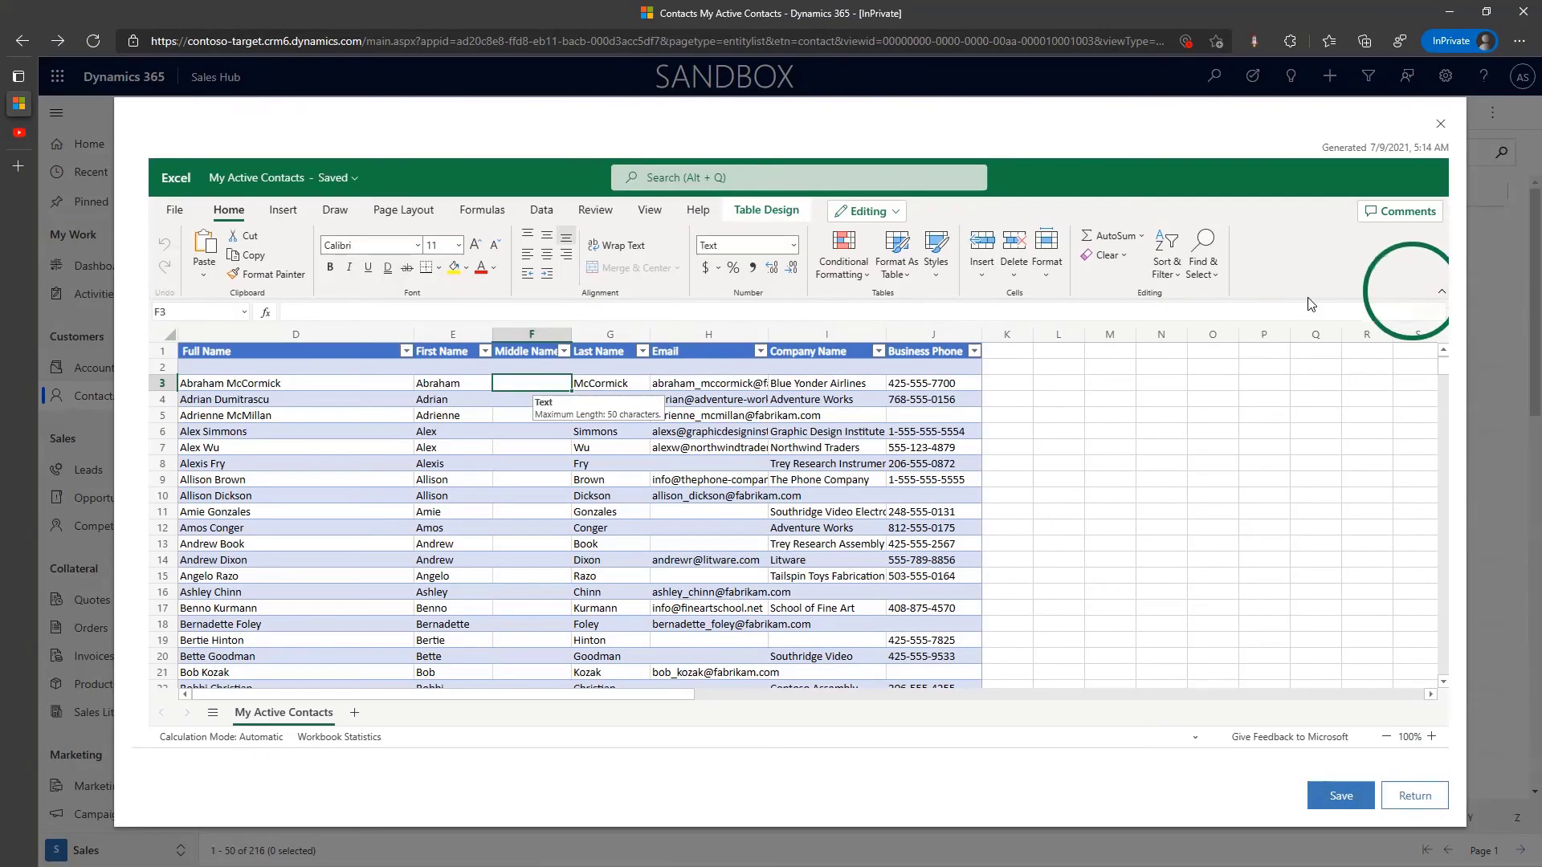
{"action": "left_click", "coordinate": [1440, 124]}
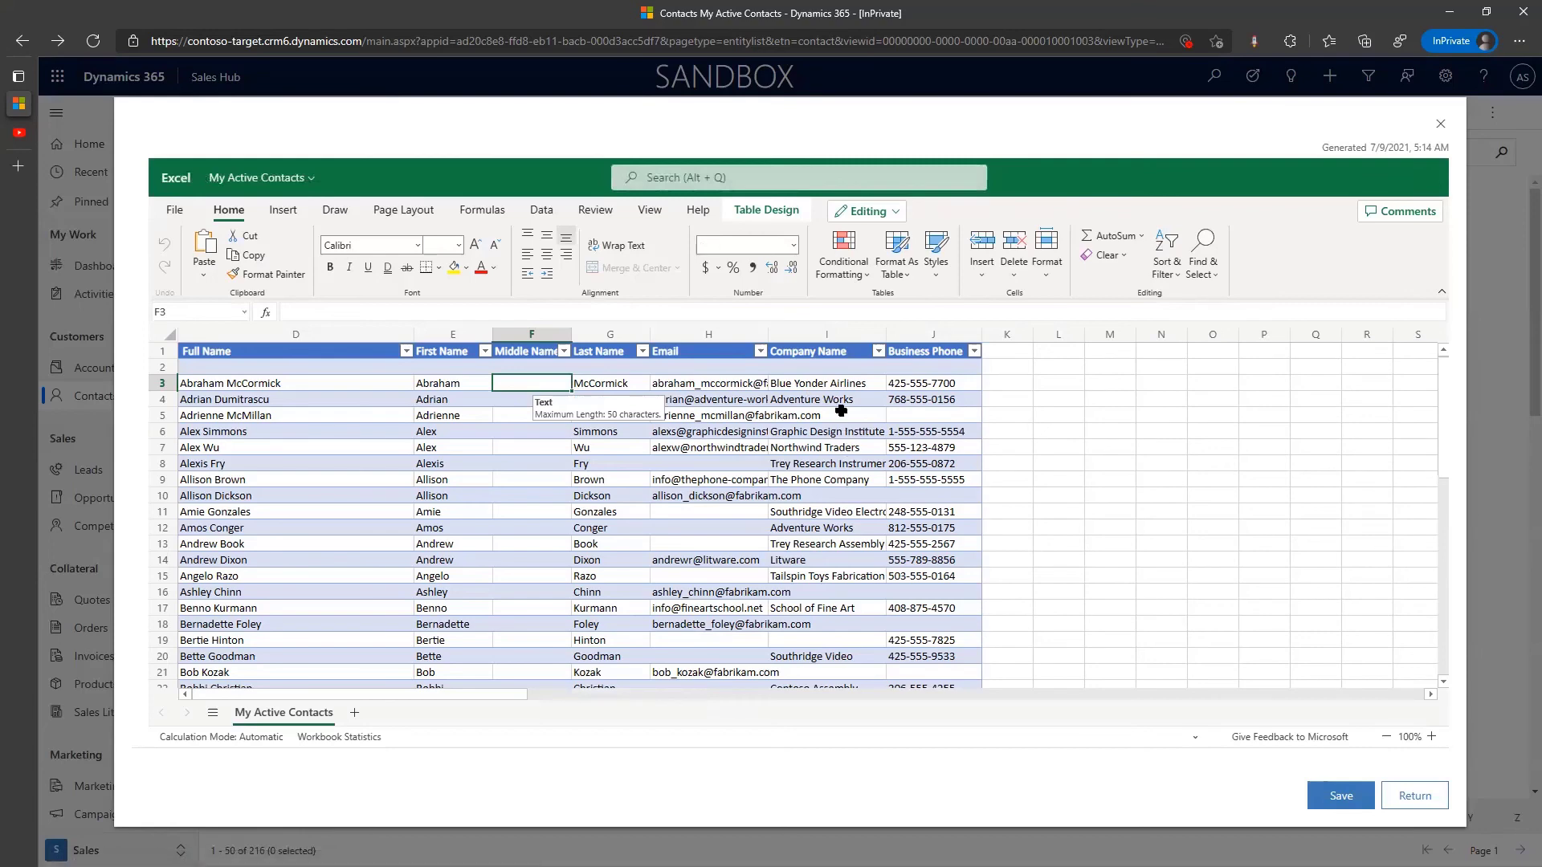
{"action": "left_click", "coordinate": [827, 383]}
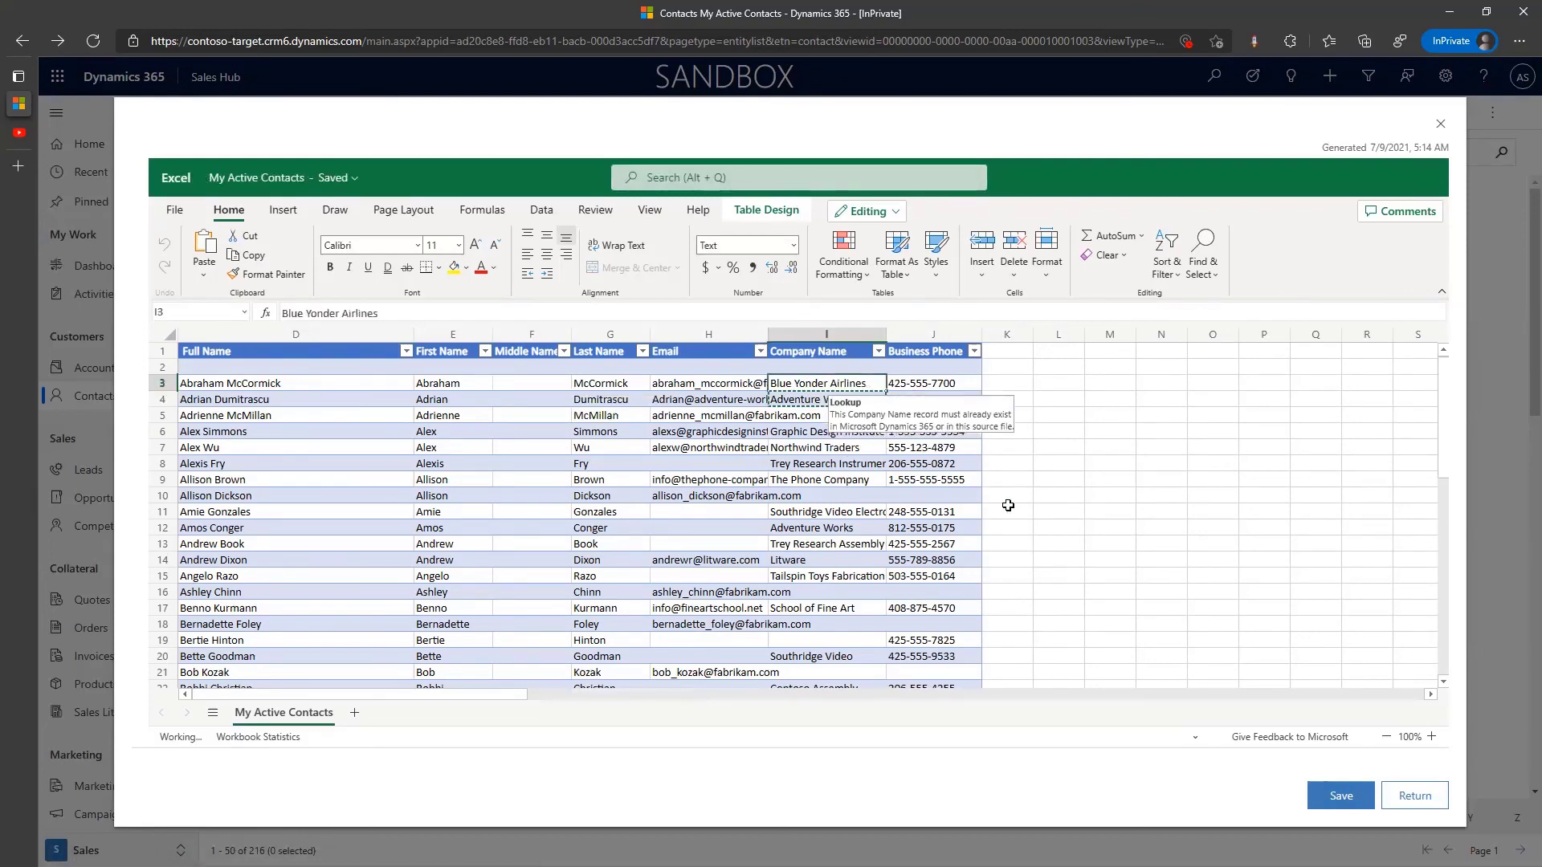
{"action": "key", "text": "ctrl+v"}
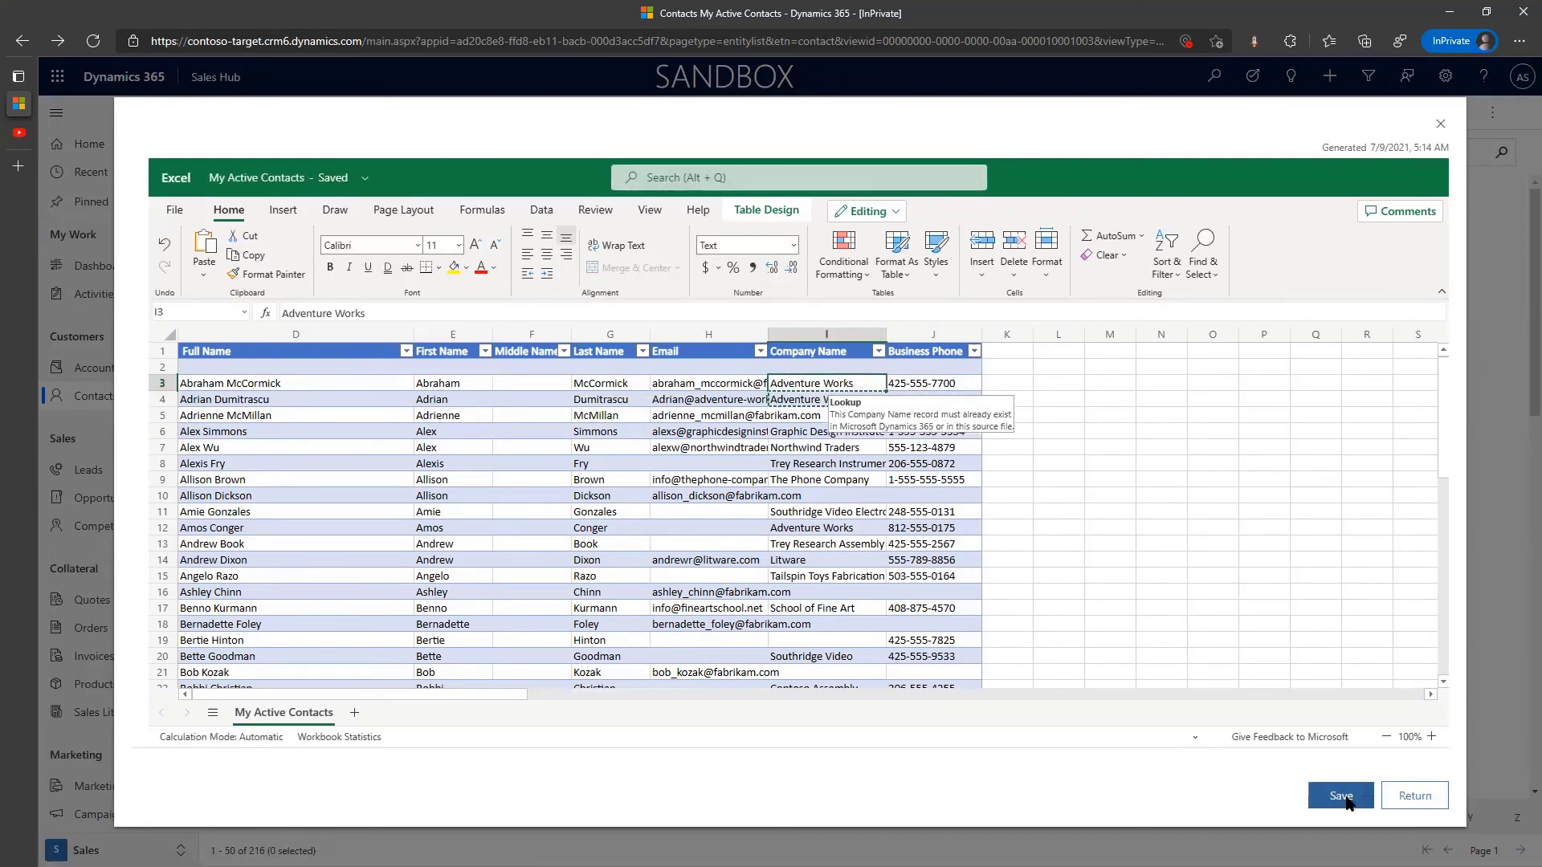
{"action": "left_click", "coordinate": [1341, 797]}
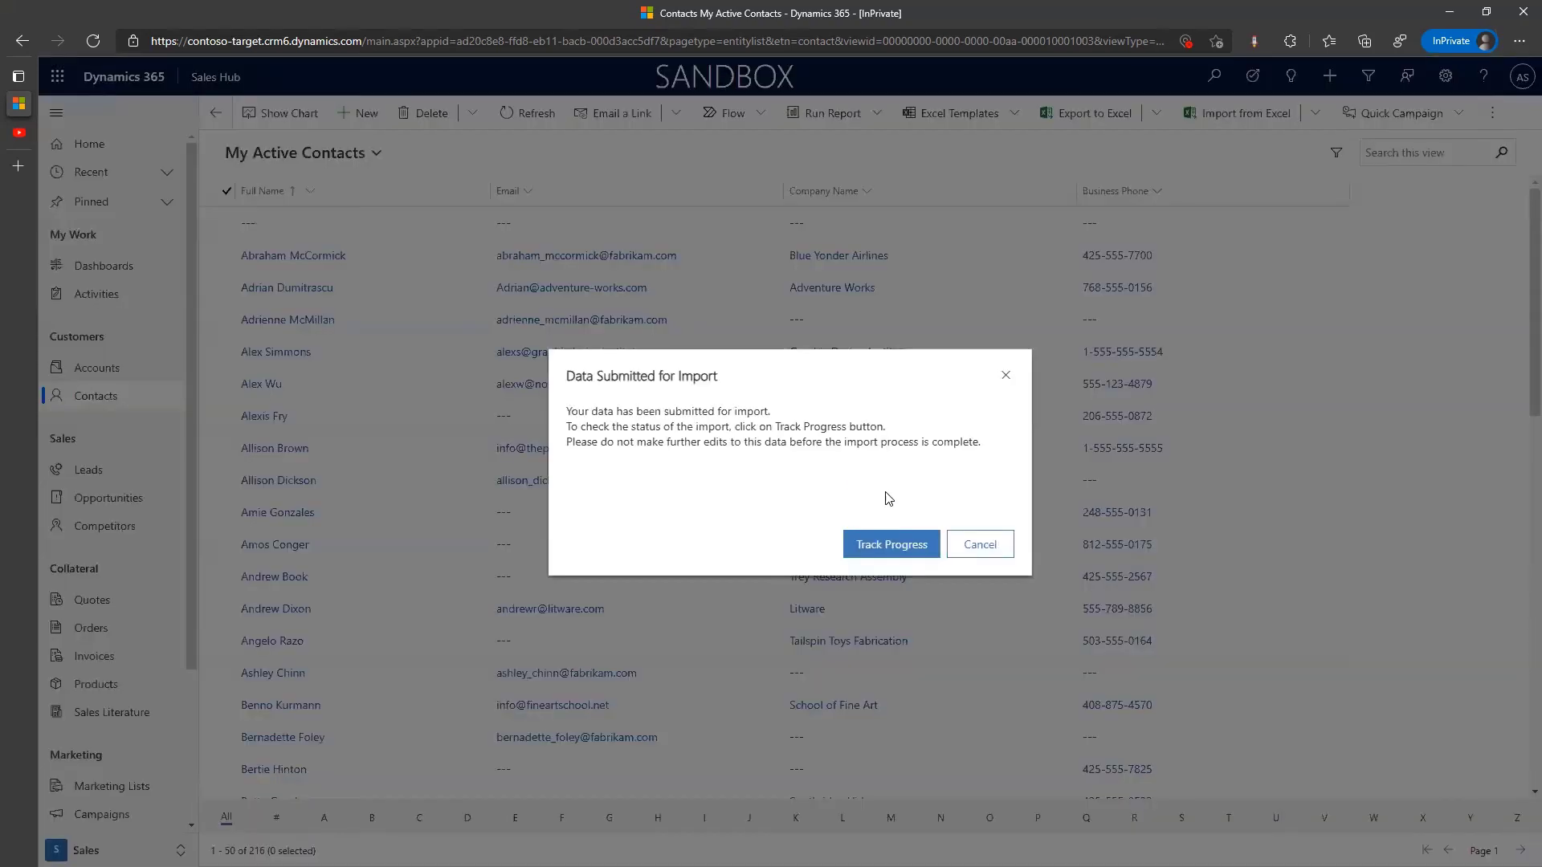
{"action": "left_click", "coordinate": [893, 543]}
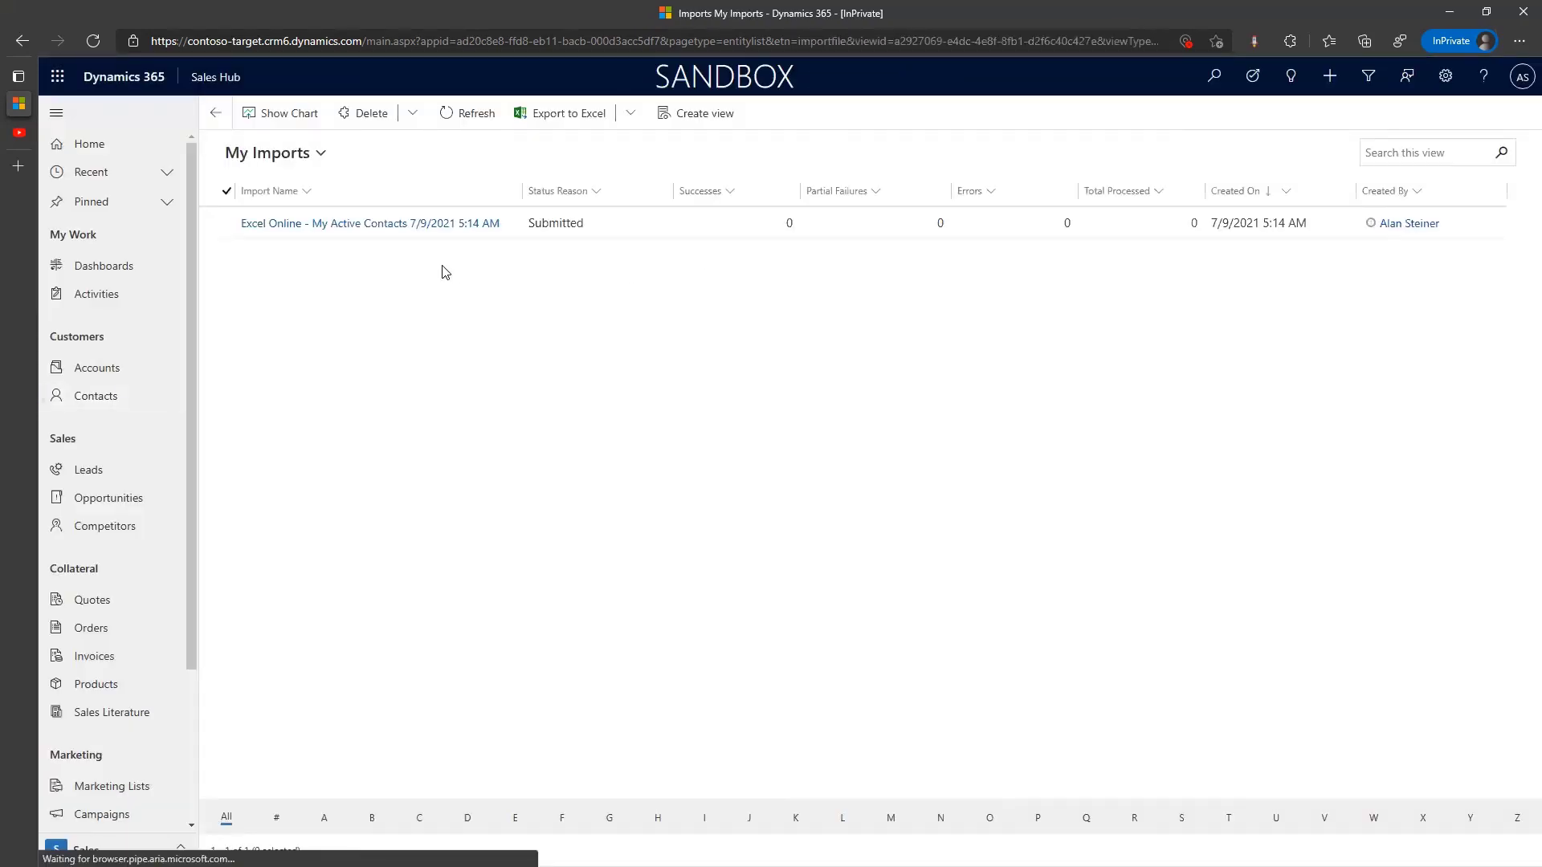
Open the submitted Excel Online import's contact, whose account still reads Blue Yonder Airlines
{"action": "left_click", "coordinate": [491, 224]}
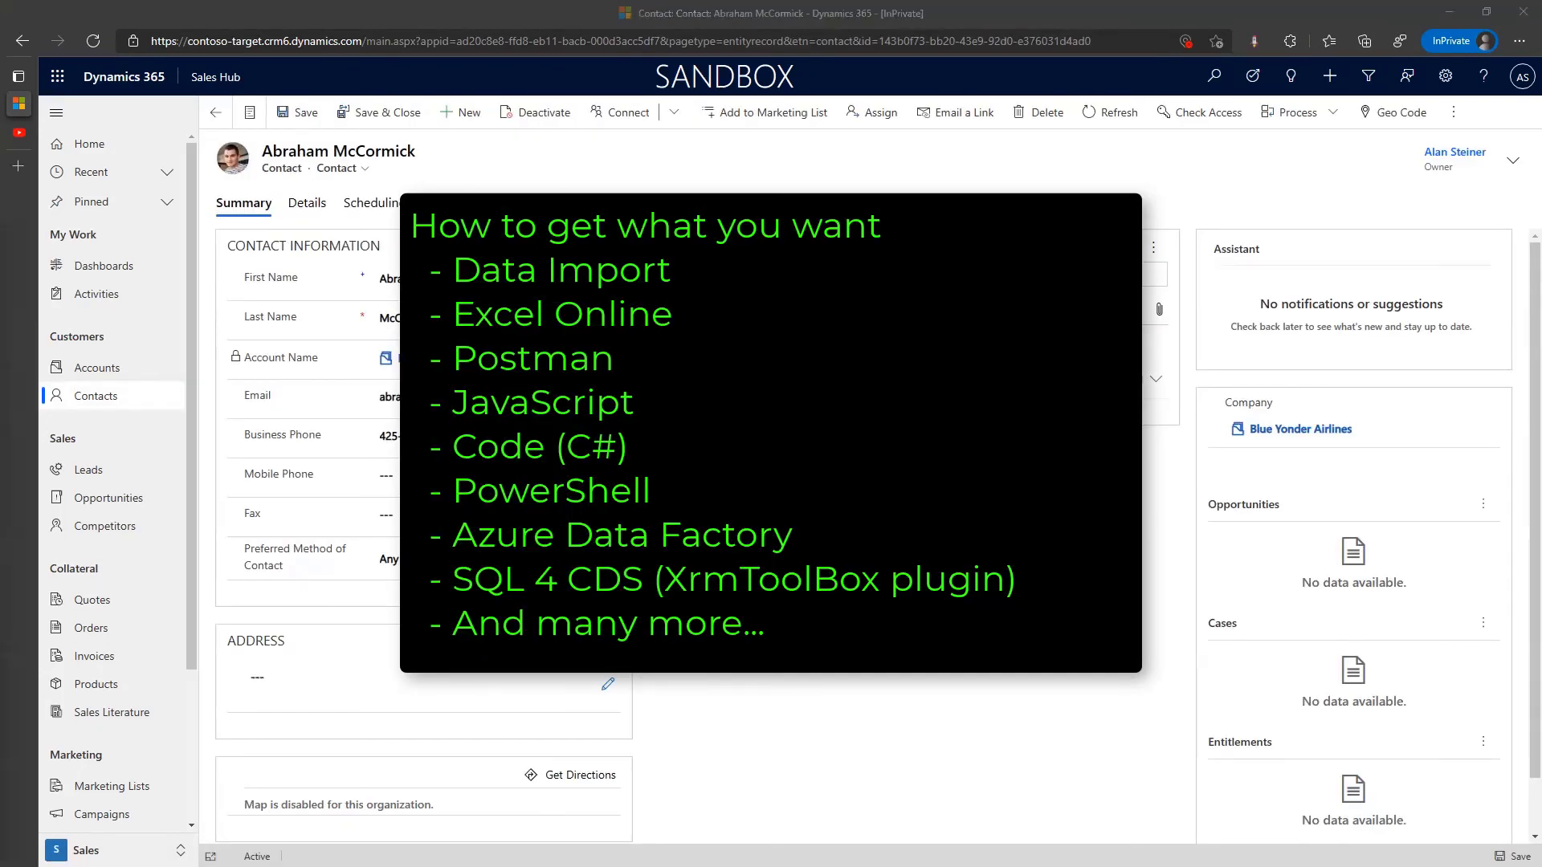
{"action": "left_click", "coordinate": [586, 17]}
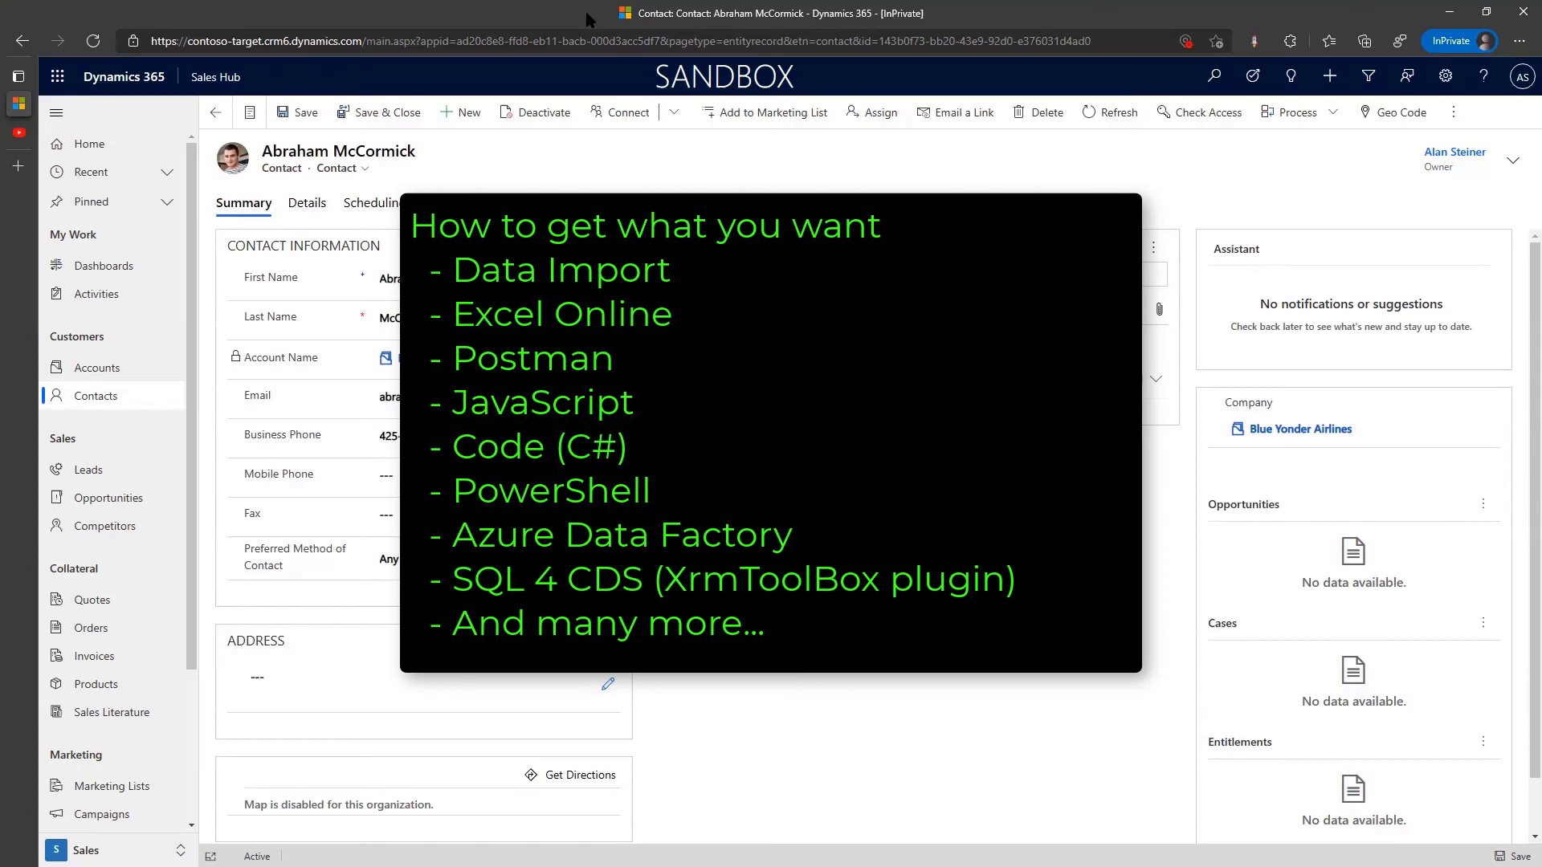
Search Google for SQL 4 CDS in a new tab and open its XrmToolBox plugin page
{"action": "key", "text": "ctrl+t"}
{"action": "key", "text": "ctrl+v"}
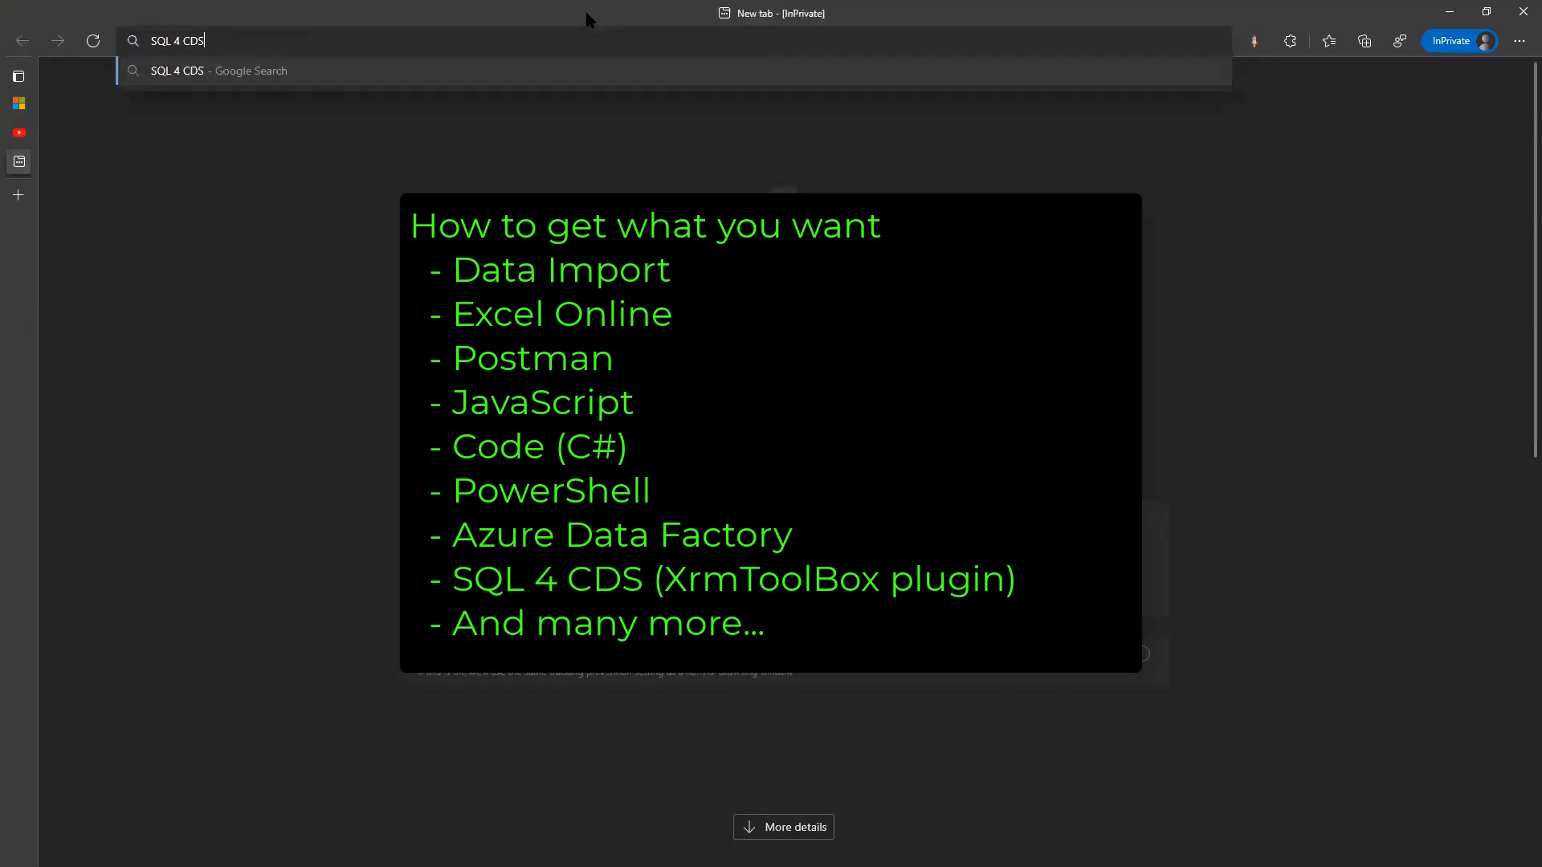
{"action": "key", "text": "Return"}
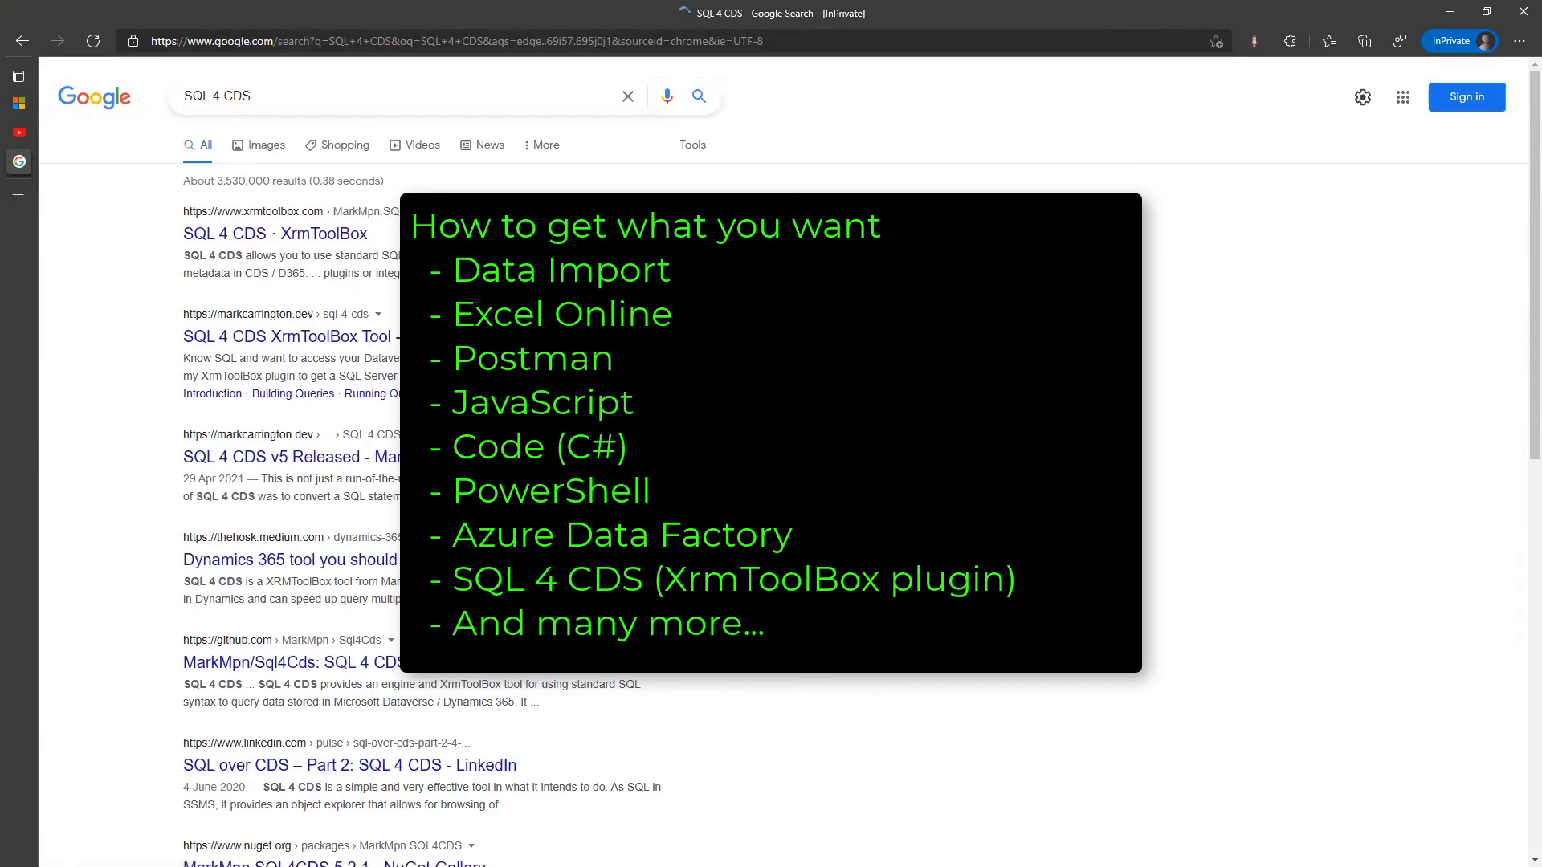
{"action": "left_click", "coordinate": [236, 243]}
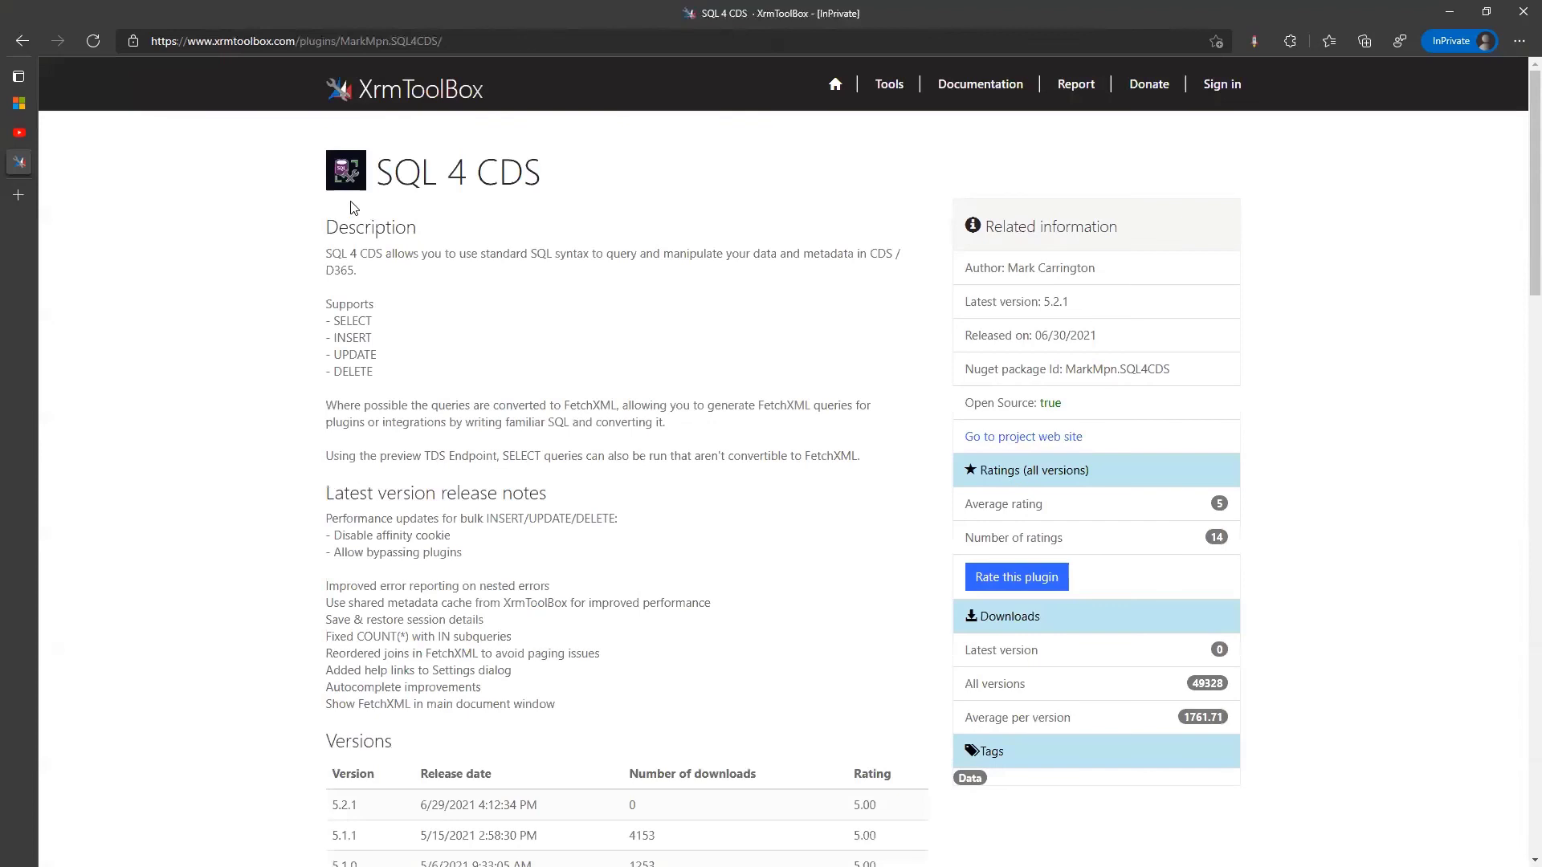
{"action": "left_click_drag", "start_coordinate": [383, 171], "coordinate": [572, 186]}
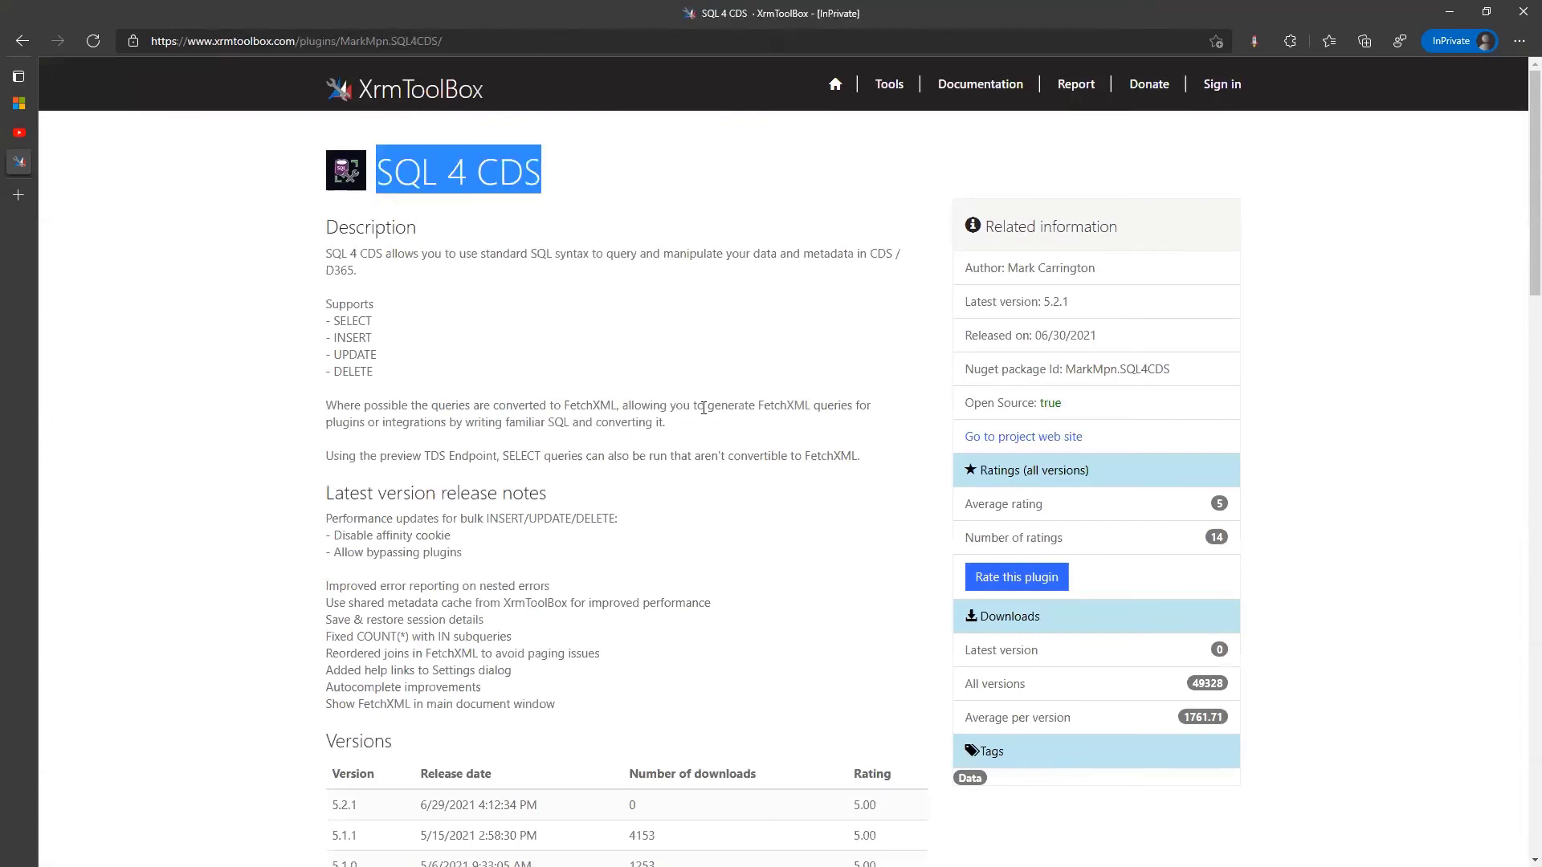